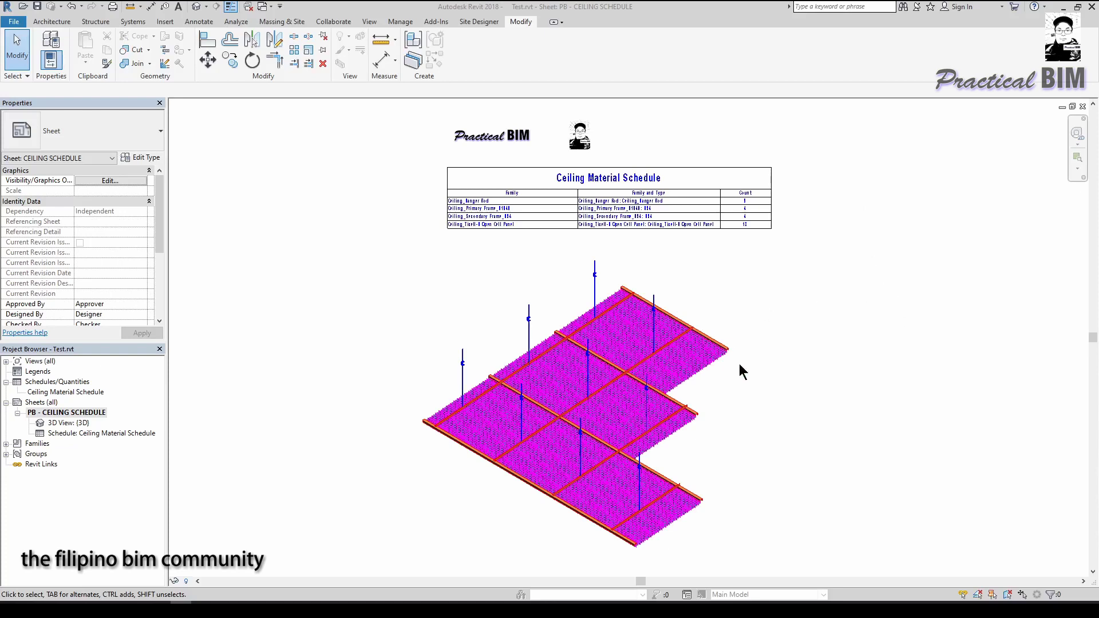
Create a new family from the Metric Generic Model.rft template
{"action": "left_click", "coordinate": [13, 23]}
{"action": "mouse_move", "coordinate": [43, 69]}
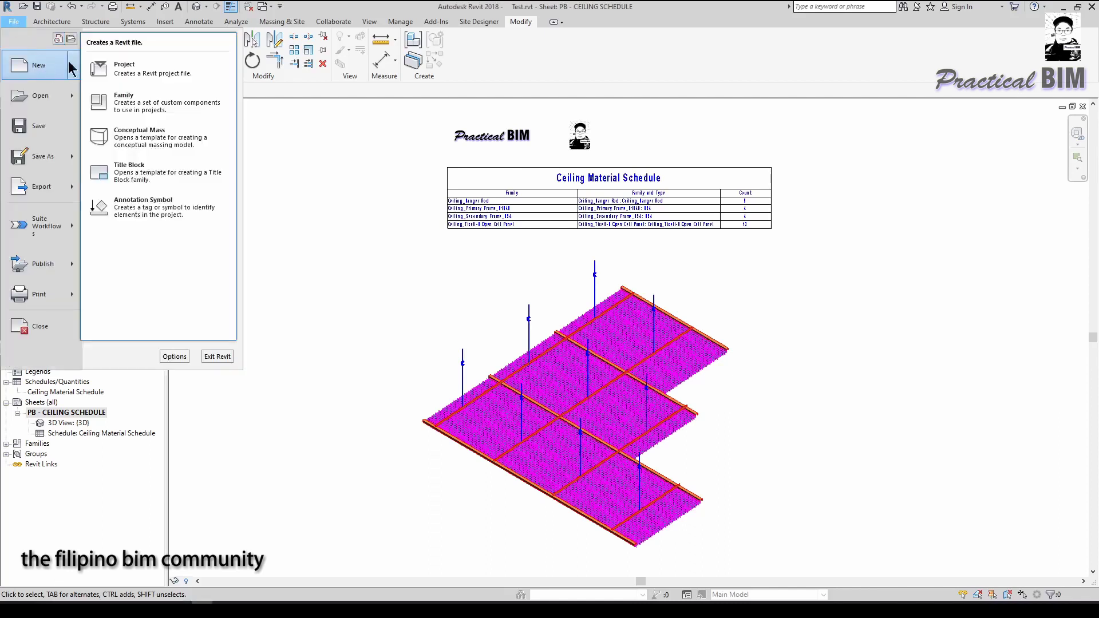
{"action": "left_click", "coordinate": [133, 101]}
{"action": "scroll", "coordinate": [432, 413], "scroll_direction": "down", "scroll_amount": 6}
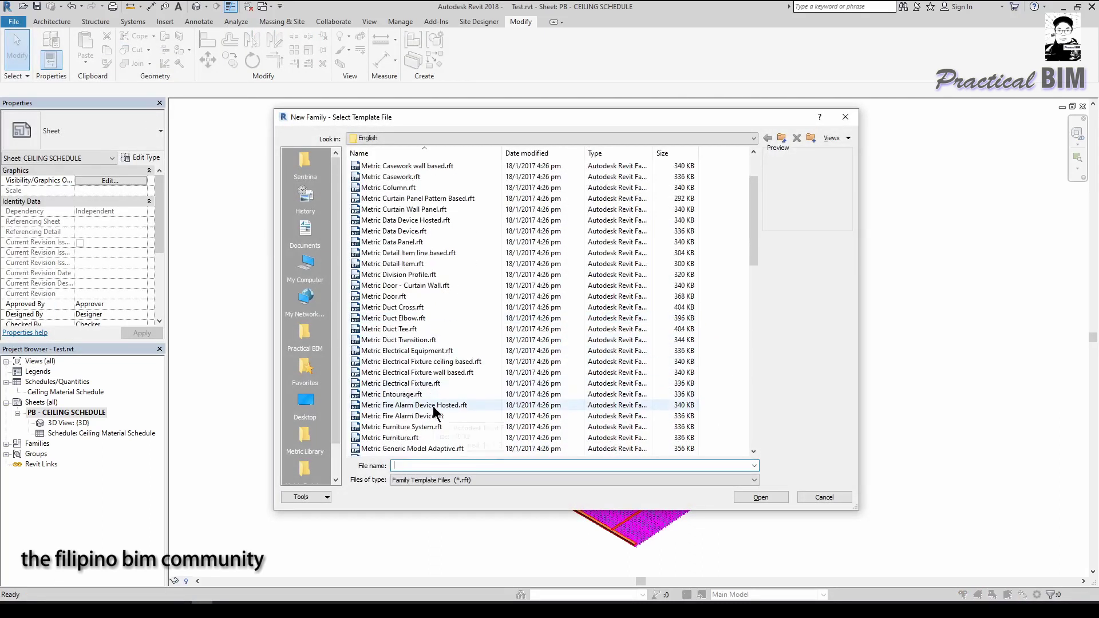
{"action": "left_click", "coordinate": [431, 416]}
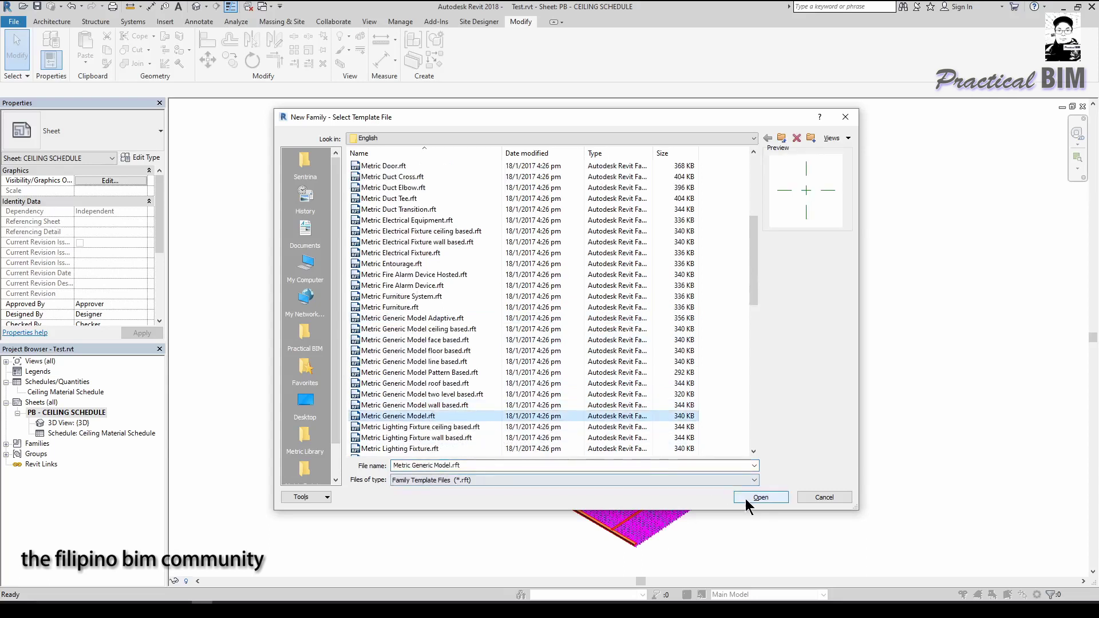
{"action": "left_click", "coordinate": [760, 496]}
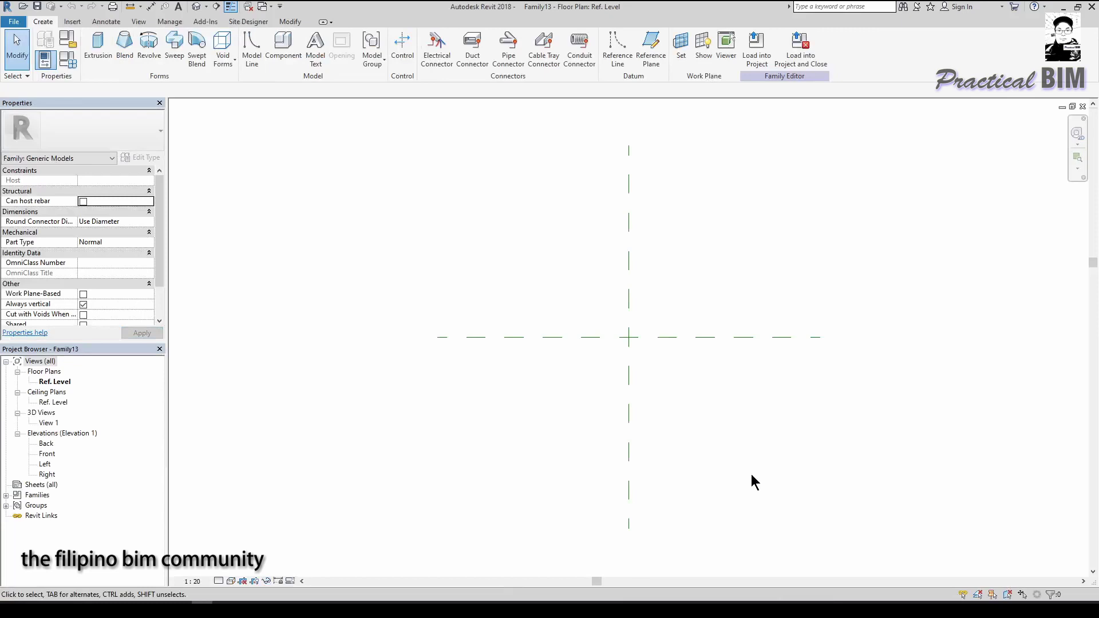
Look through the family category list and confirm Generic Models as the family's category
{"action": "left_click", "coordinate": [68, 43]}
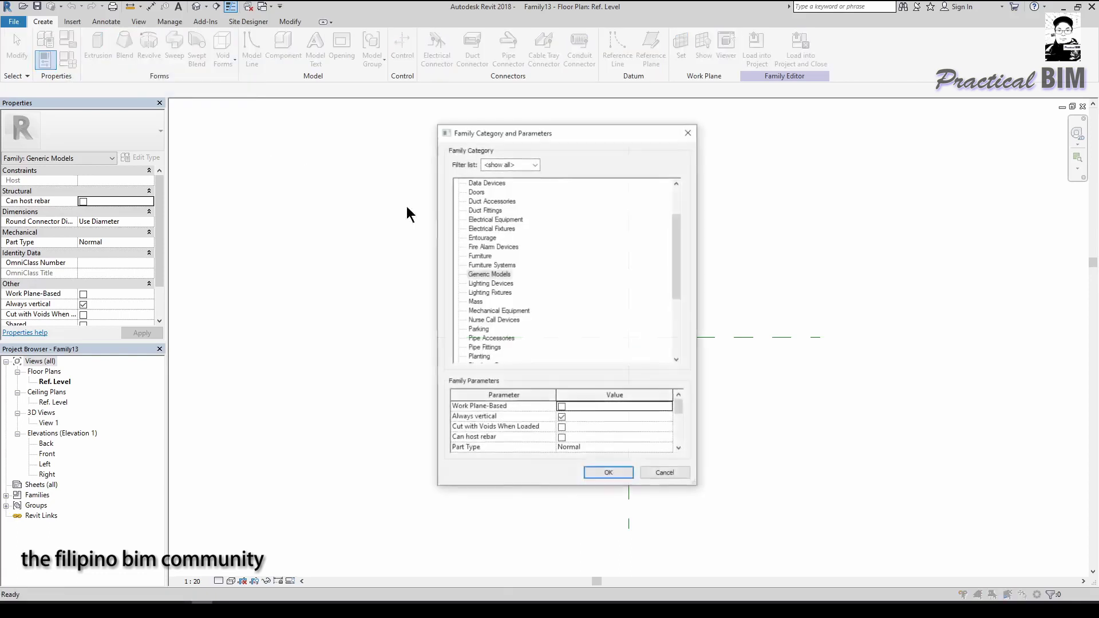
{"action": "mouse_move", "coordinate": [676, 282]}
{"action": "left_mouse_down"}
{"action": "mouse_move", "coordinate": [679, 238]}
{"action": "mouse_move", "coordinate": [675, 344]}
{"action": "mouse_move", "coordinate": [682, 252]}
{"action": "mouse_move", "coordinate": [675, 300]}
{"action": "left_mouse_up"}
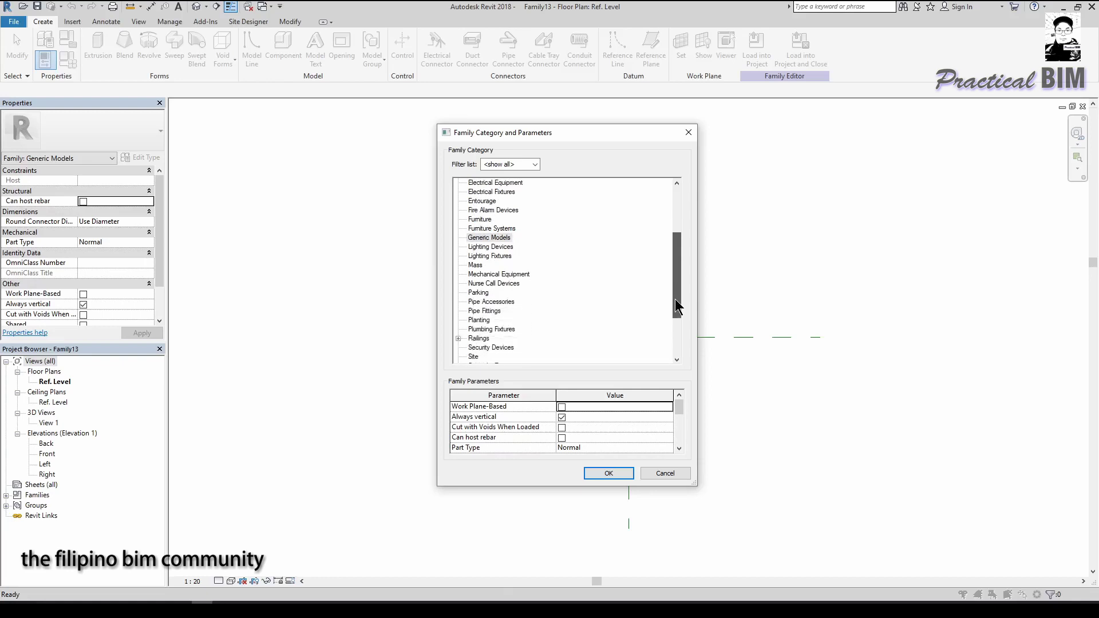
{"action": "left_click_drag", "start_coordinate": [676, 300], "coordinate": [675, 298]}
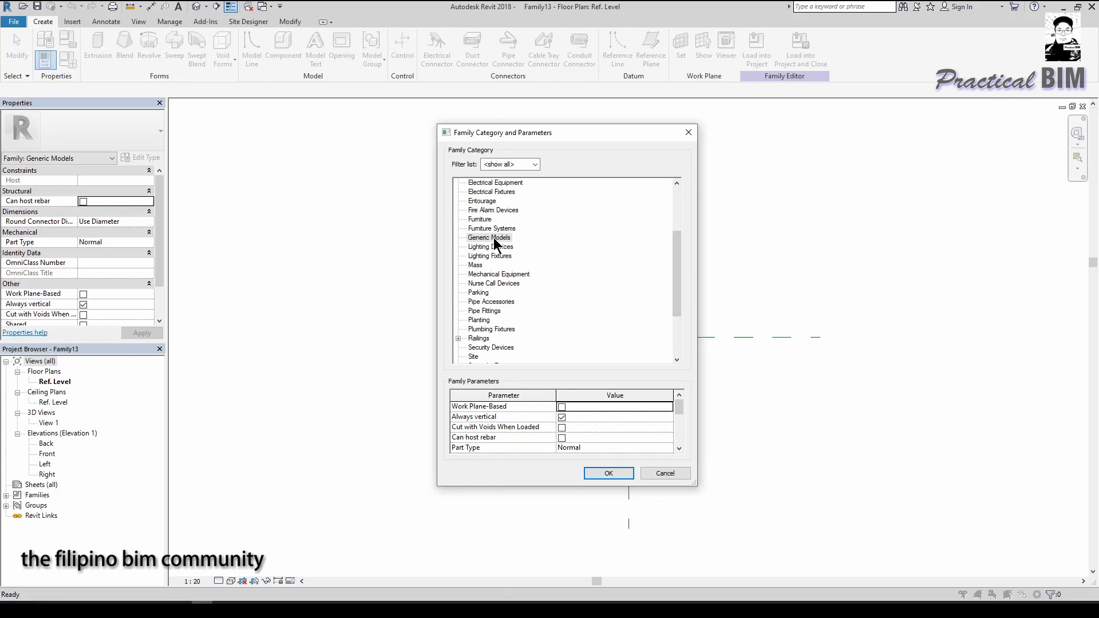
{"action": "left_click_drag", "start_coordinate": [674, 277], "coordinate": [678, 237]}
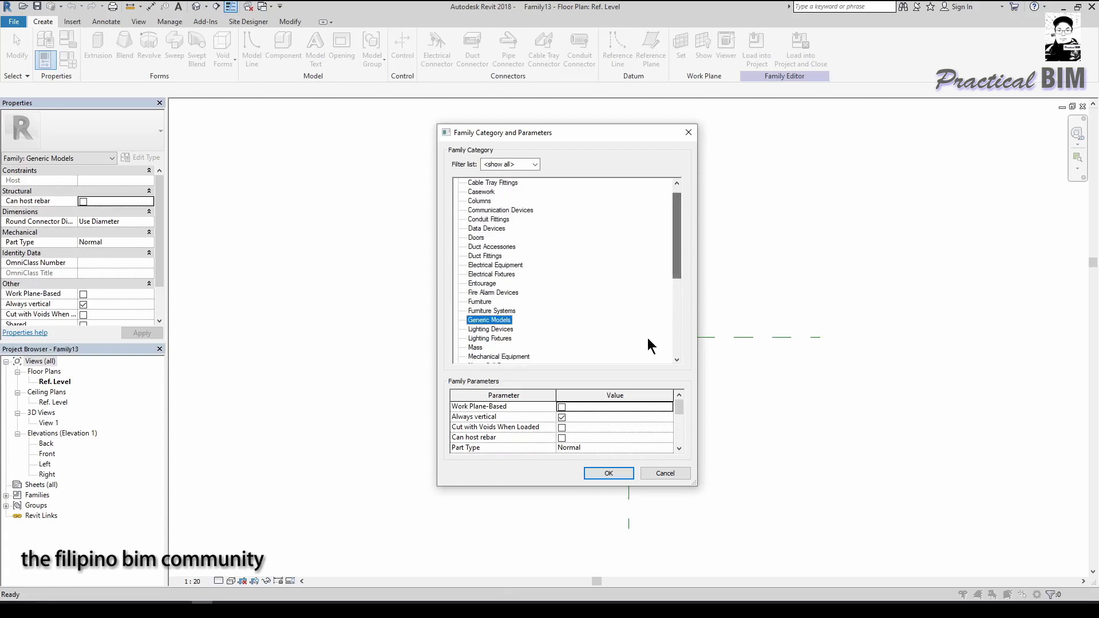
{"action": "left_click", "coordinate": [609, 473]}
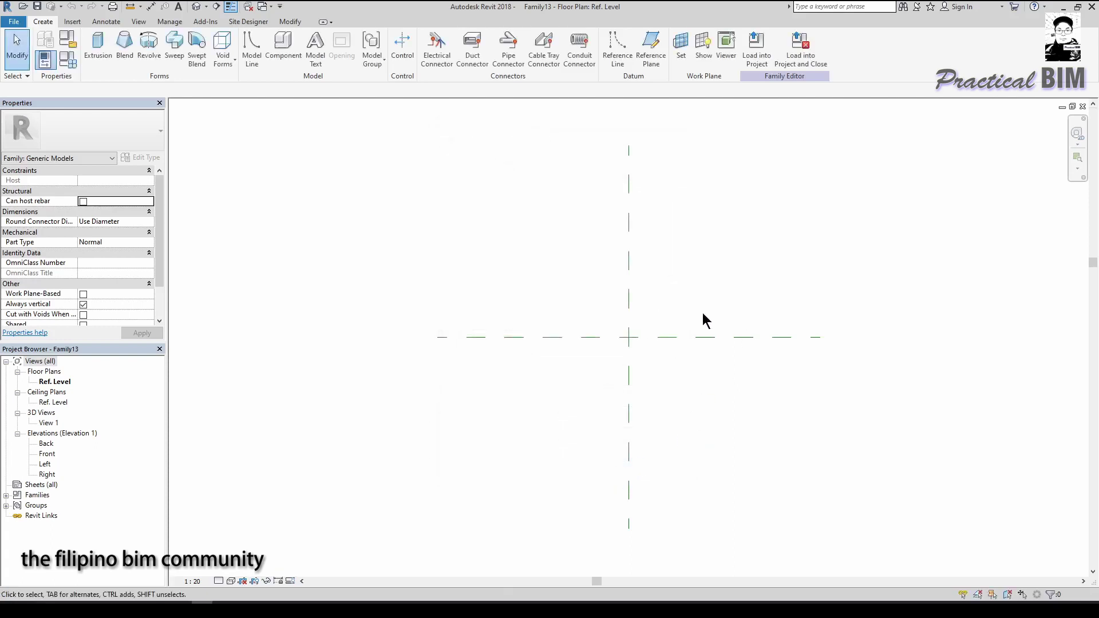
Add an object style subcategory named Floor Pedestals under Generic Models
{"action": "left_click", "coordinate": [174, 24]}
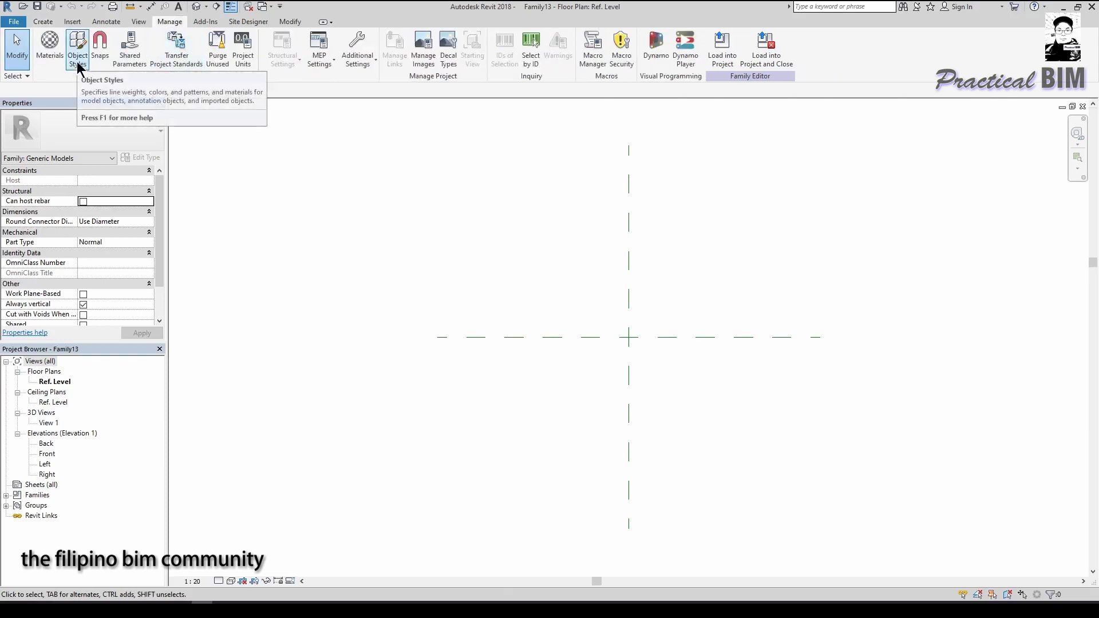
{"action": "left_click", "coordinate": [78, 57]}
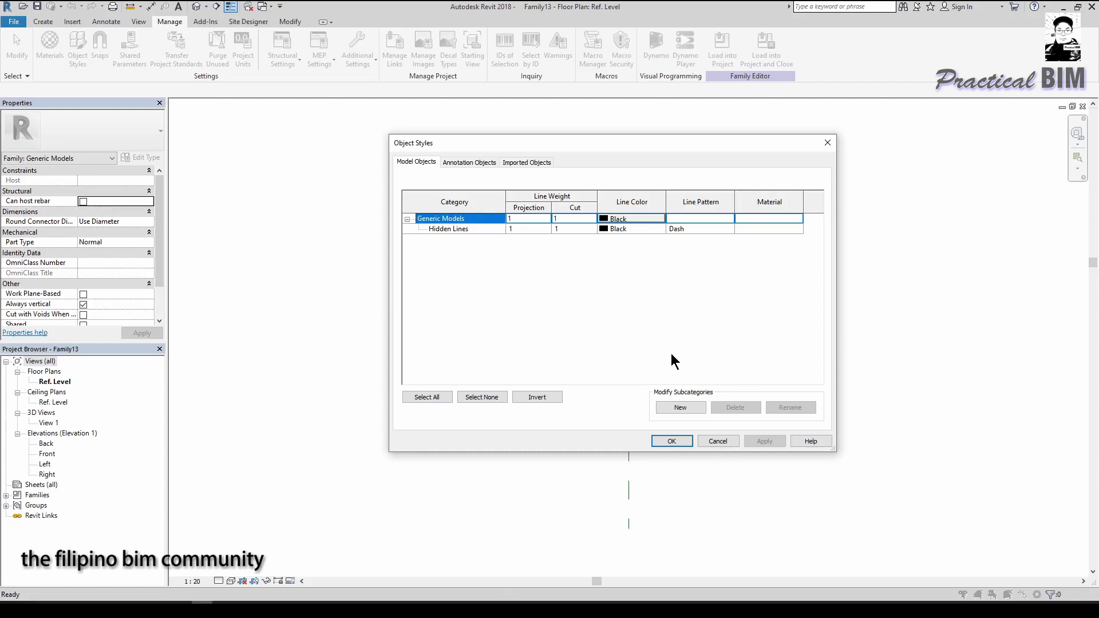
{"action": "left_click", "coordinate": [681, 407]}
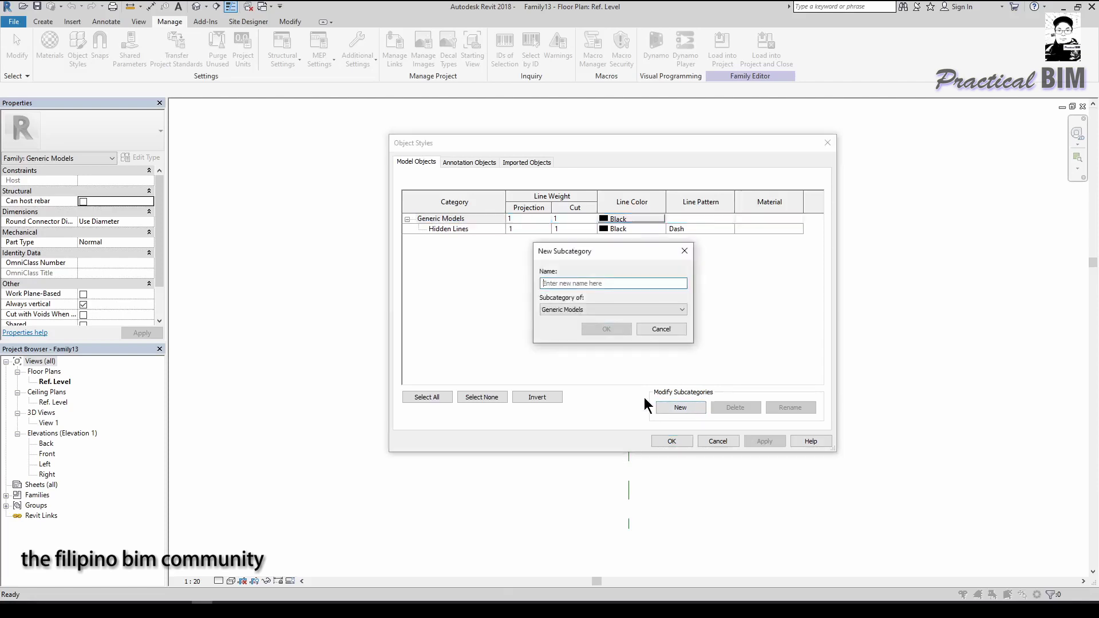
{"action": "type", "text": "Floor Pedestals"}
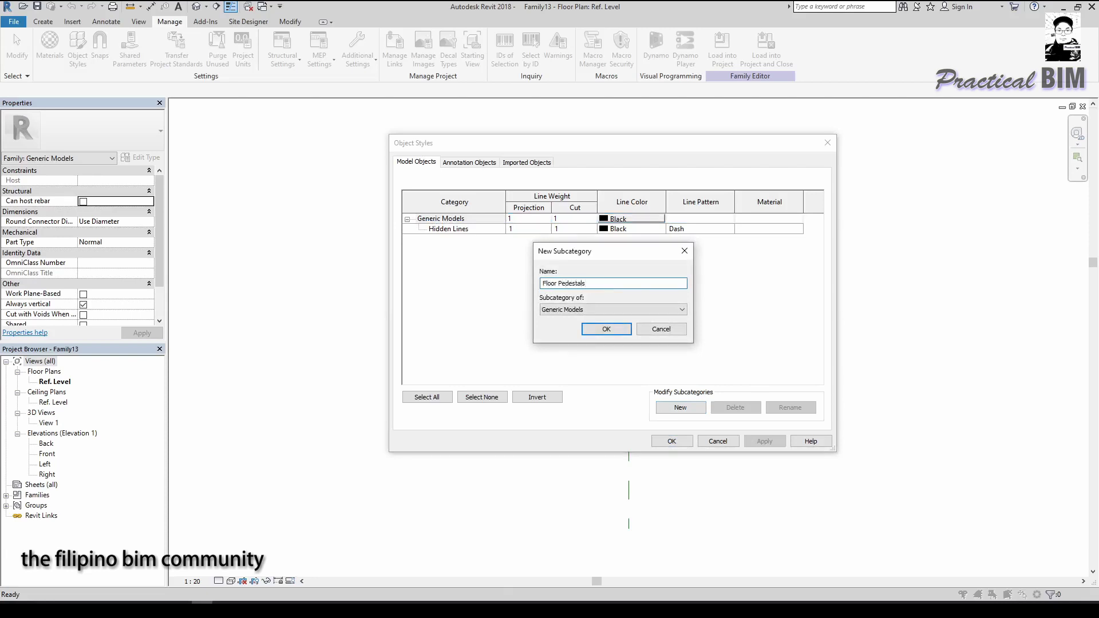
{"action": "left_click", "coordinate": [606, 331]}
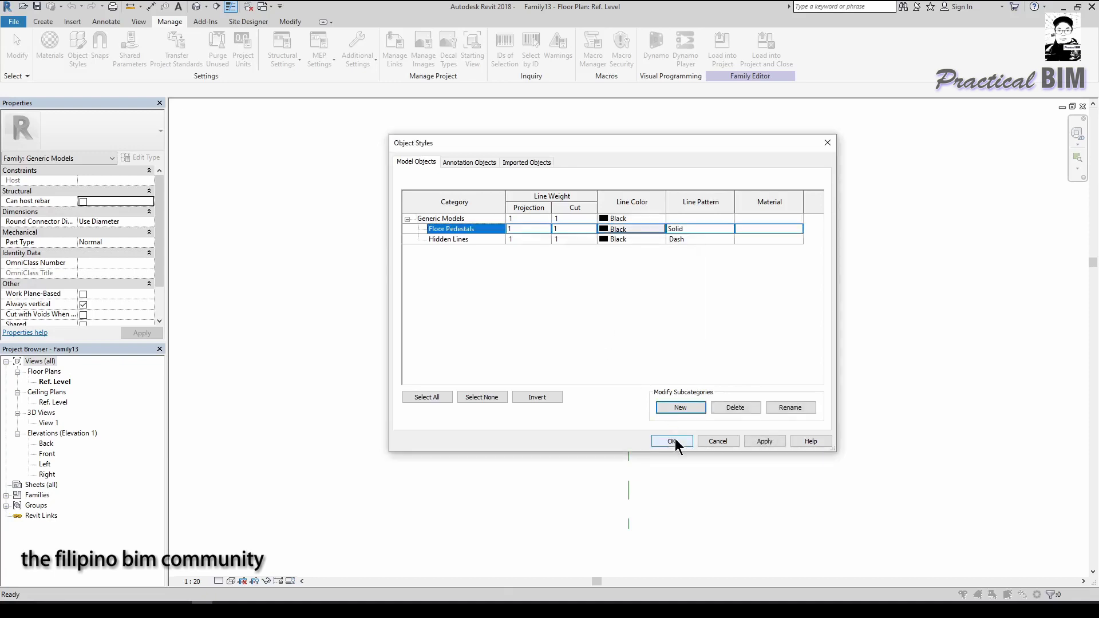
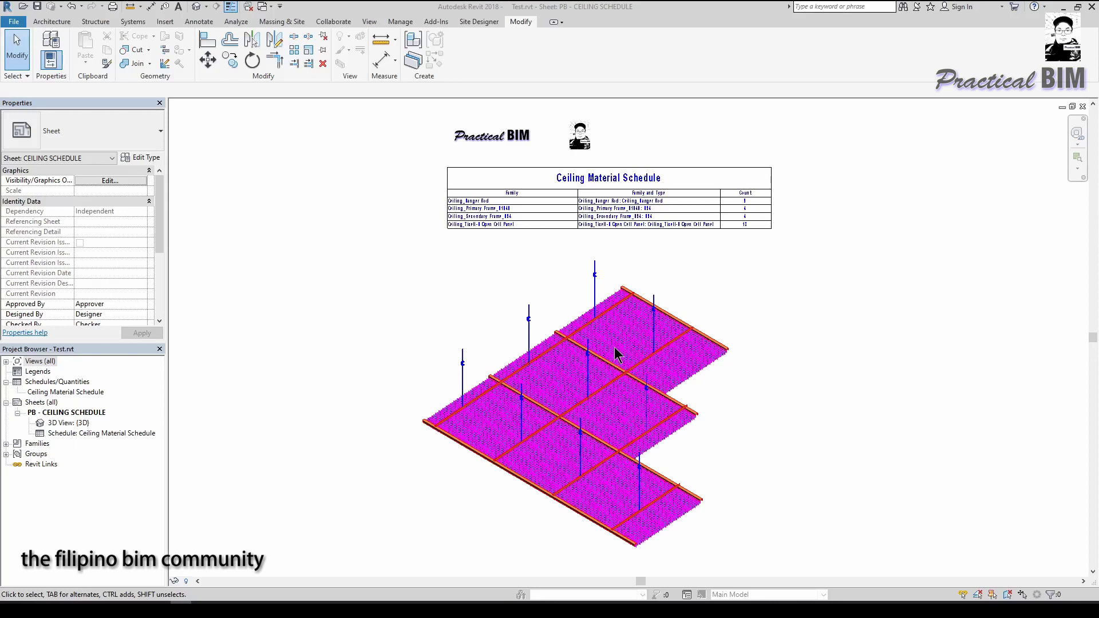
Activate the 3D view of the ceiling on the CEILING SCHEDULE sheet of the Test.rvt project
{"action": "scroll", "coordinate": [644, 352], "scroll_direction": "up", "scroll_amount": 4}
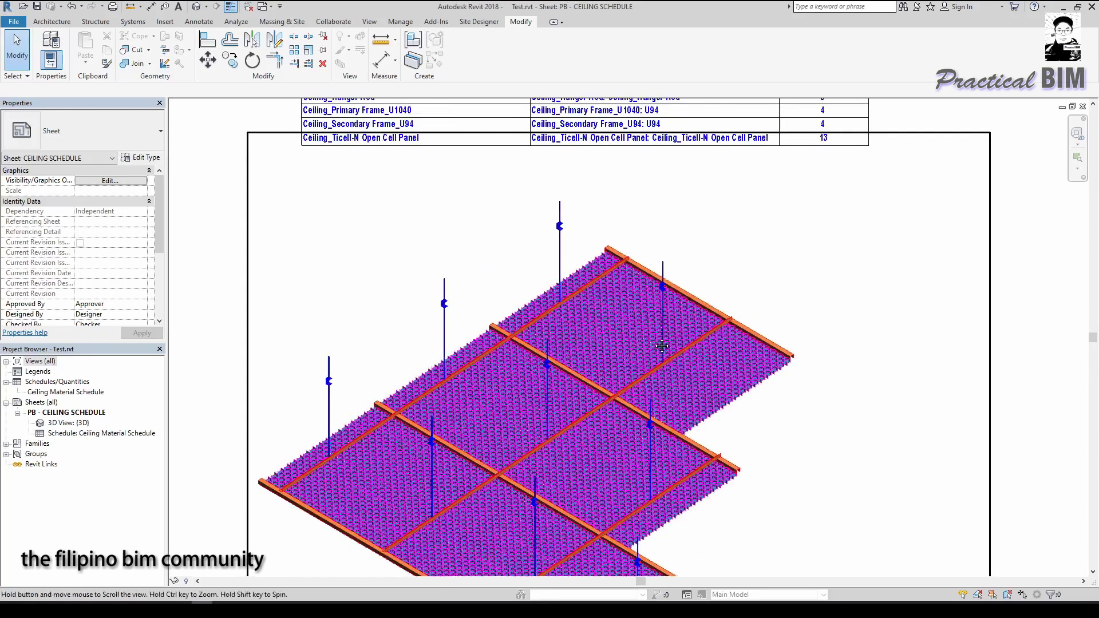
{"action": "middle_click_drag", "start_coordinate": [661, 348], "coordinate": [664, 273]}
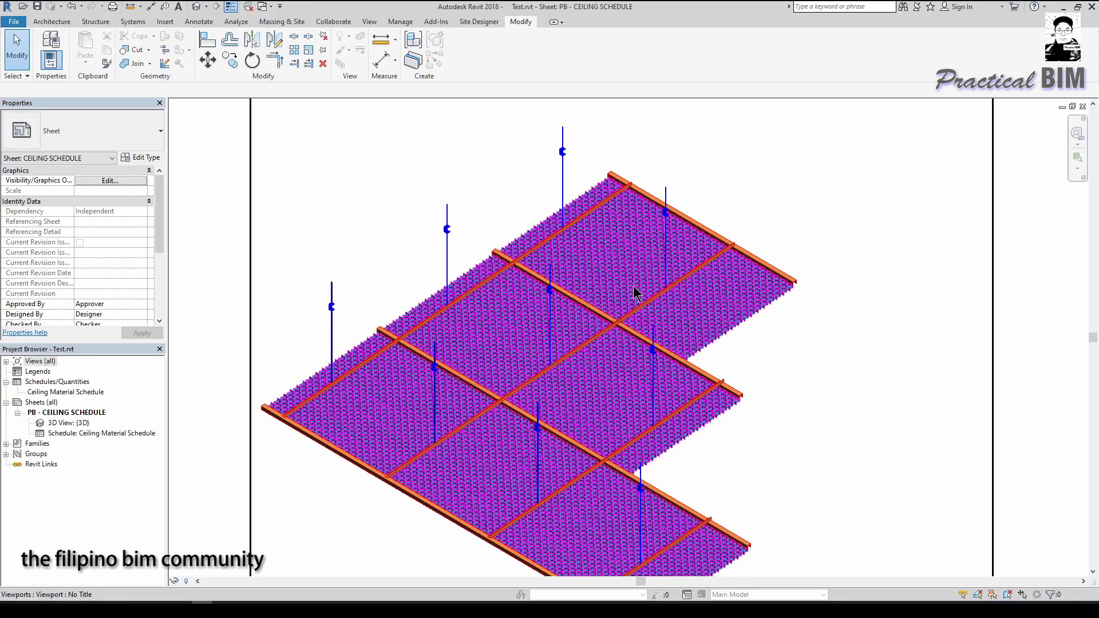
{"action": "scroll", "coordinate": [637, 294], "scroll_direction": "down", "scroll_amount": 1}
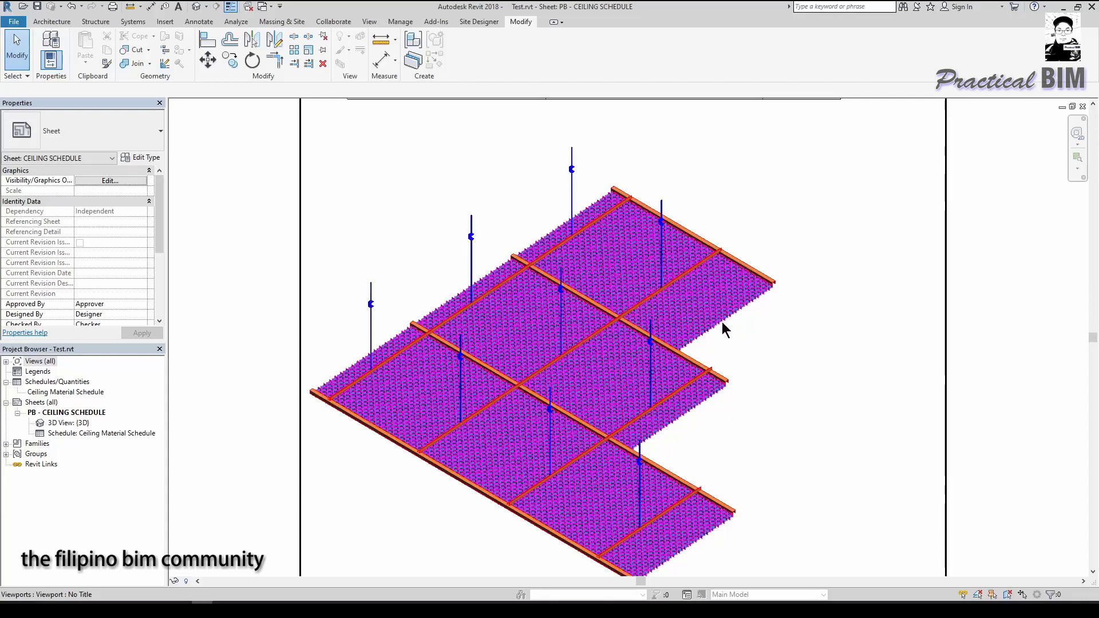
{"action": "middle_click_drag", "start_coordinate": [737, 368], "coordinate": [703, 363]}
{"action": "double_click", "coordinate": [723, 369]}
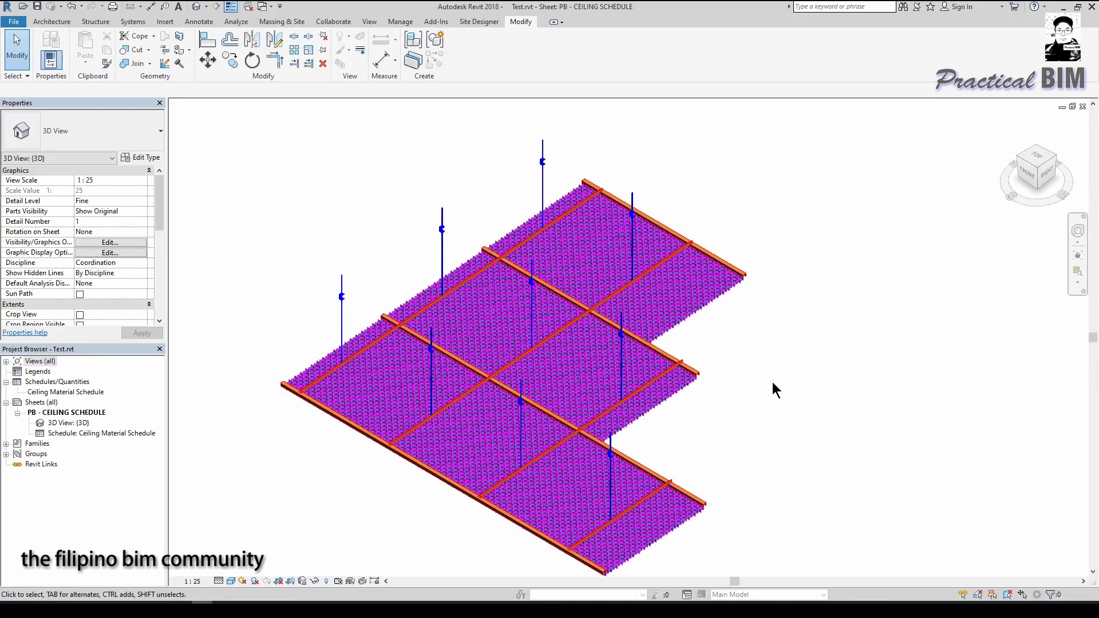
Open the Ceiling_Ticell-N Open Cell Panel family for editing from a placed panel and set Preview Visibility to on
{"action": "scroll", "coordinate": [764, 366], "scroll_direction": "down", "scroll_amount": 2}
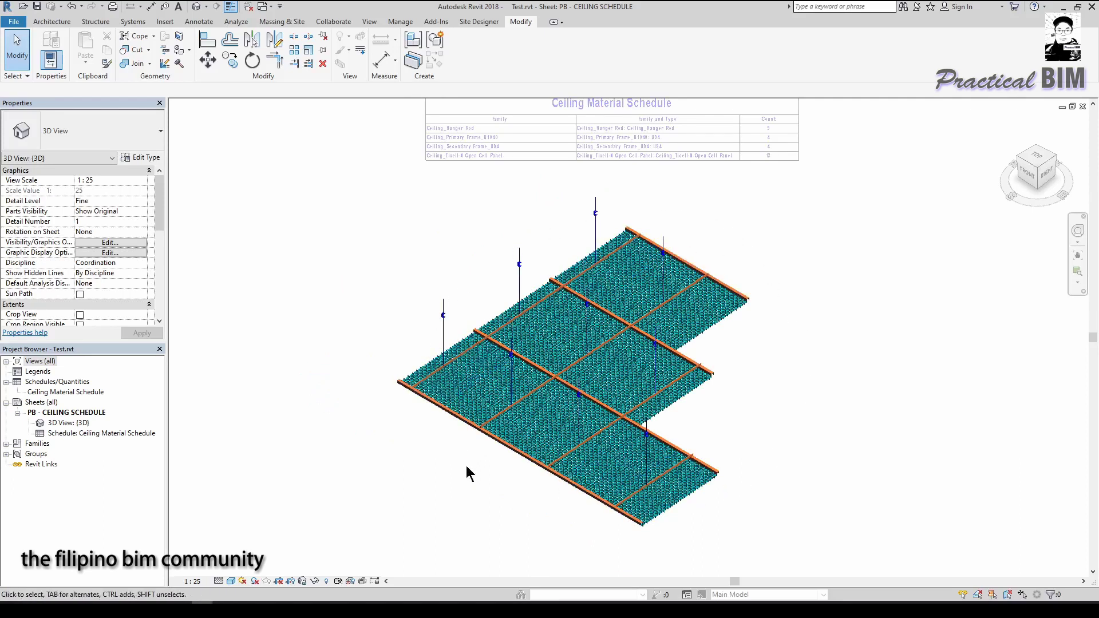
{"action": "scroll", "coordinate": [681, 337], "scroll_direction": "up", "scroll_amount": 2}
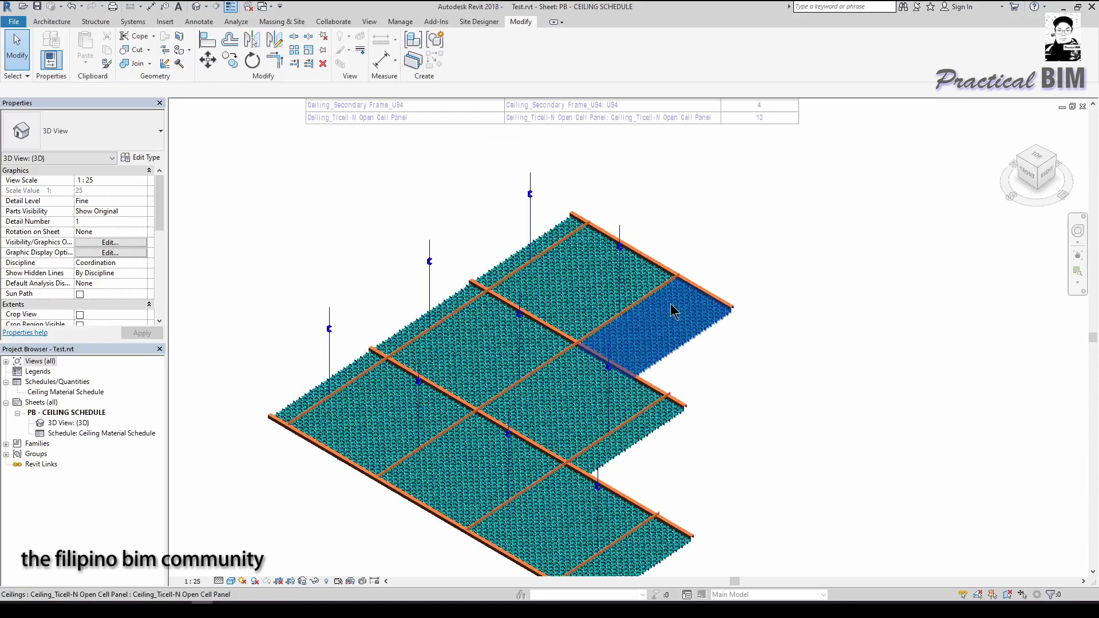
{"action": "scroll", "coordinate": [676, 339], "scroll_direction": "up", "scroll_amount": 1}
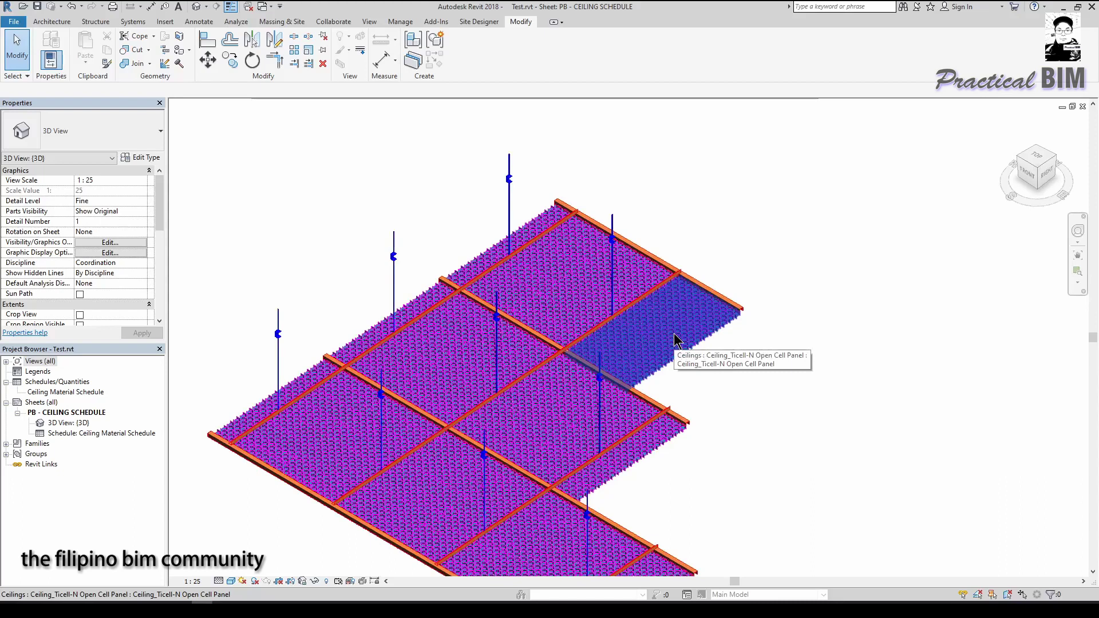
{"action": "left_click", "coordinate": [675, 340]}
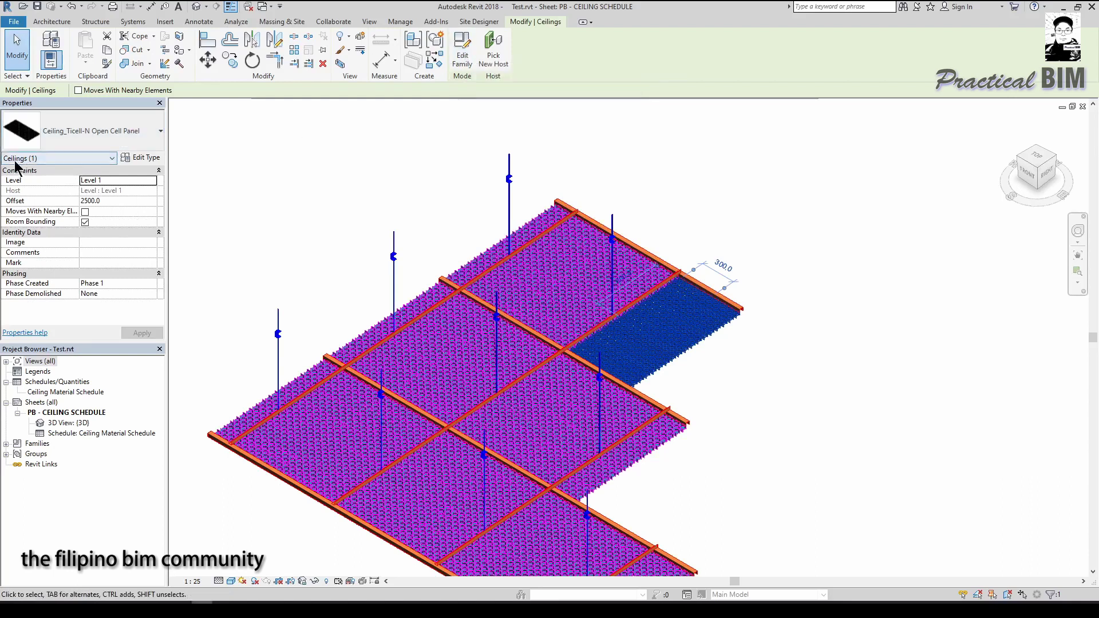
{"action": "left_click", "coordinate": [465, 60]}
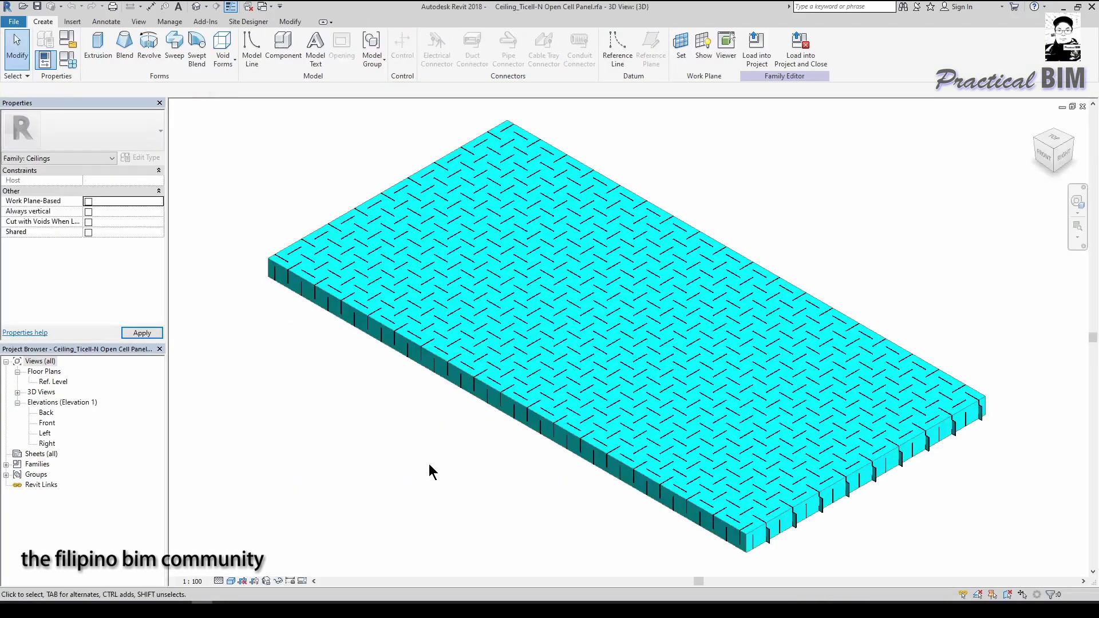
{"action": "left_click", "coordinate": [303, 581]}
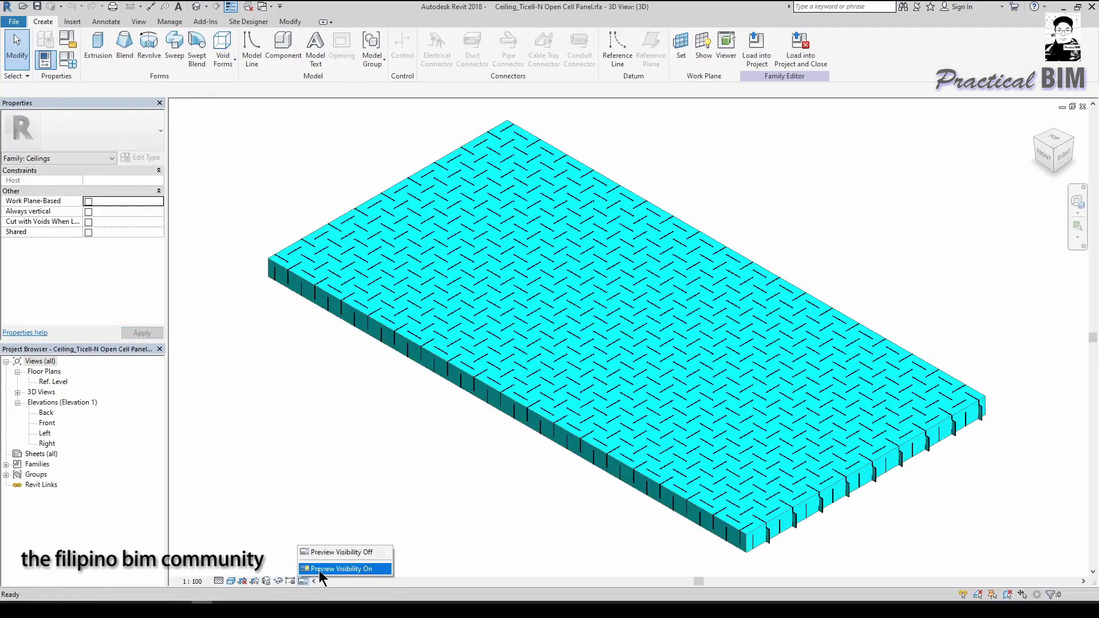
{"action": "left_click", "coordinate": [332, 568]}
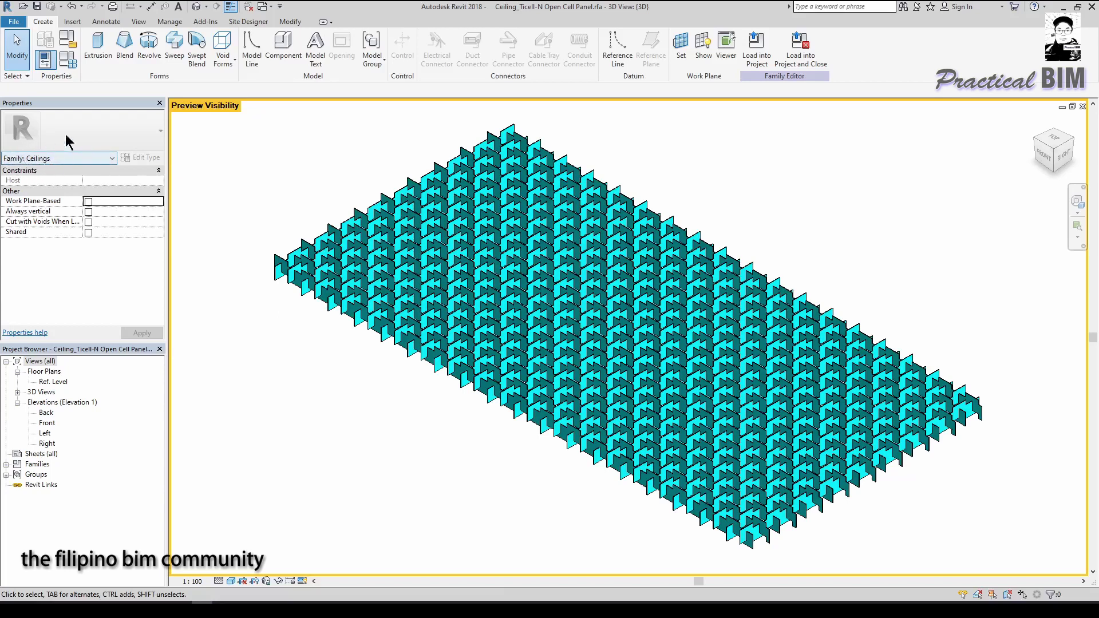
Review the panel family's category parameters and object style subcategories, and close the family without saving changes
{"action": "left_click", "coordinate": [68, 38]}
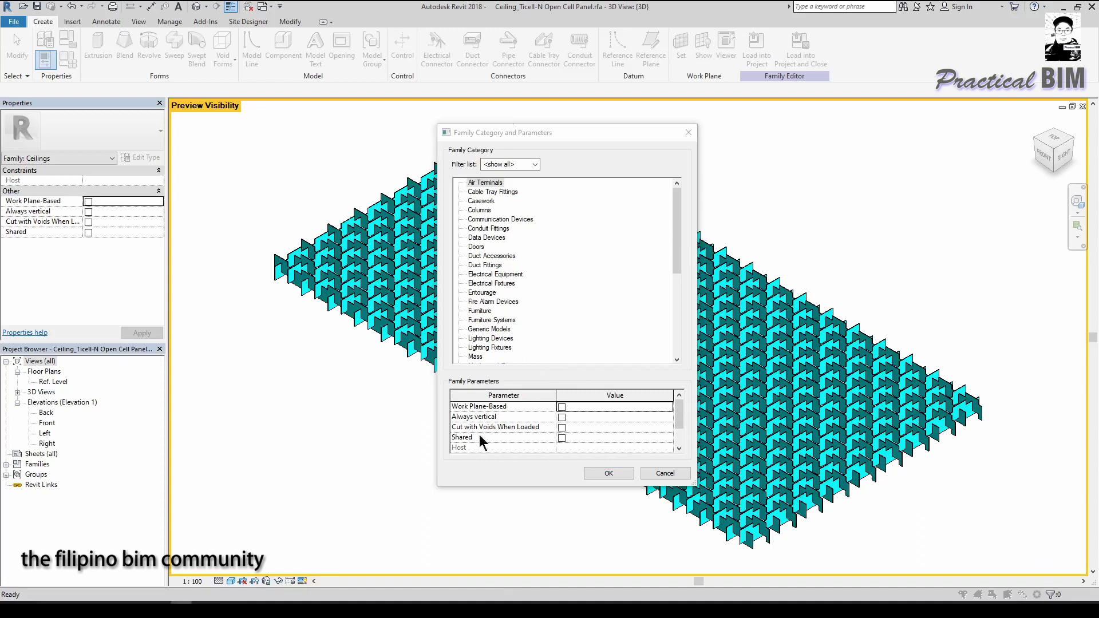
{"action": "left_click", "coordinate": [608, 473]}
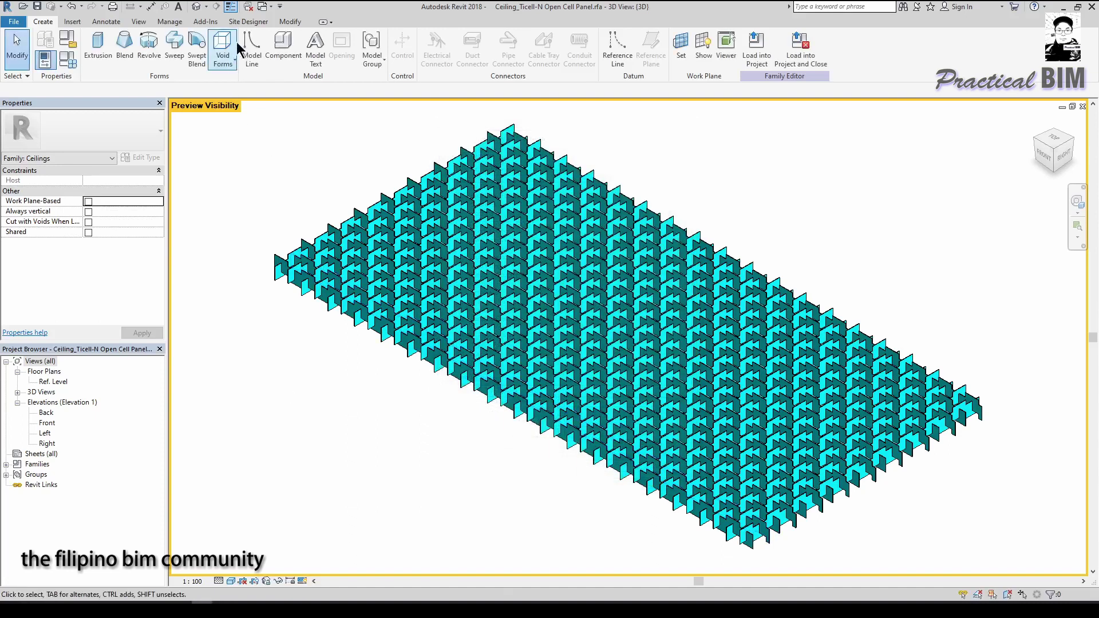
{"action": "left_click", "coordinate": [170, 21]}
{"action": "left_click", "coordinate": [76, 60]}
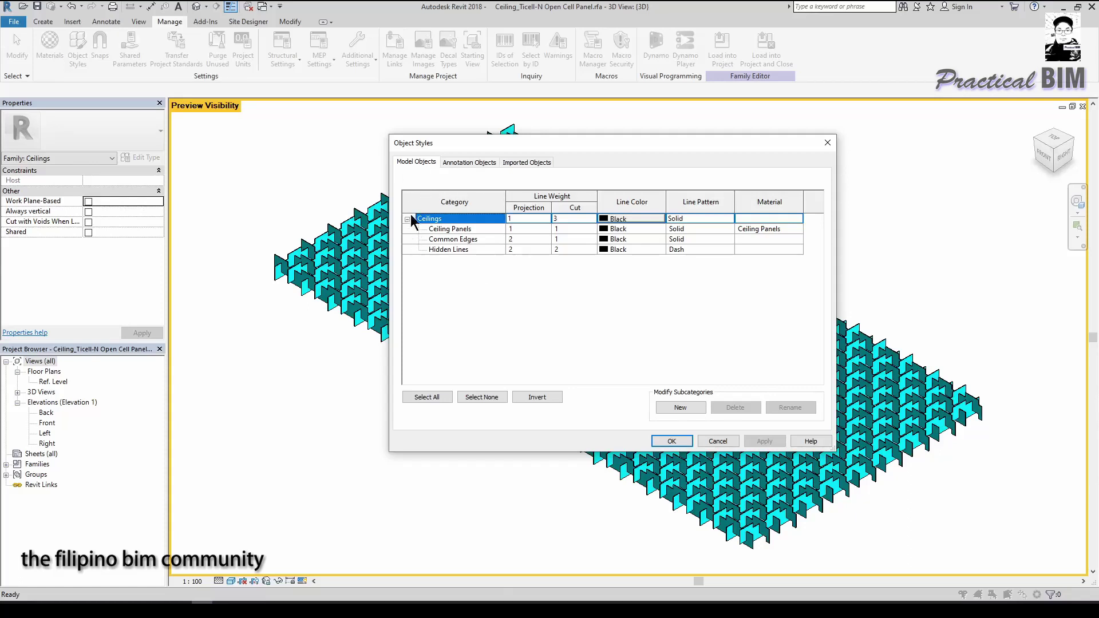
{"action": "left_click", "coordinate": [672, 442]}
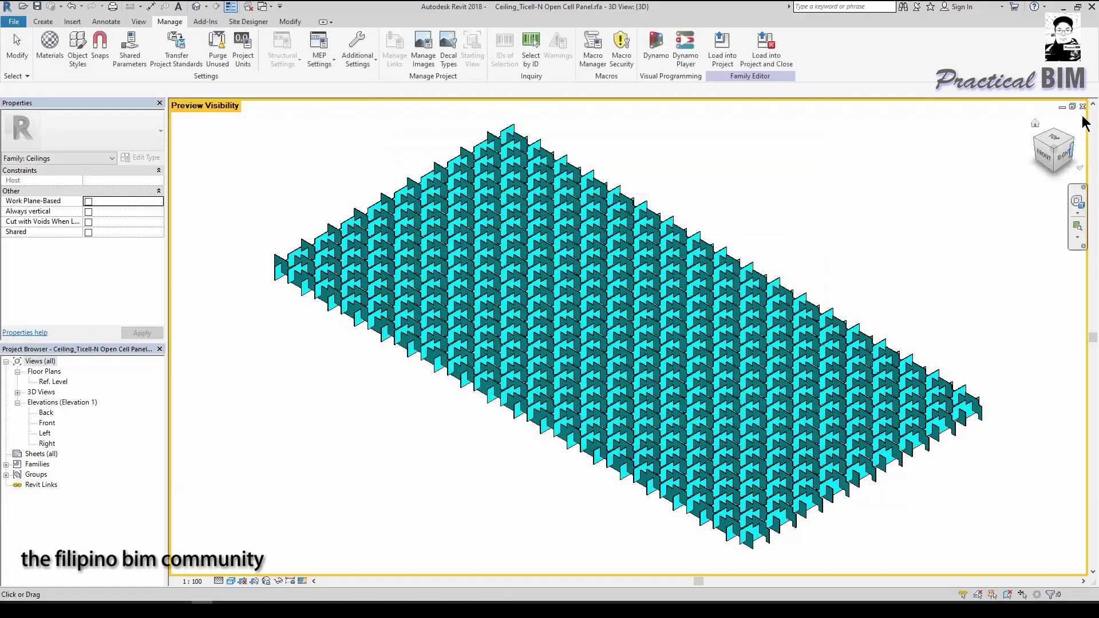
{"action": "left_click", "coordinate": [1083, 107]}
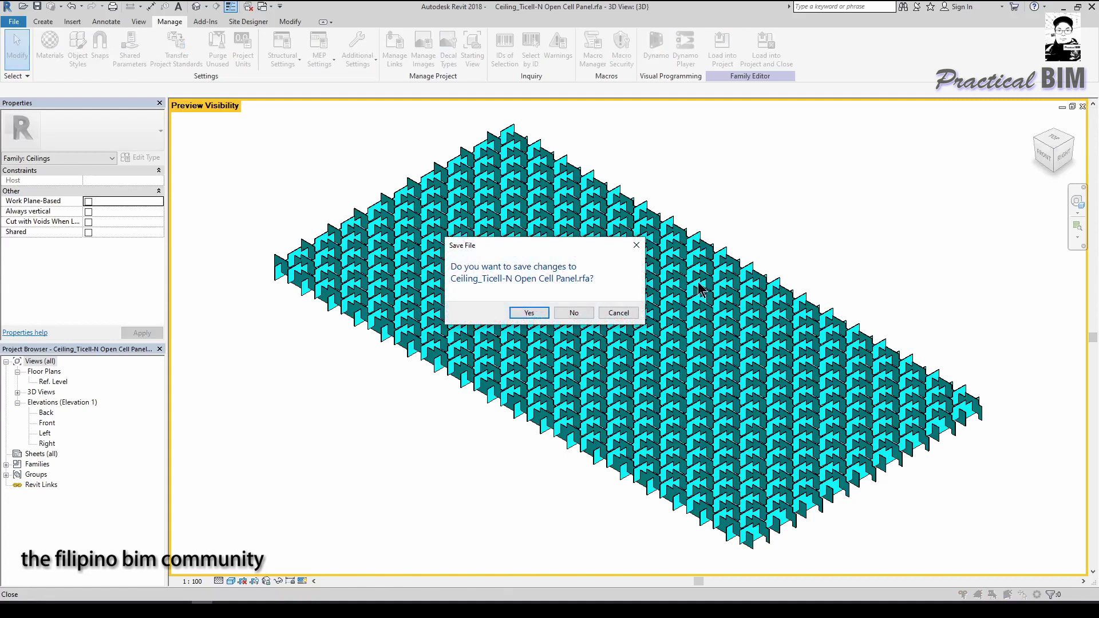
{"action": "left_click", "coordinate": [573, 313]}
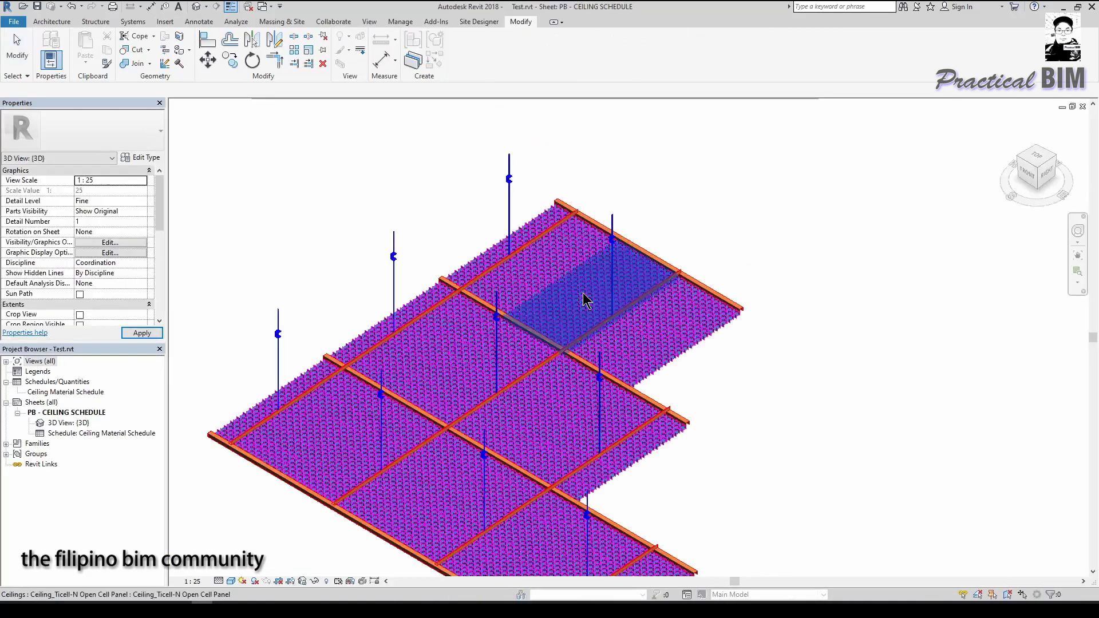
Turn off the visibility of the Ceilings category in the 3D view's Visibility/Graphic Overrides and apply the change
{"action": "middle_click_drag", "start_coordinate": [699, 421], "coordinate": [694, 378]}
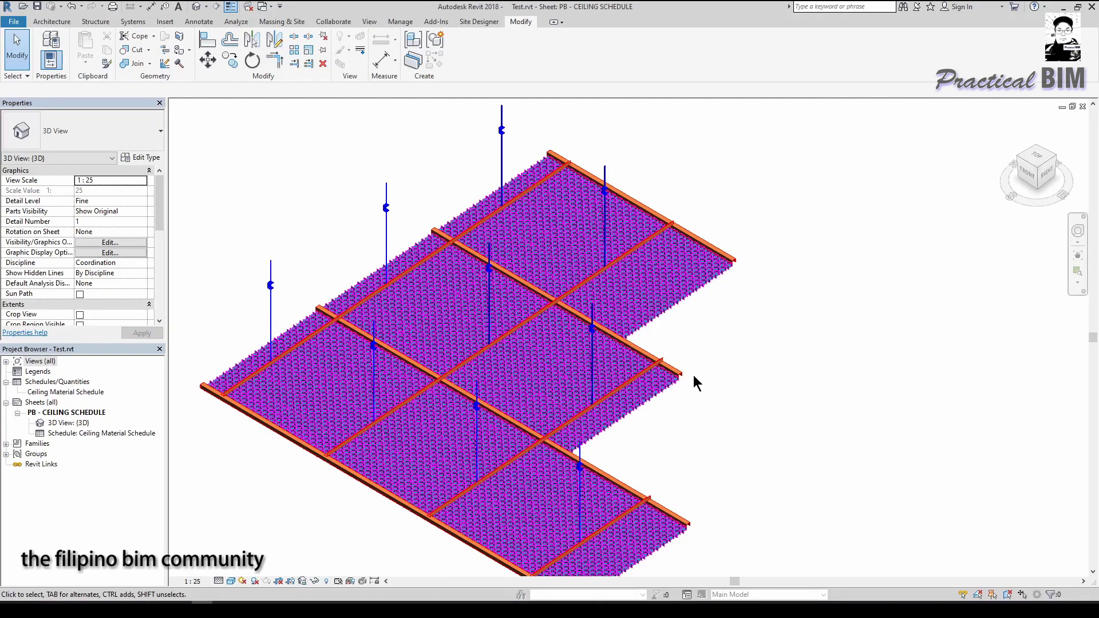
{"action": "scroll", "coordinate": [702, 373], "scroll_direction": "down", "scroll_amount": 2}
{"action": "middle_click_drag", "start_coordinate": [703, 373], "coordinate": [674, 393]}
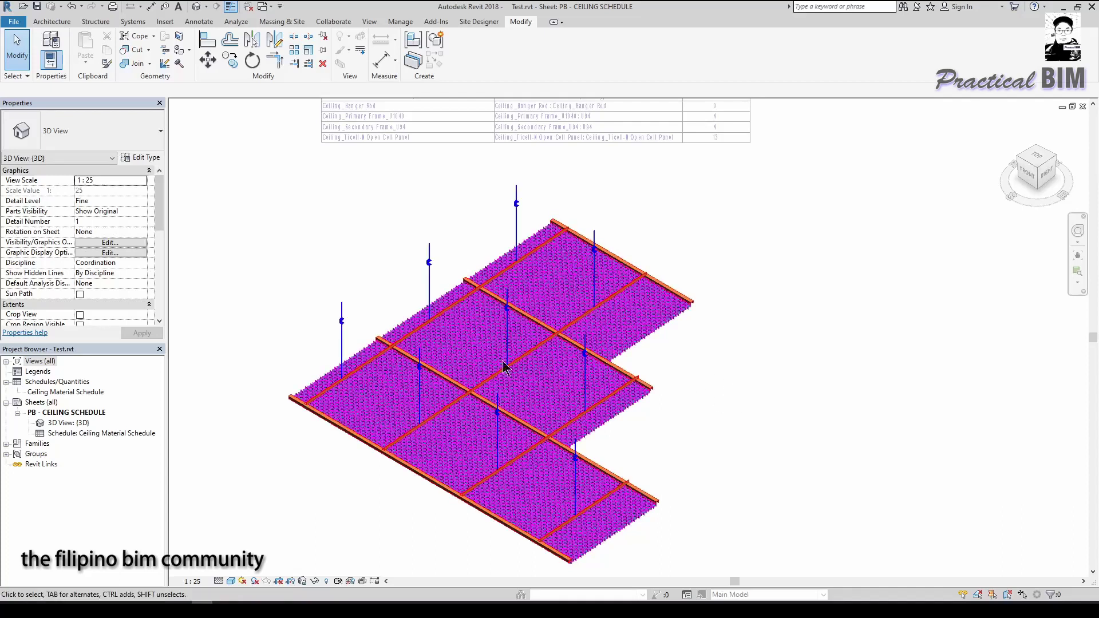
{"action": "left_click", "coordinate": [122, 243]}
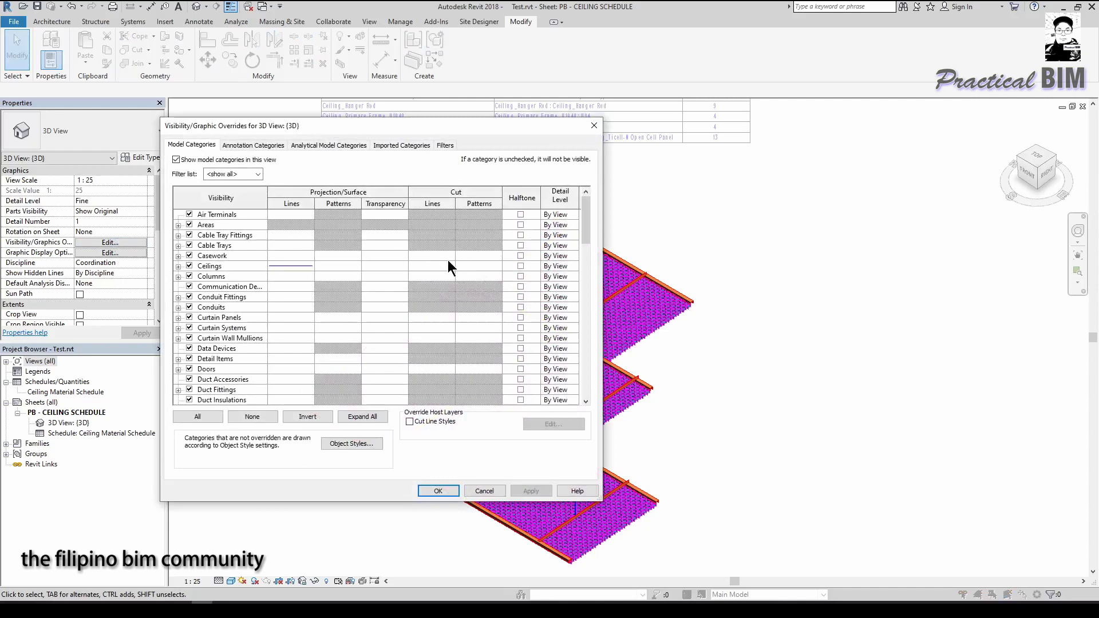
{"action": "left_click_drag", "start_coordinate": [382, 130], "coordinate": [851, 129]}
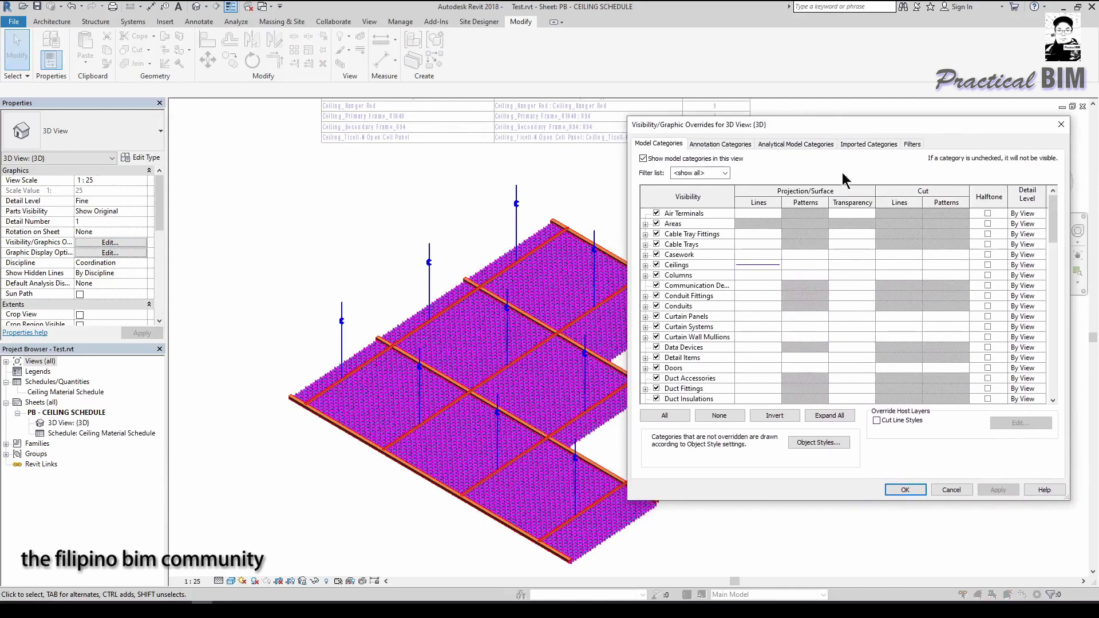
{"action": "left_click", "coordinate": [645, 265]}
{"action": "left_click", "coordinate": [656, 264]}
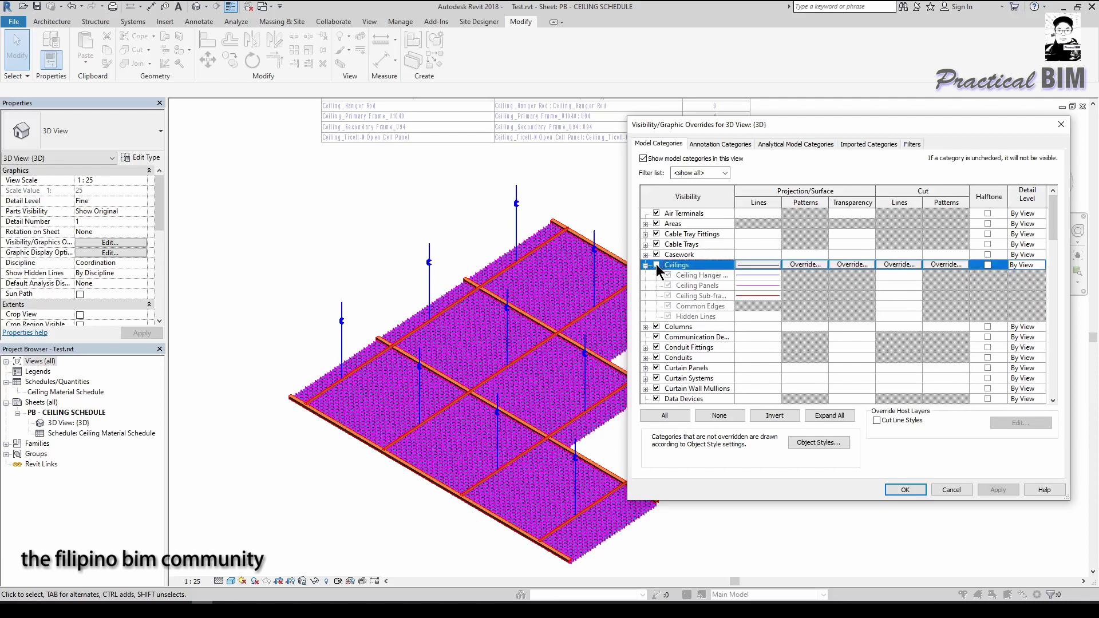
{"action": "left_click", "coordinate": [990, 488]}
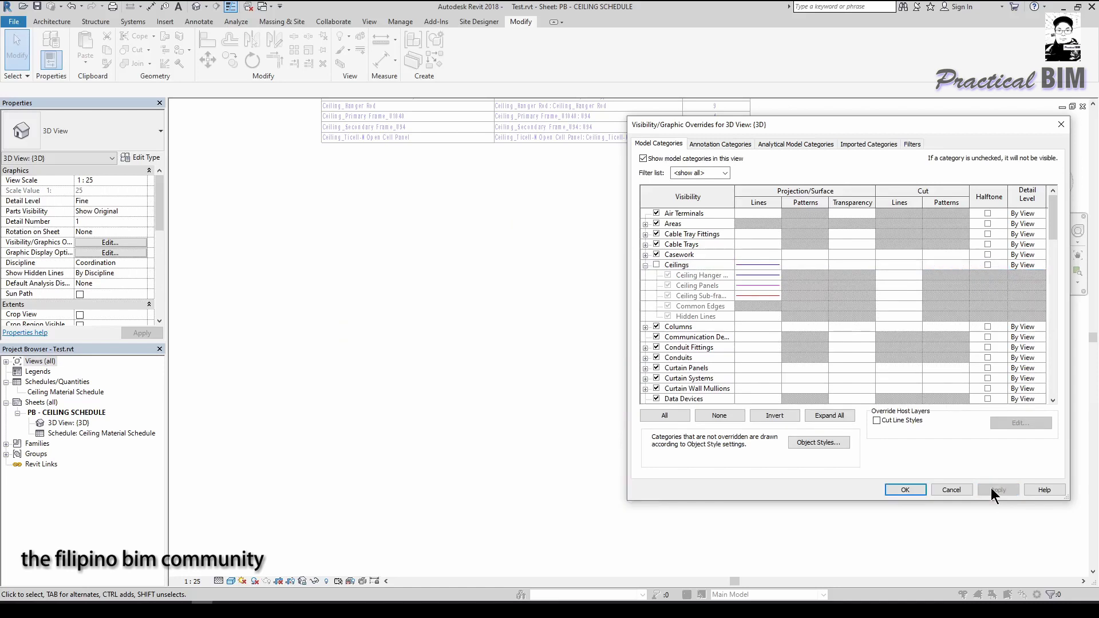
Turn the Ceilings category back on, and hide only its Ceiling Hanger subcategory in the 3D view
{"action": "left_click", "coordinate": [657, 264]}
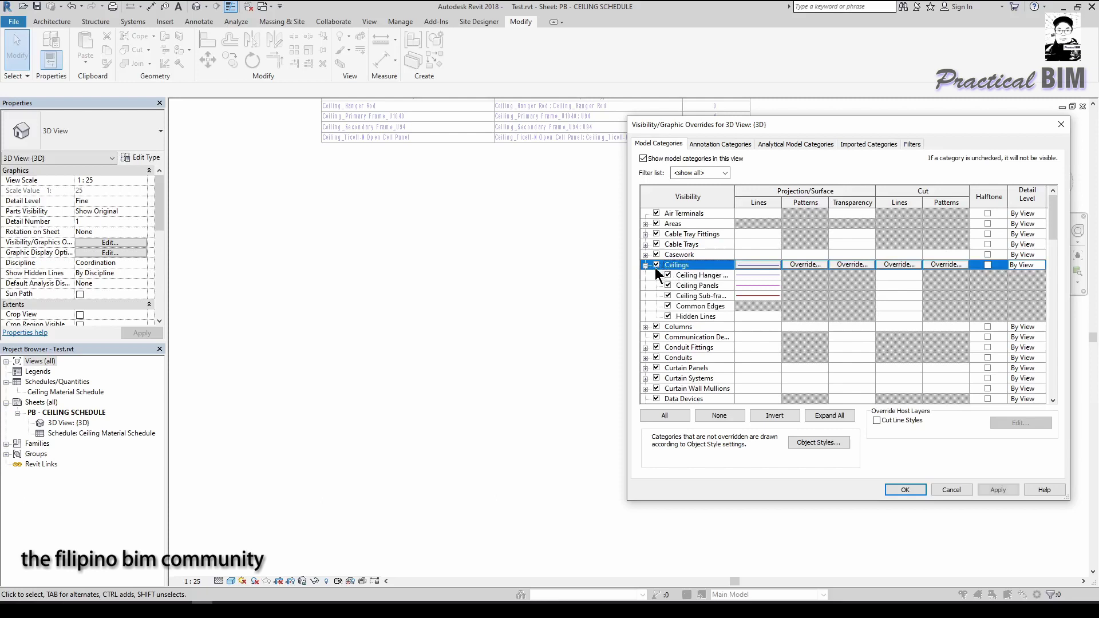
{"action": "left_click", "coordinate": [1000, 490]}
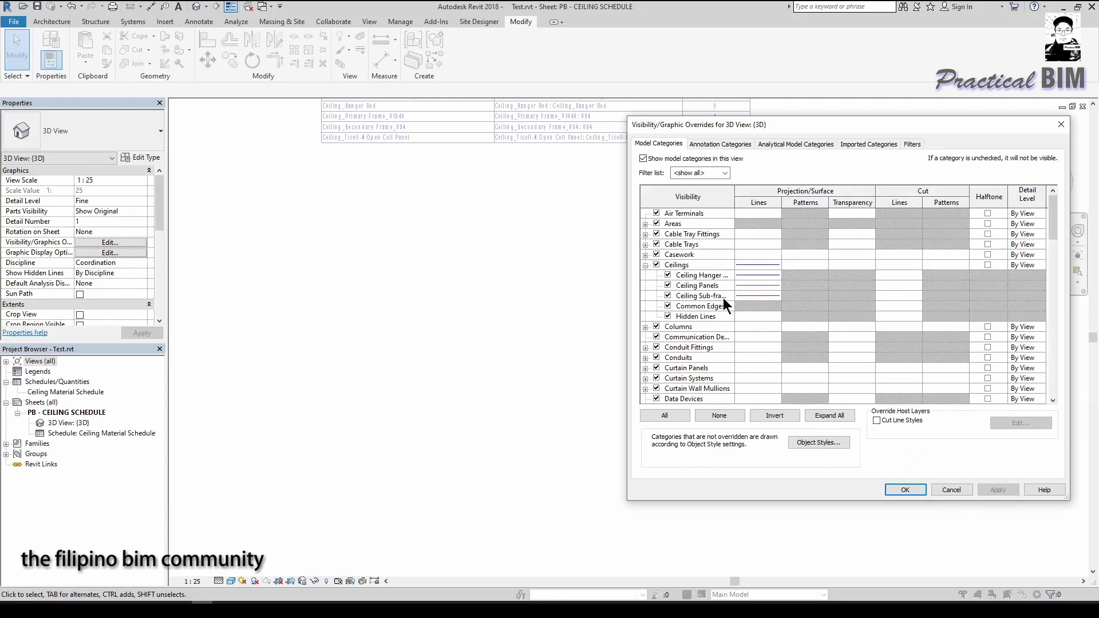
{"action": "left_click", "coordinate": [668, 275]}
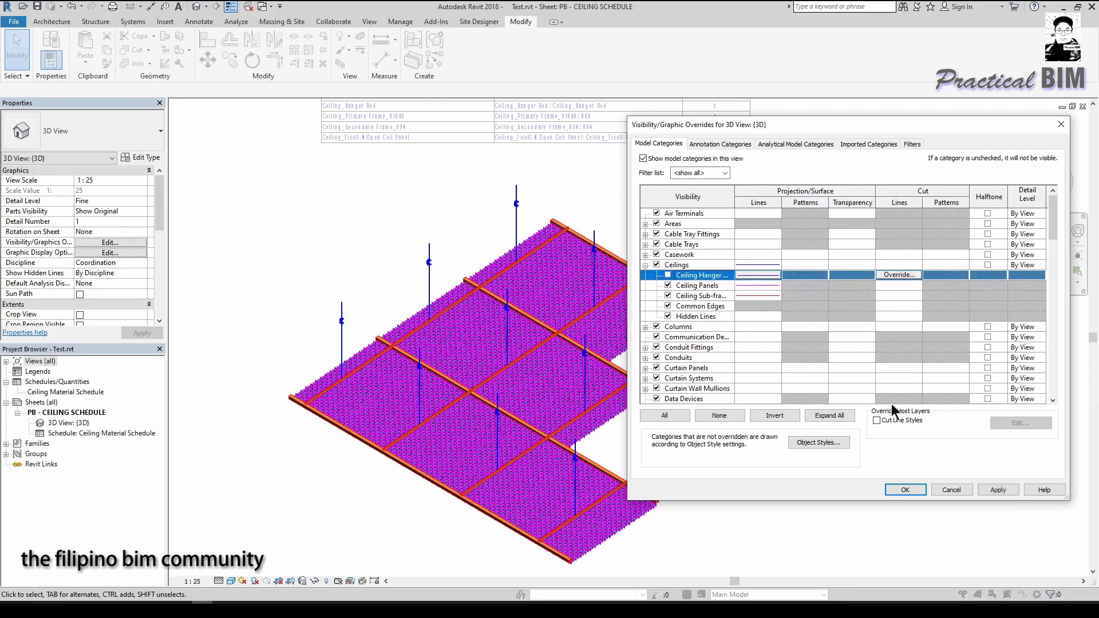
{"action": "left_click", "coordinate": [992, 488]}
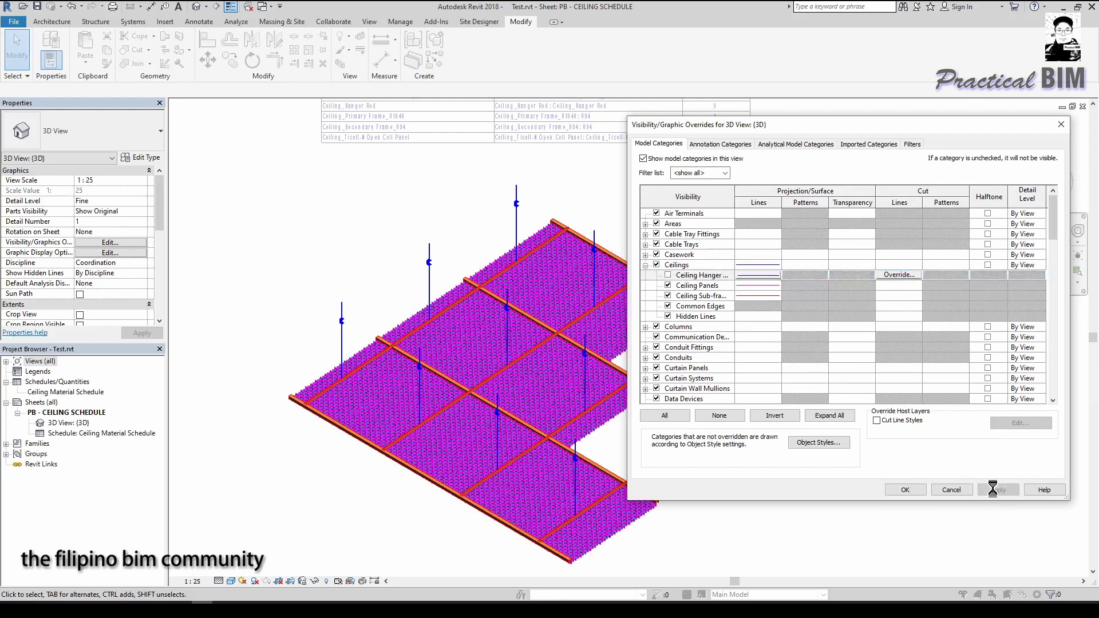
Turn the Ceiling Hanger subcategory back on and hide the Ceiling Panels subcategory instead
{"action": "left_click", "coordinate": [667, 275]}
{"action": "left_click", "coordinate": [668, 285]}
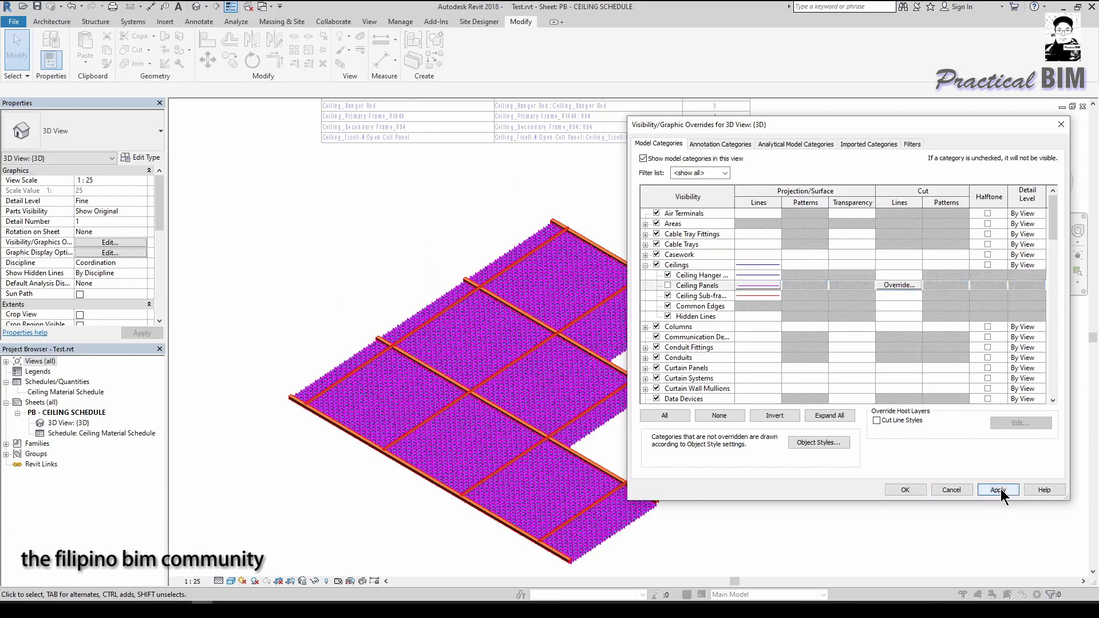
{"action": "left_click", "coordinate": [1000, 489]}
Turn Ceiling Panels back on, and hide the ceiling sub-frame and Ceiling Hanger subcategories in the 3D view
{"action": "left_click", "coordinate": [667, 284]}
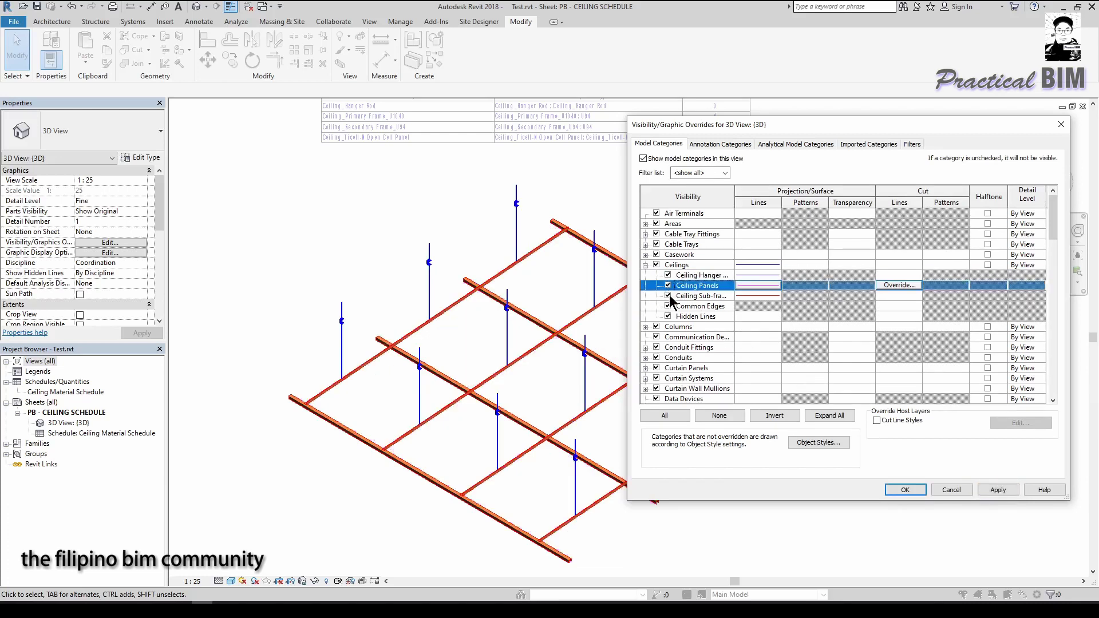
{"action": "left_click", "coordinate": [668, 295]}
{"action": "left_click", "coordinate": [1005, 493]}
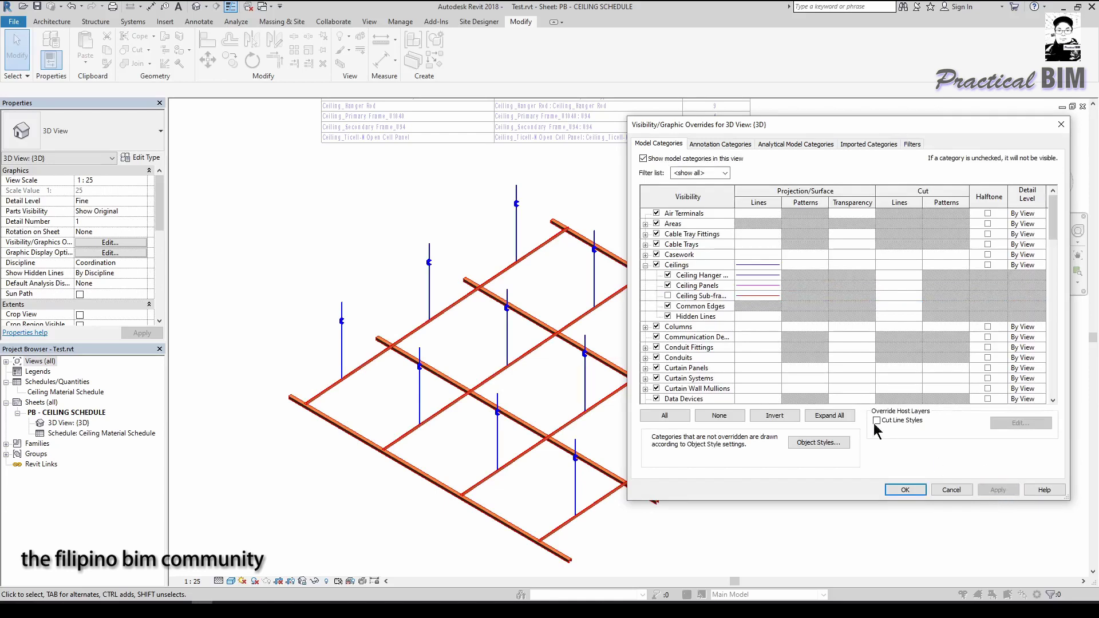
{"action": "left_click", "coordinate": [668, 275]}
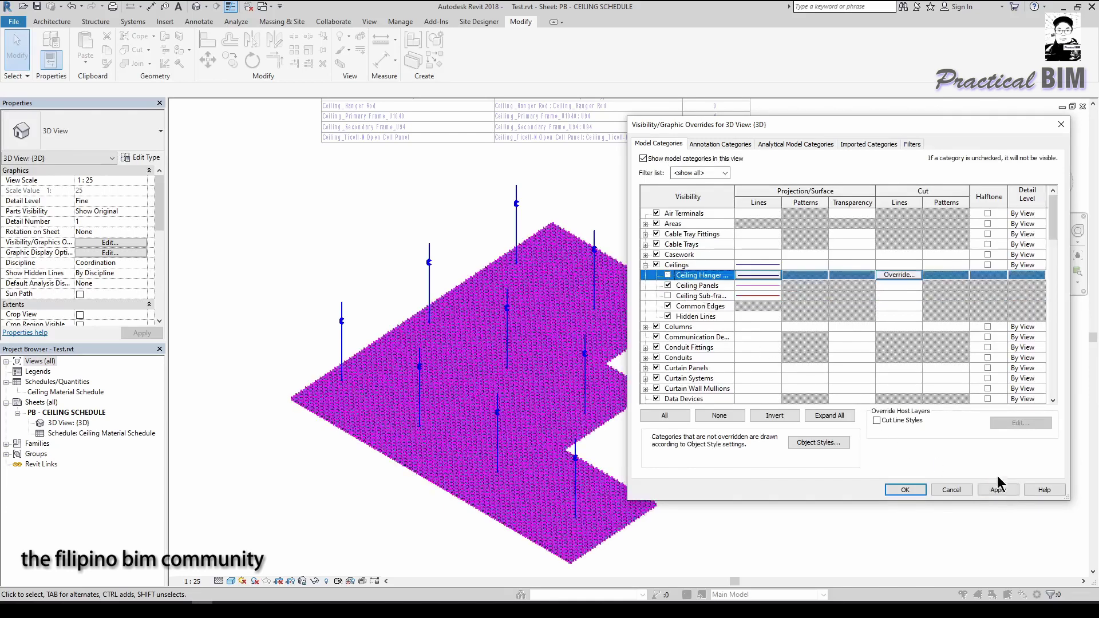
{"action": "left_click", "coordinate": [998, 490]}
Restore the visibility of the Ceiling Hanger and ceiling sub-frame subcategories and close the overrides
{"action": "left_click", "coordinate": [668, 275]}
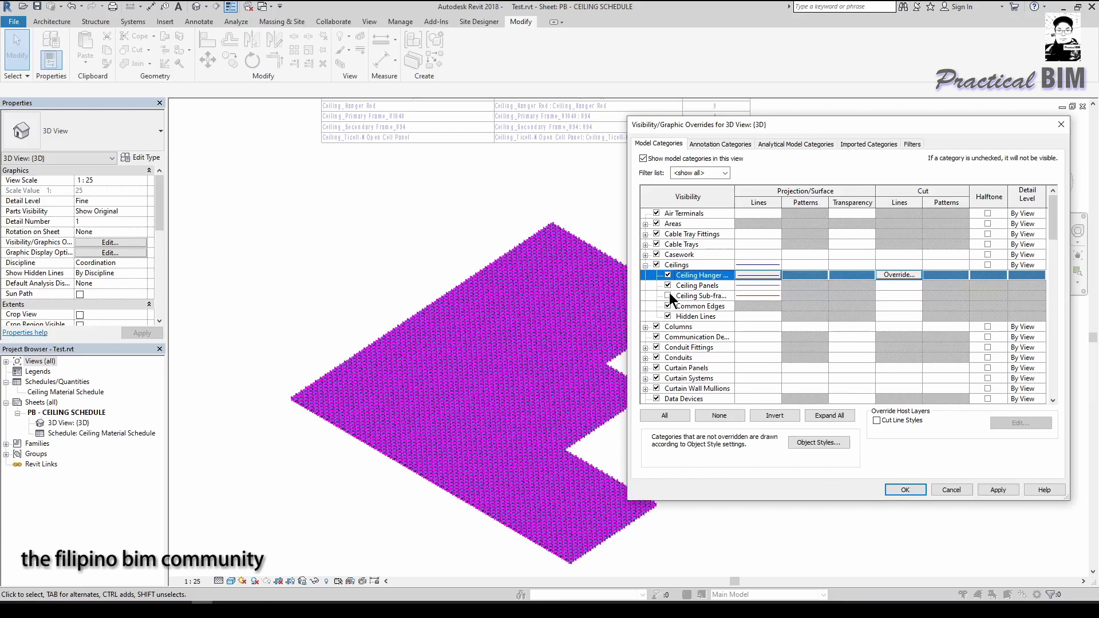
{"action": "left_click", "coordinate": [668, 295]}
{"action": "left_click", "coordinate": [991, 488]}
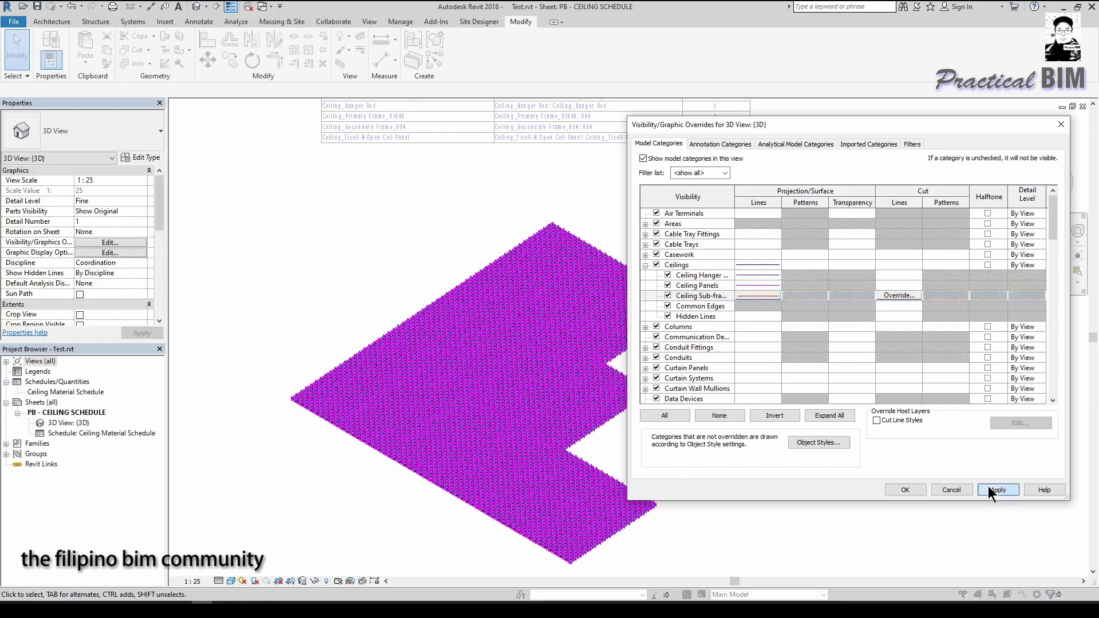
{"action": "left_click", "coordinate": [912, 486]}
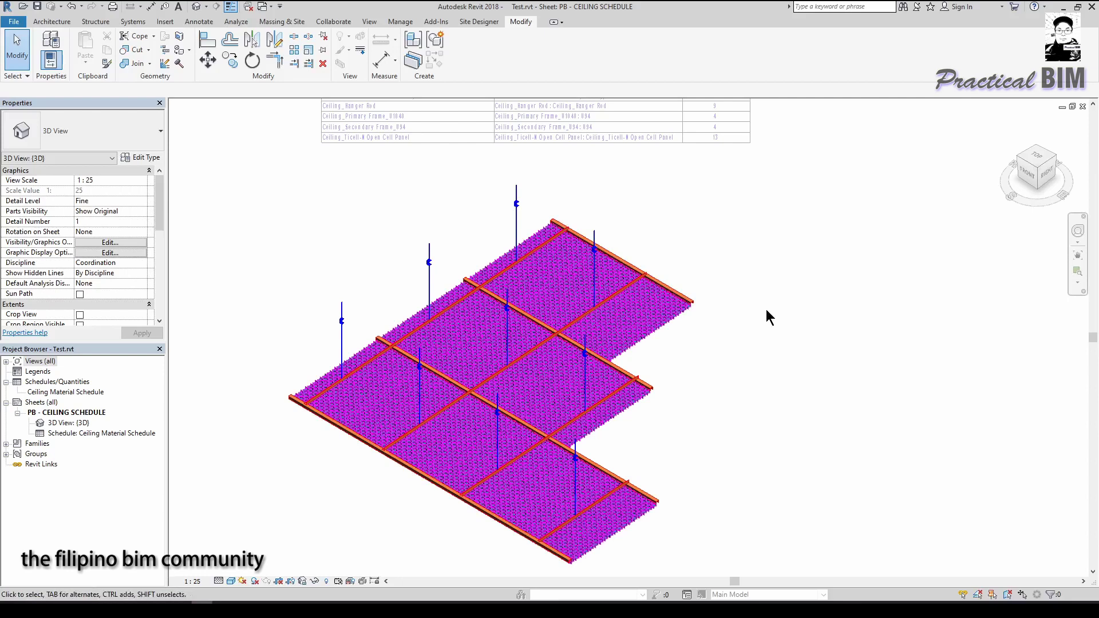
Deactivate the 3D view on the sheet and dismiss the reminder to save the project
{"action": "right_click", "coordinate": [815, 226]}
{"action": "left_click", "coordinate": [829, 284]}
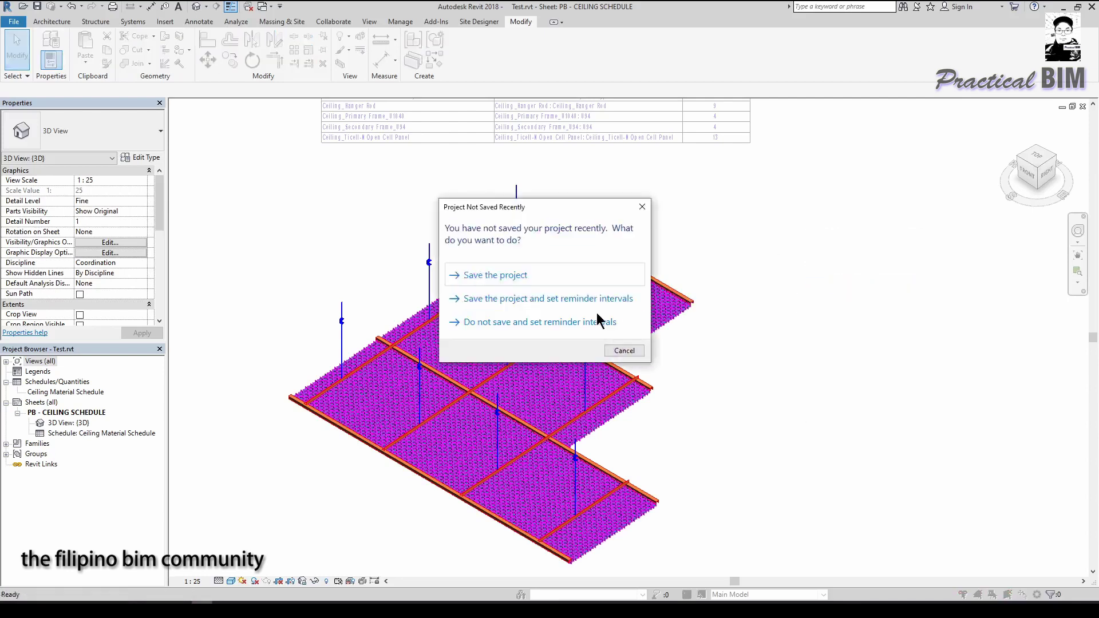
{"action": "left_click", "coordinate": [626, 349]}
Add the Comments and Cost fields to the Ceiling Material Schedule after its Count field
{"action": "middle_click_drag", "start_coordinate": [694, 296], "coordinate": [633, 344]}
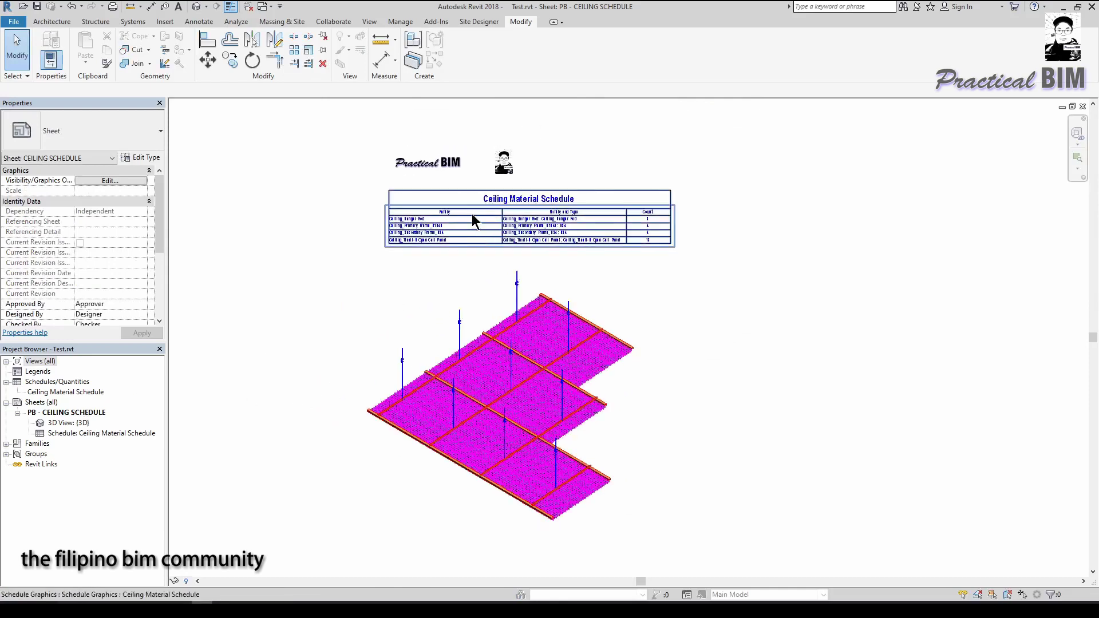
{"action": "scroll", "coordinate": [535, 205], "scroll_direction": "up", "scroll_amount": 4}
{"action": "middle_click_drag", "start_coordinate": [571, 210], "coordinate": [613, 175]}
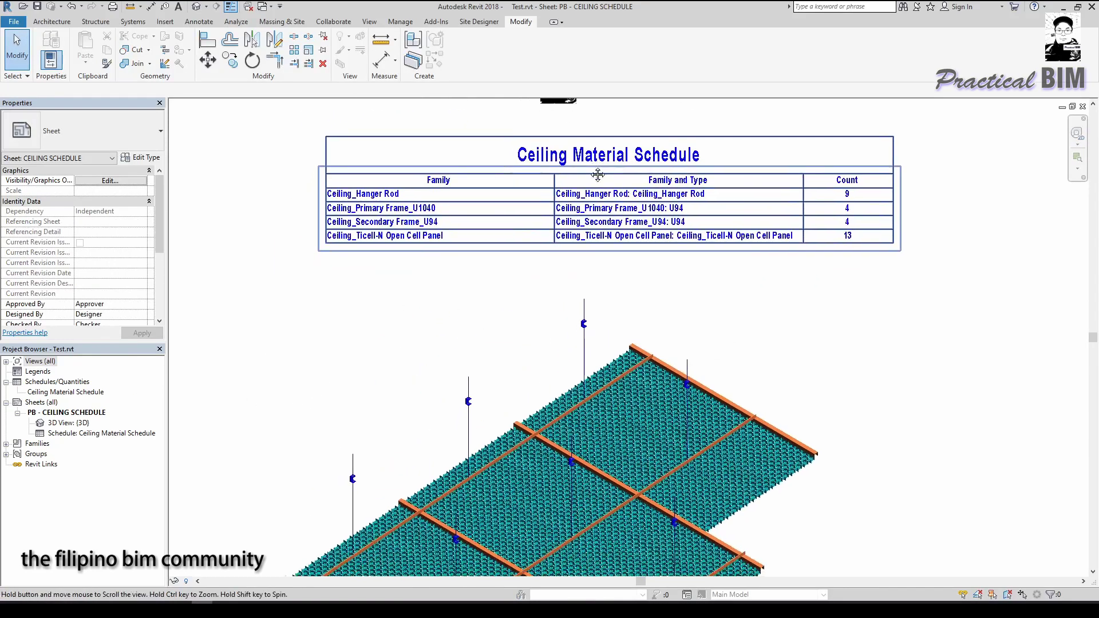
{"action": "middle_click_drag", "start_coordinate": [434, 365], "coordinate": [447, 354]}
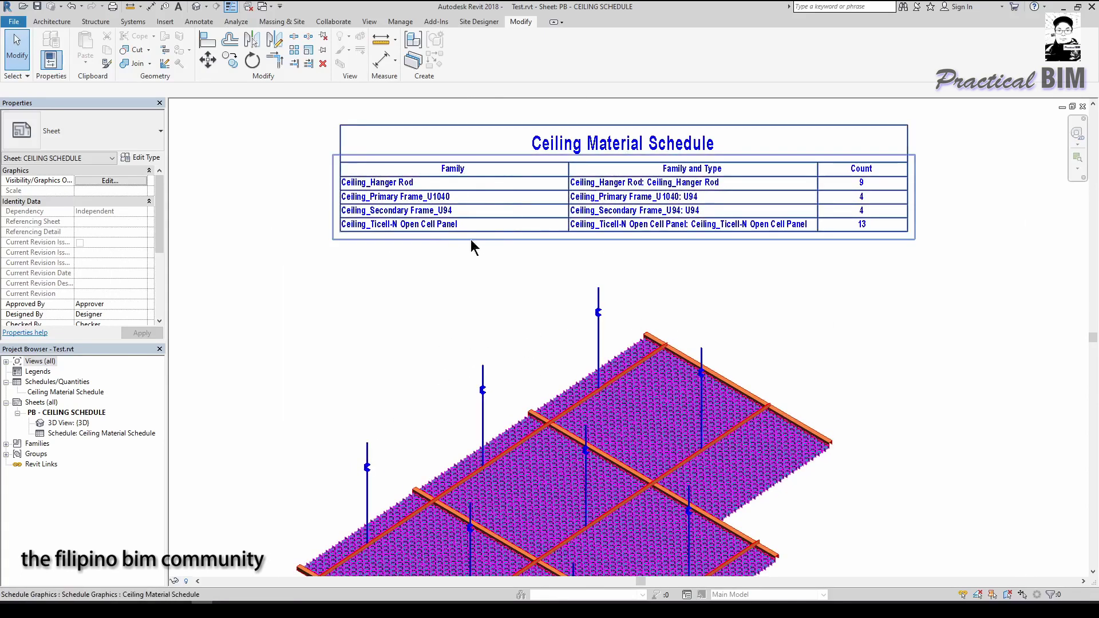
{"action": "middle_click_drag", "start_coordinate": [452, 312], "coordinate": [461, 280]}
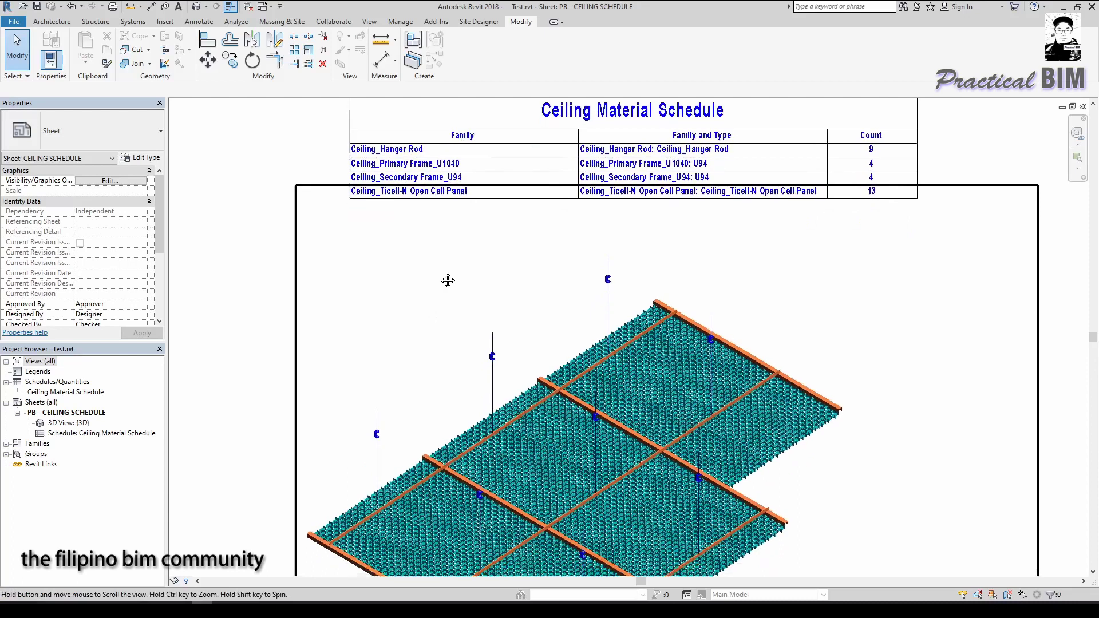
{"action": "double_click", "coordinate": [86, 392]}
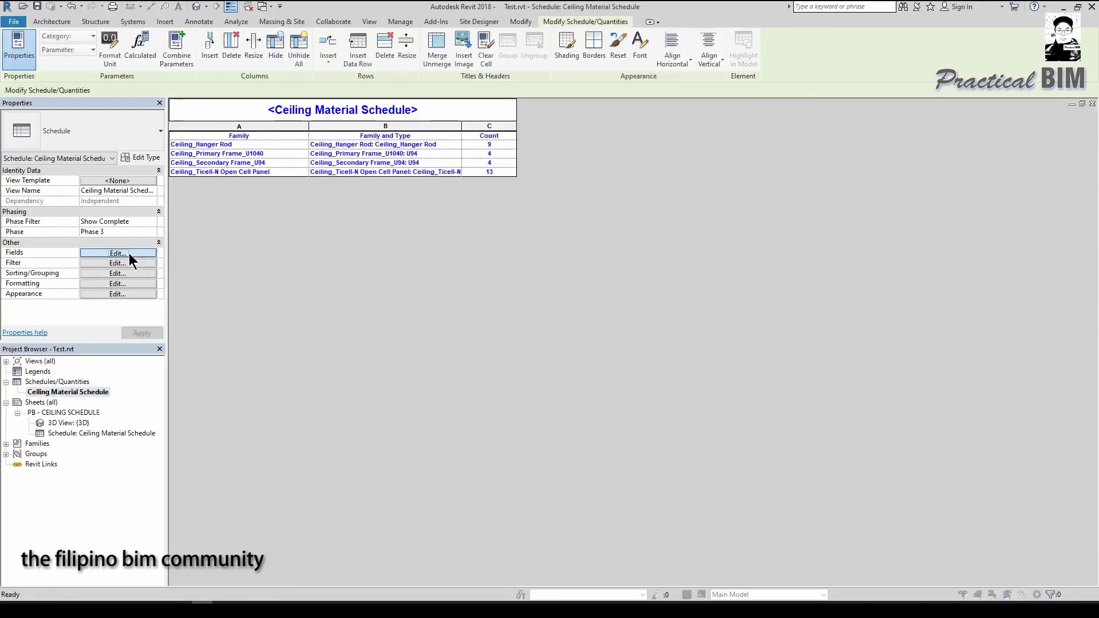
{"action": "left_click", "coordinate": [129, 253]}
{"action": "left_click_drag", "start_coordinate": [643, 285], "coordinate": [644, 290]}
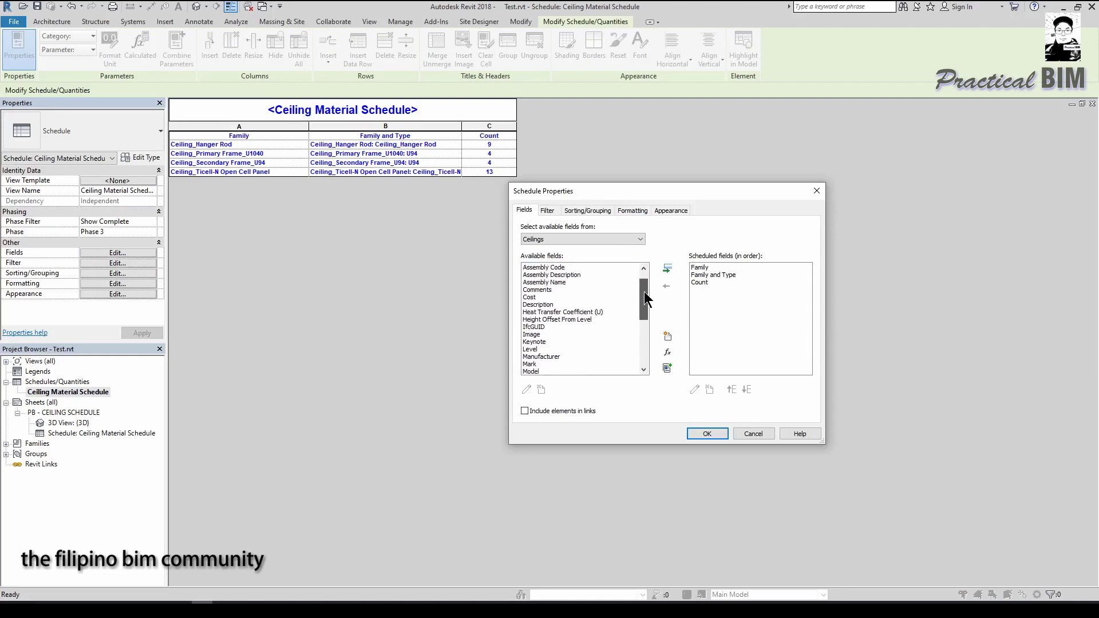
{"action": "double_click", "coordinate": [537, 290]}
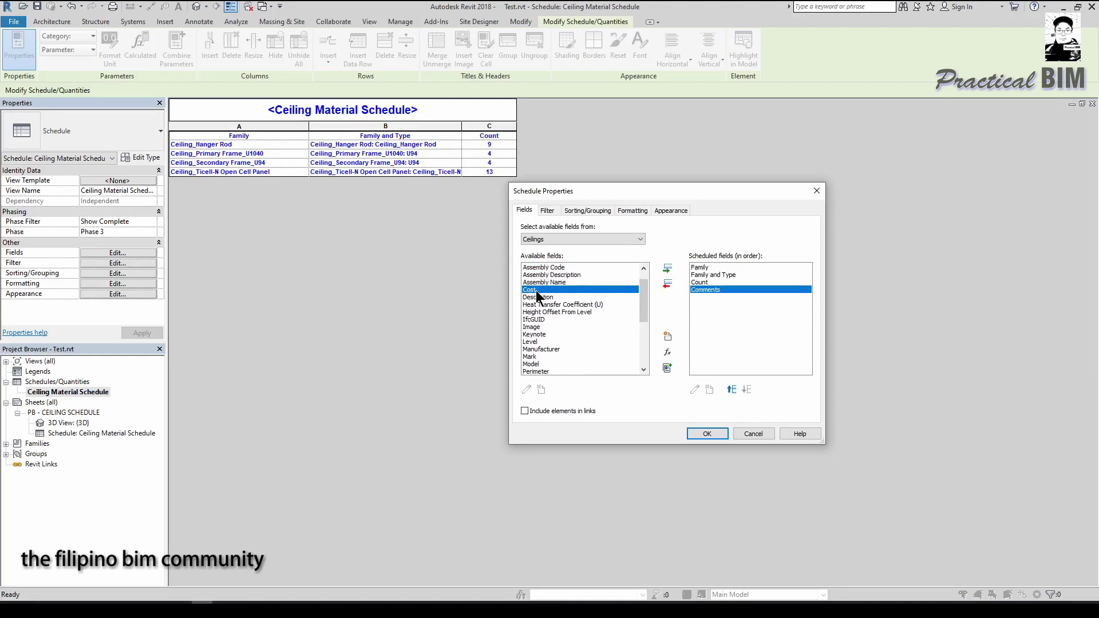
{"action": "double_click", "coordinate": [537, 291]}
{"action": "left_click", "coordinate": [707, 433]}
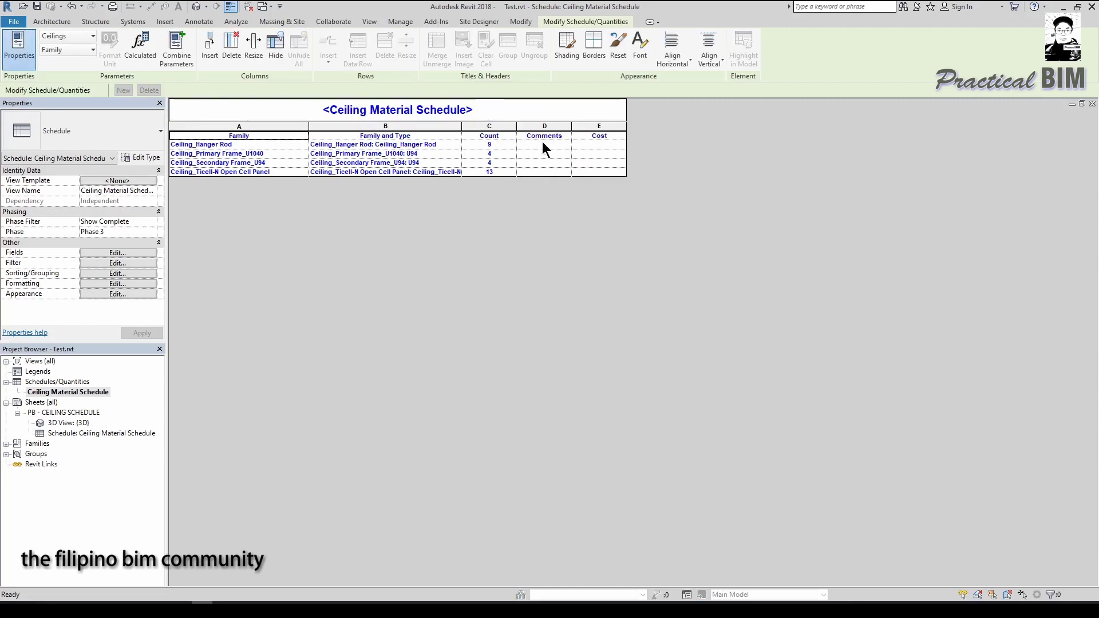
Return to the PB - CEILING SCHEDULE sheet and activate its 3D view
{"action": "double_click", "coordinate": [79, 411]}
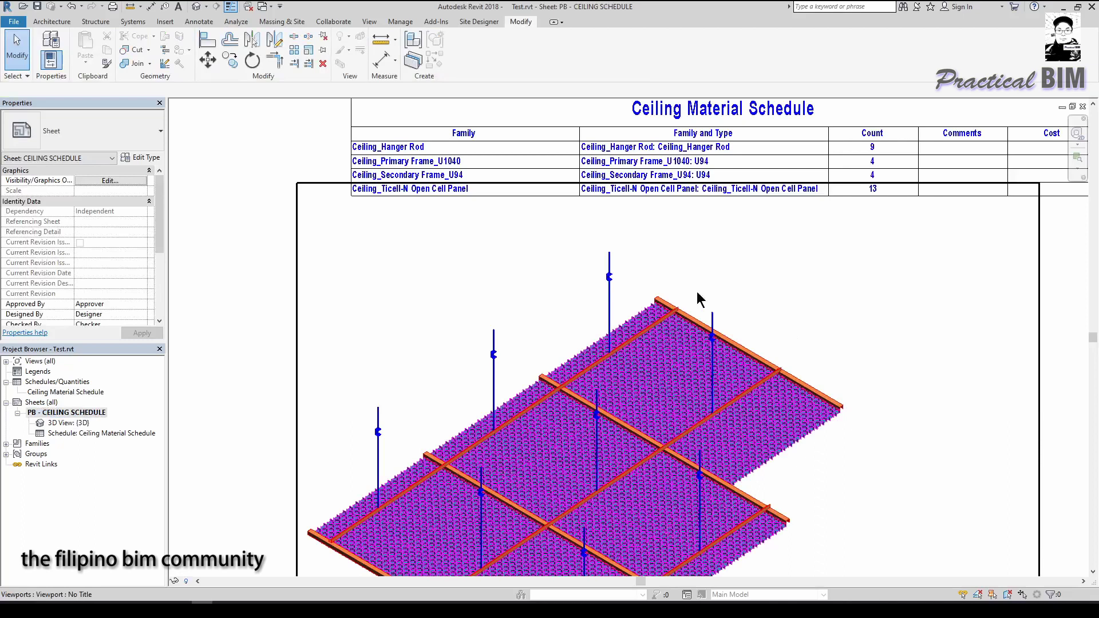
{"action": "scroll", "coordinate": [578, 286], "scroll_direction": "down", "scroll_amount": 5}
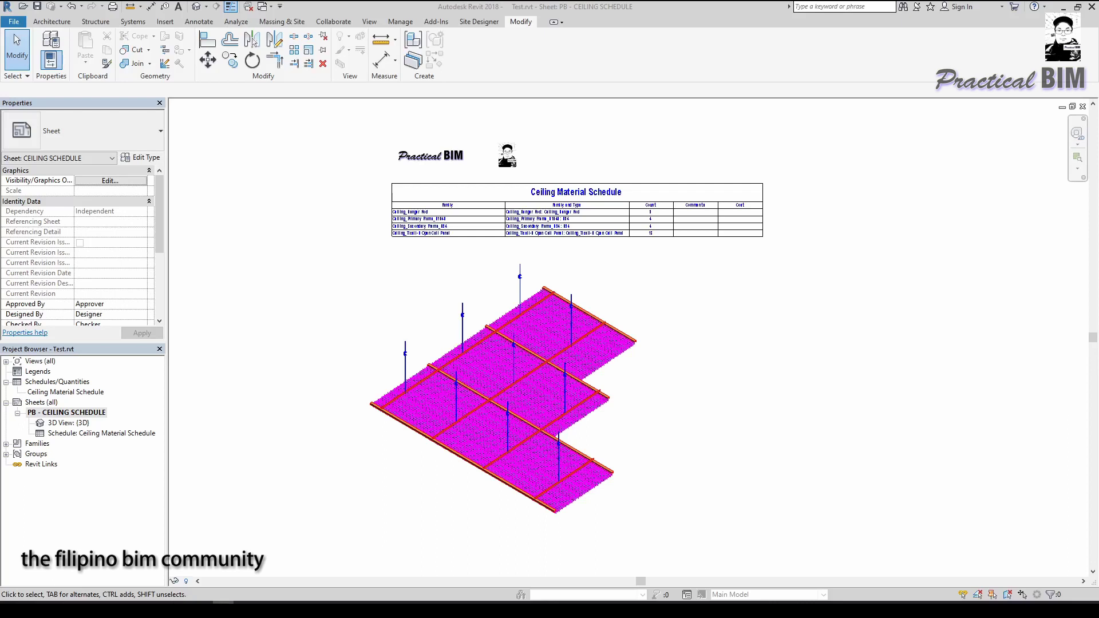
{"action": "double_click", "coordinate": [627, 332]}
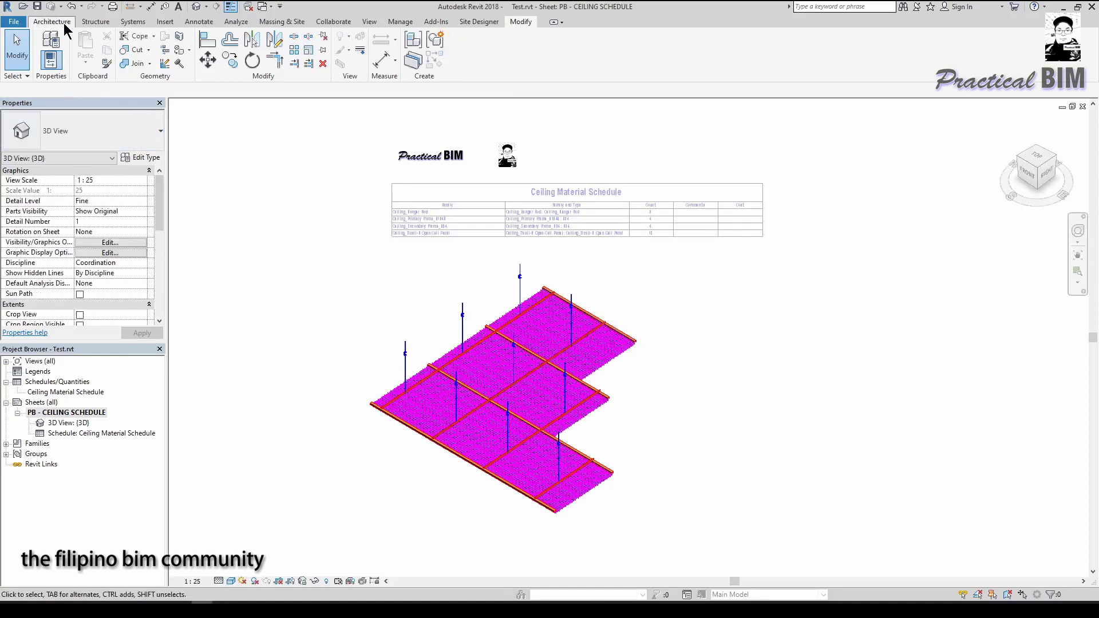
Review the family categories offered for a Model In-Place component, cancel its creation and deactivate the 3D view
{"action": "left_click", "coordinate": [63, 22]}
{"action": "left_click", "coordinate": [140, 64]}
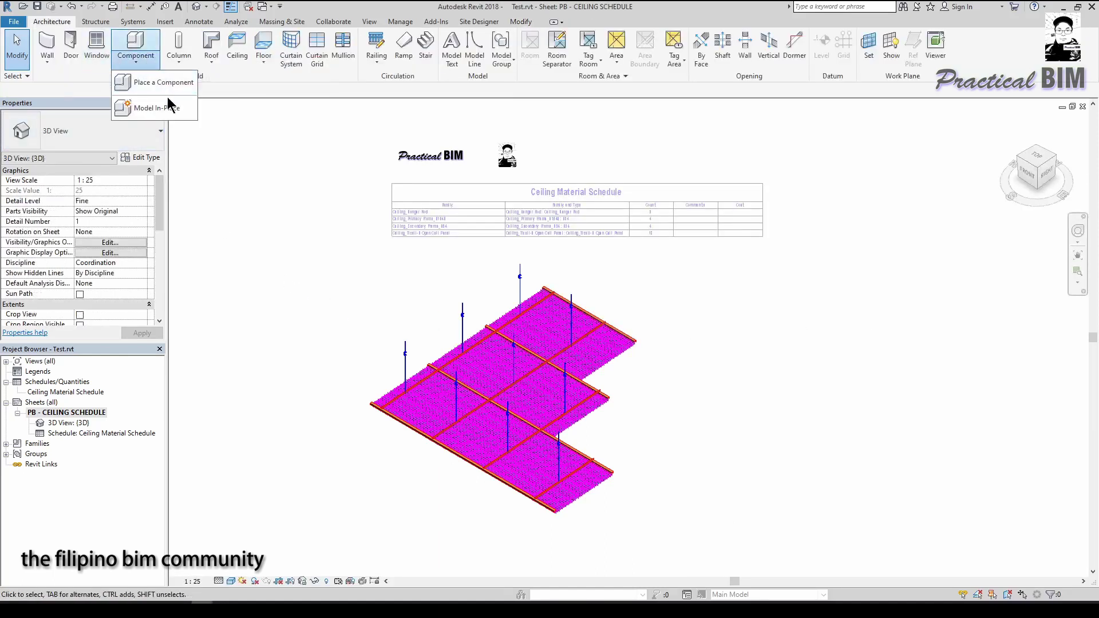
{"action": "left_click", "coordinate": [158, 111]}
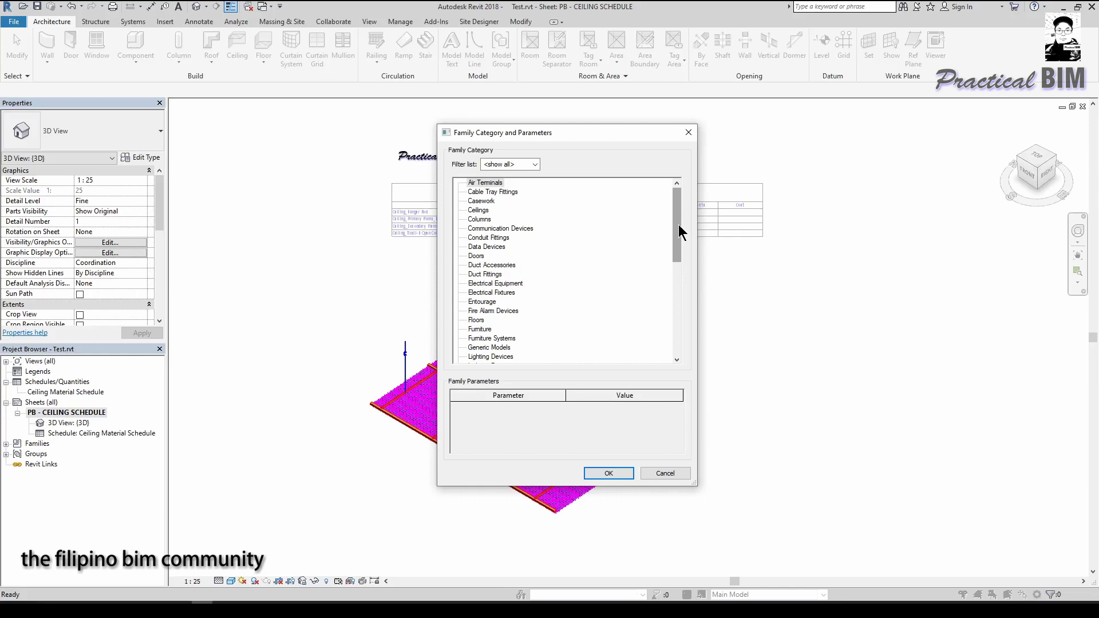
{"action": "mouse_move", "coordinate": [675, 207]}
{"action": "left_mouse_down"}
{"action": "mouse_move", "coordinate": [669, 239]}
{"action": "mouse_move", "coordinate": [673, 205]}
{"action": "left_mouse_up"}
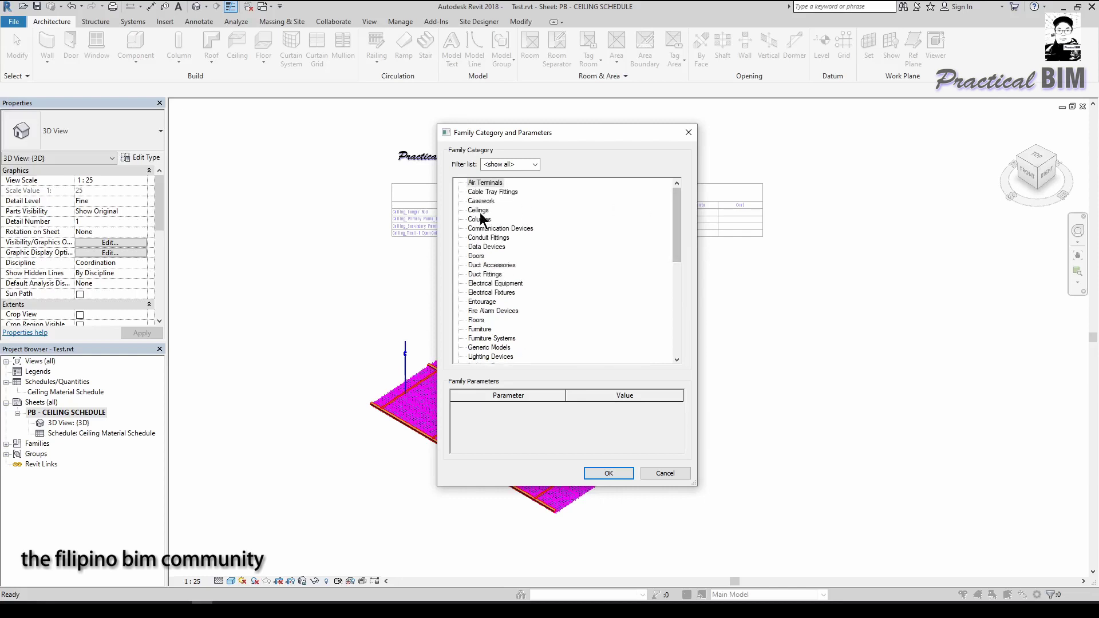
{"action": "left_click_drag", "start_coordinate": [679, 222], "coordinate": [657, 318]}
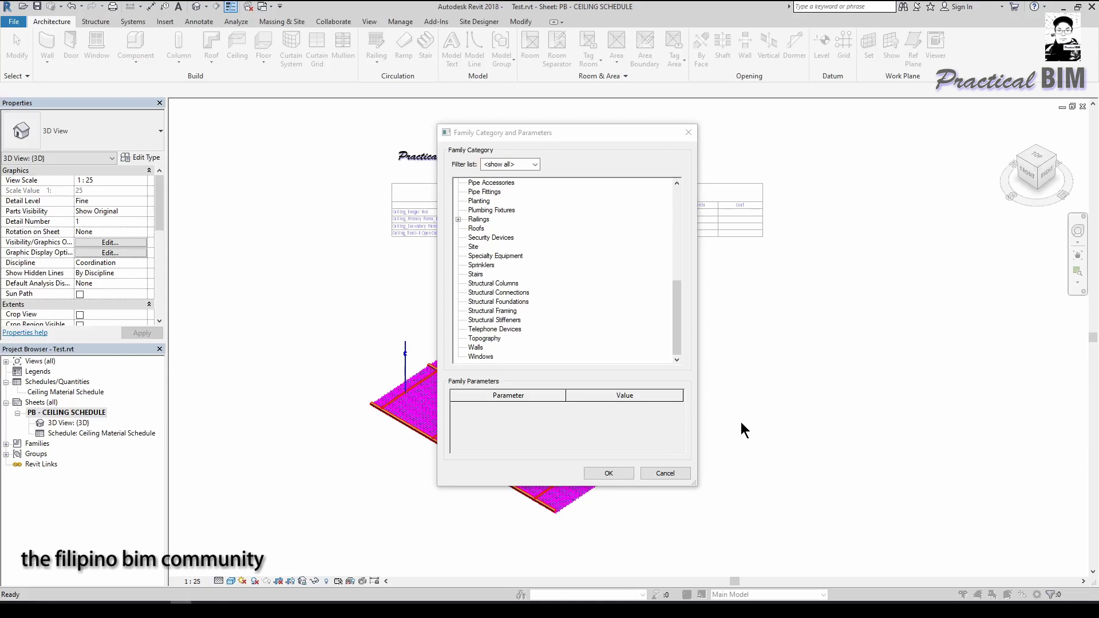
{"action": "left_click", "coordinate": [651, 476]}
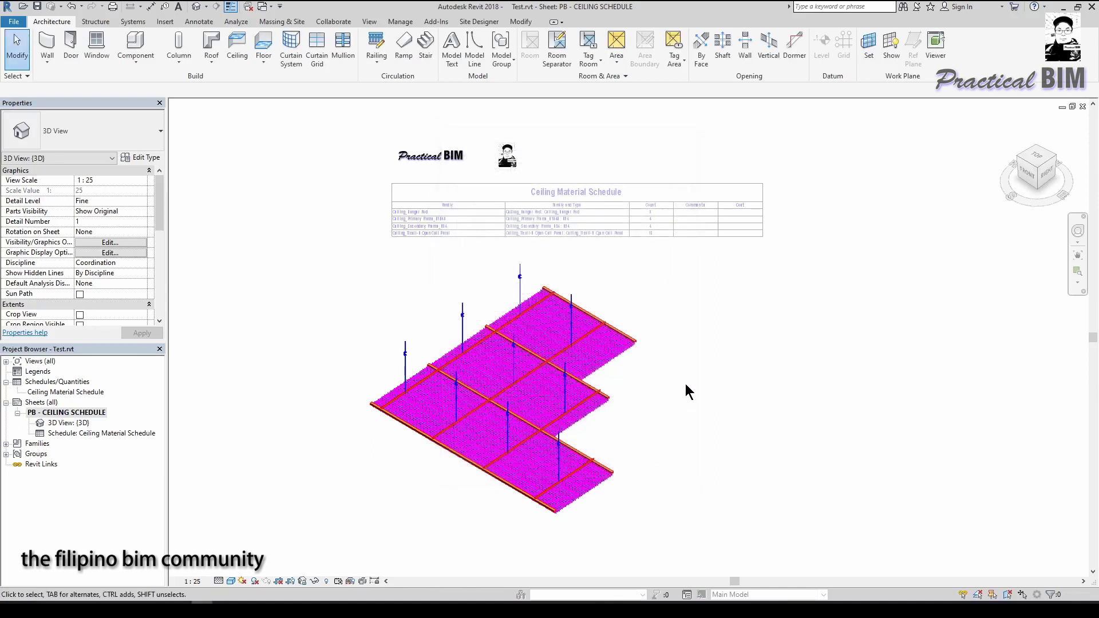
{"action": "double_click", "coordinate": [815, 351]}
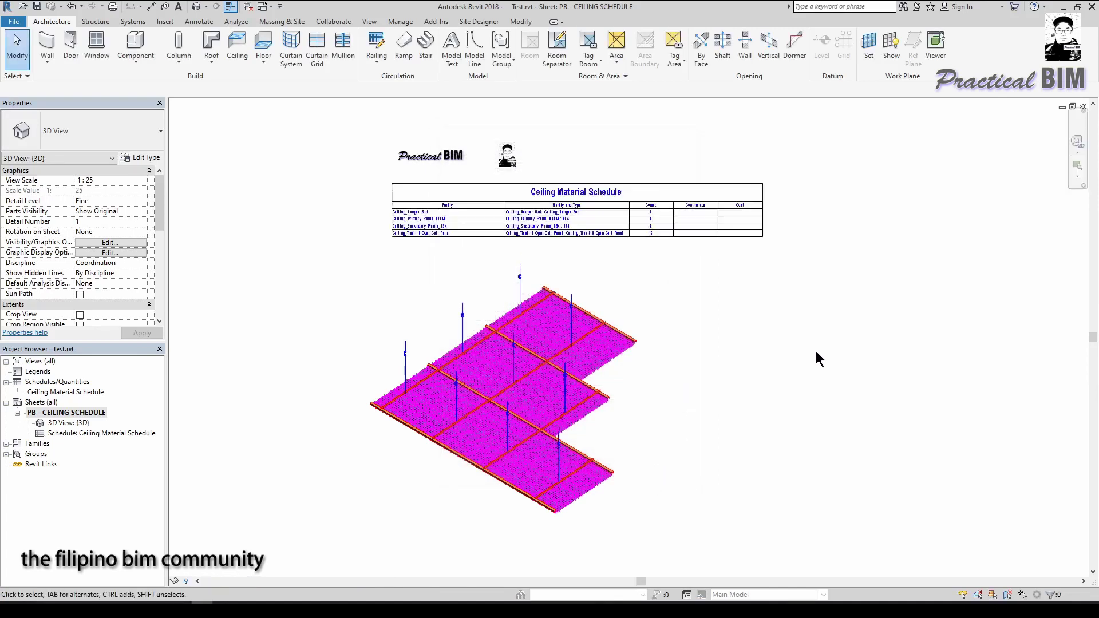
Create a new project from the Construction Template
{"action": "left_click", "coordinate": [17, 24]}
{"action": "mouse_move", "coordinate": [46, 67]}
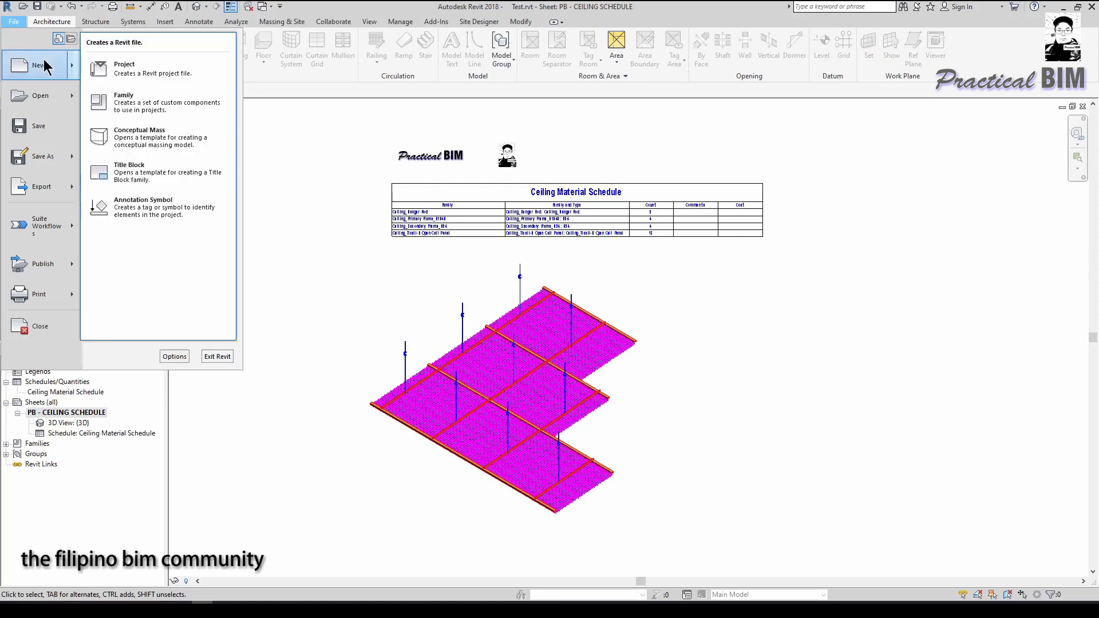
{"action": "left_click", "coordinate": [134, 70]}
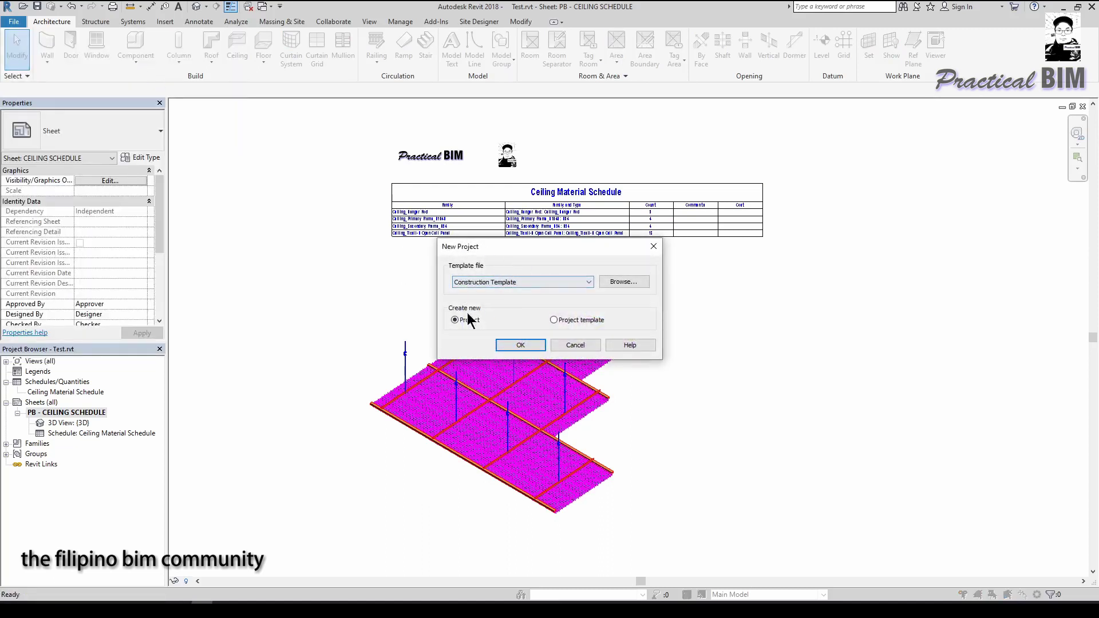
{"action": "left_click", "coordinate": [517, 344]}
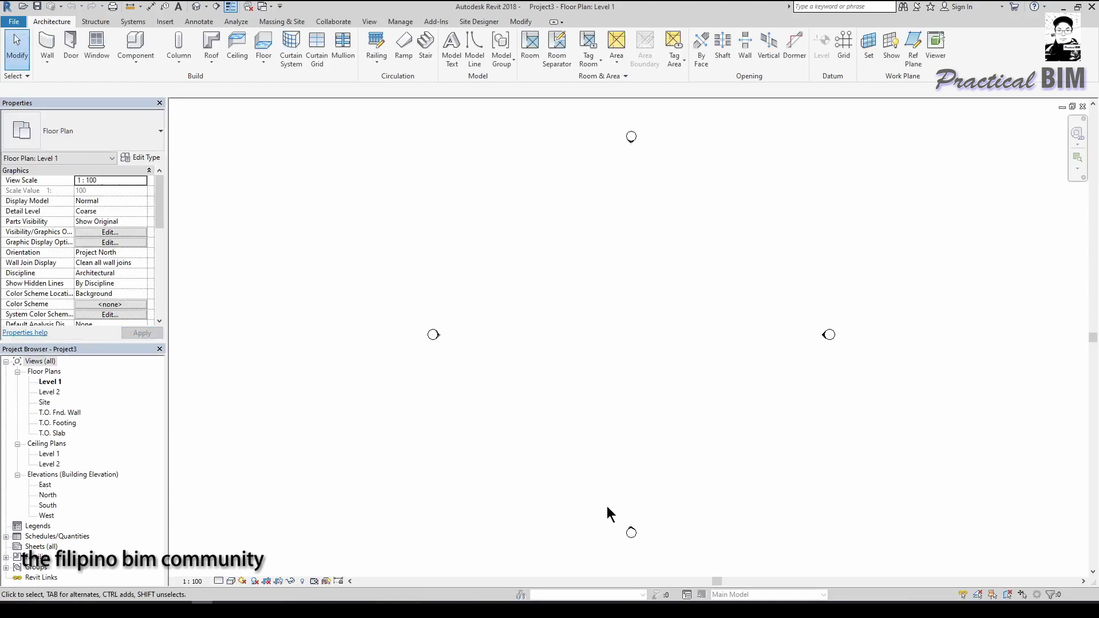
Open the South elevation and delete every level except Level 1, accepting the removal of the associated views
{"action": "left_click", "coordinate": [632, 532]}
{"action": "double_click", "coordinate": [632, 532]}
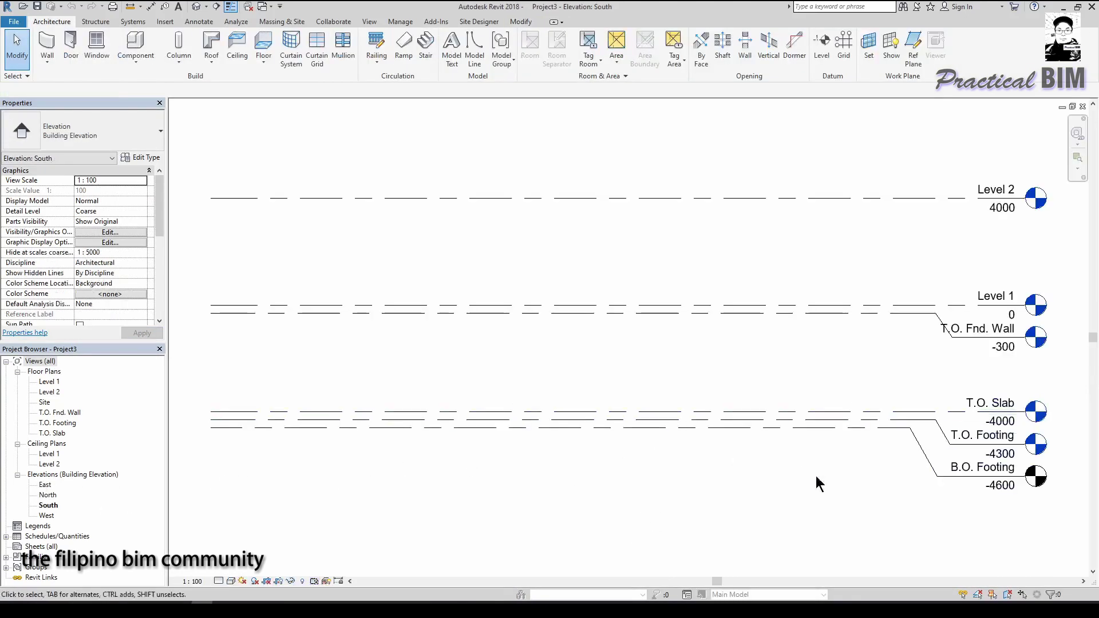
{"action": "mouse_move", "coordinate": [1009, 514]}
{"action": "left_mouse_down"}
{"action": "mouse_move", "coordinate": [923, 407]}
{"action": "mouse_move", "coordinate": [893, 325]}
{"action": "left_mouse_up"}
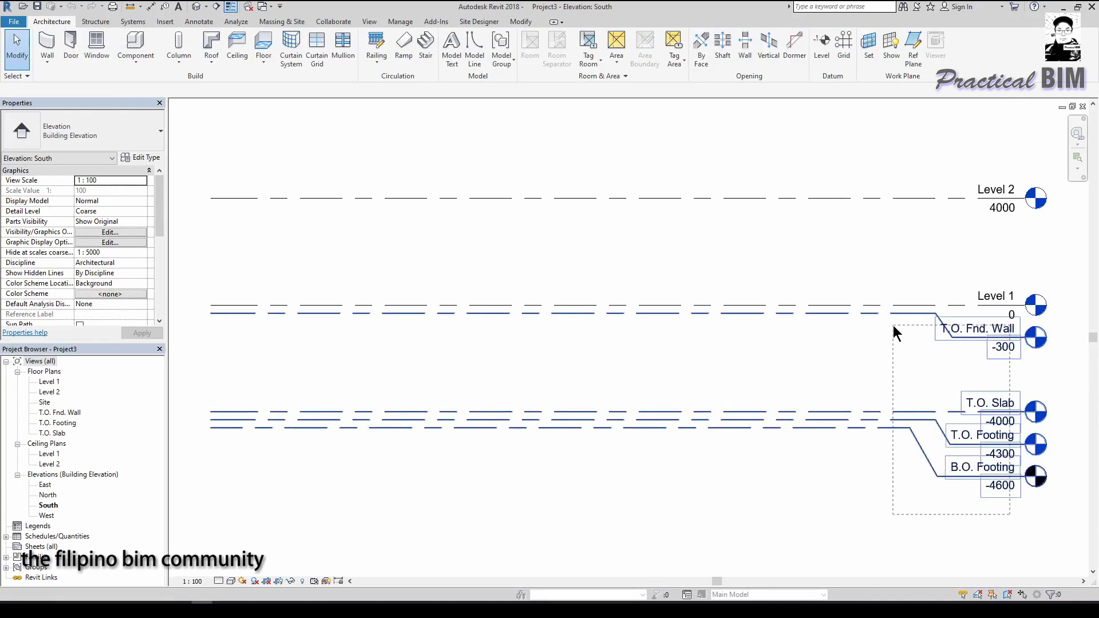
{"action": "key", "text": "Delete"}
{"action": "left_click", "coordinate": [590, 344]}
{"action": "left_click_drag", "start_coordinate": [898, 235], "coordinate": [773, 166]}
{"action": "key", "text": "Delete"}
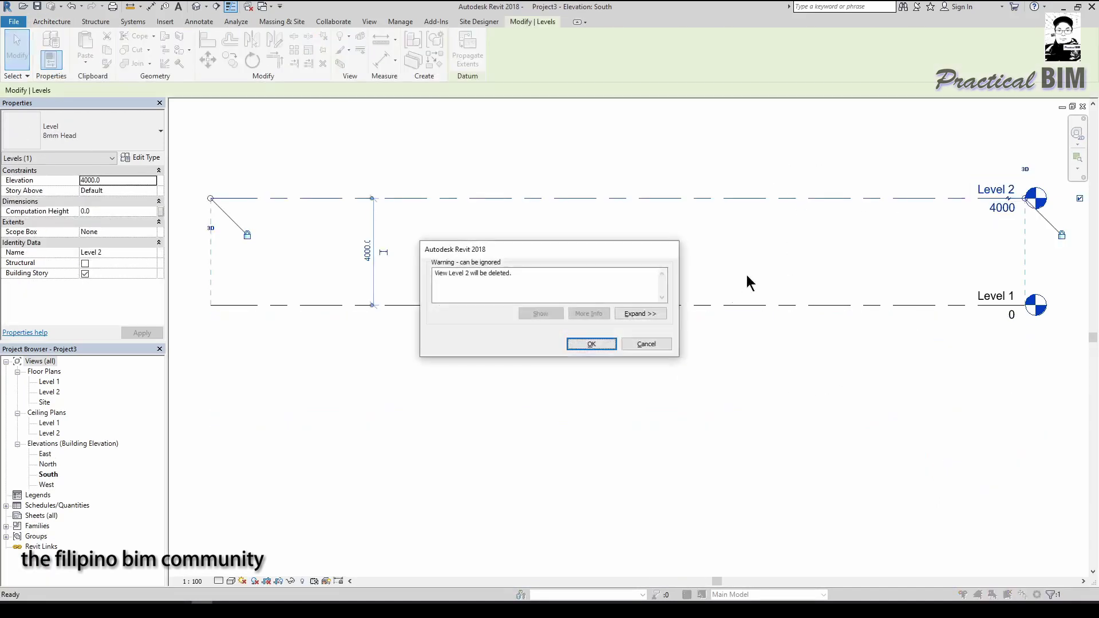
{"action": "left_click", "coordinate": [592, 341]}
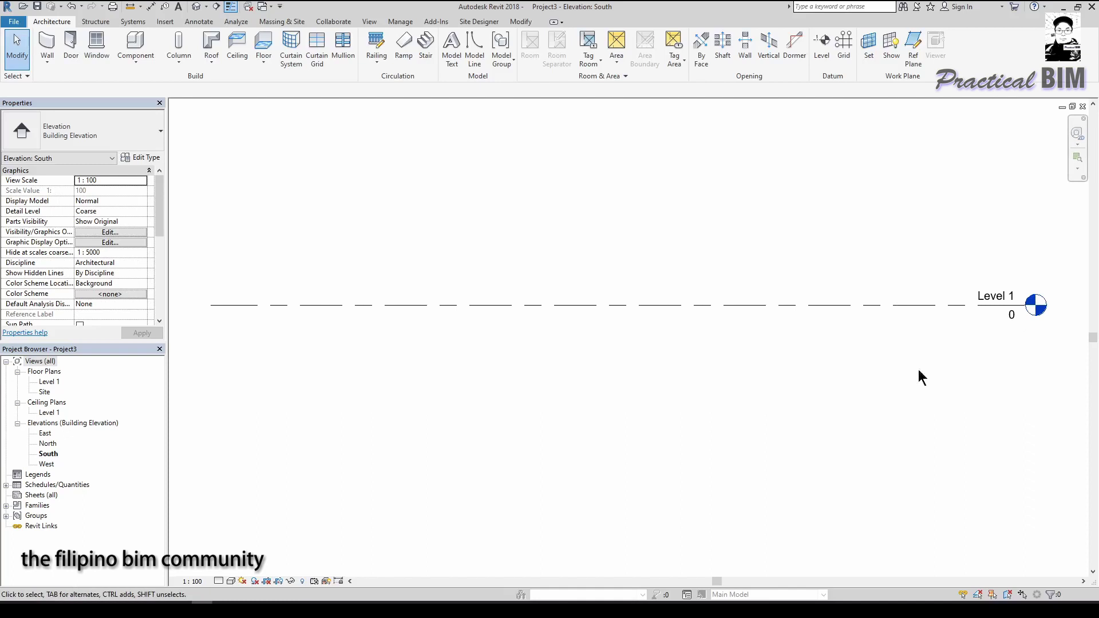
Delete the Site floor plan and the Level 1 ceiling plan from the project
{"action": "left_click", "coordinate": [45, 392]}
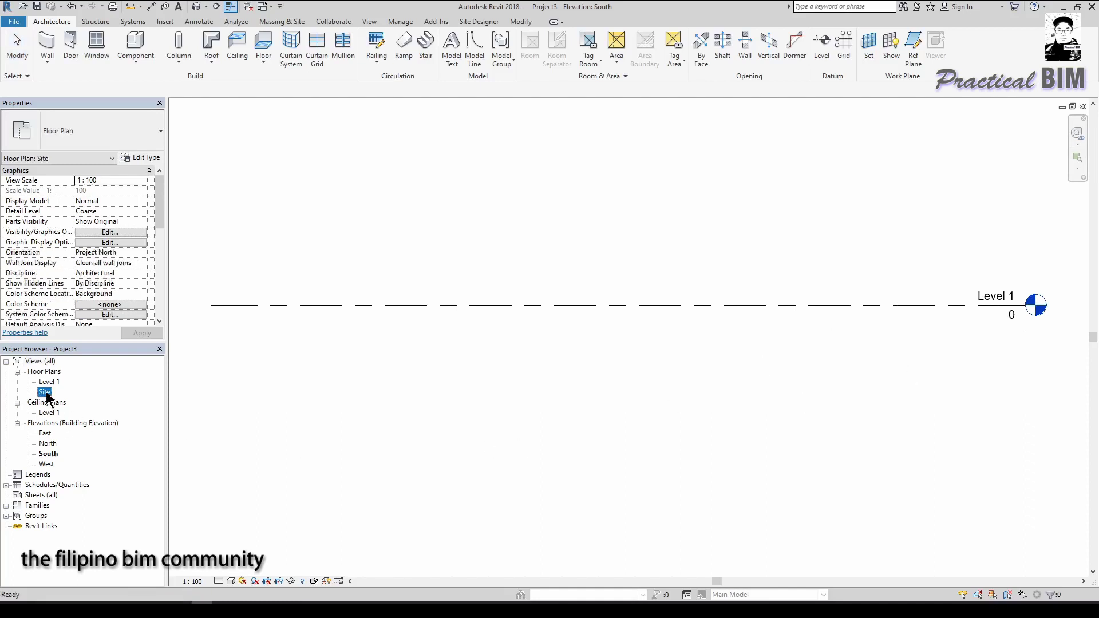
{"action": "right_click", "coordinate": [45, 391]}
{"action": "left_click", "coordinate": [98, 296]}
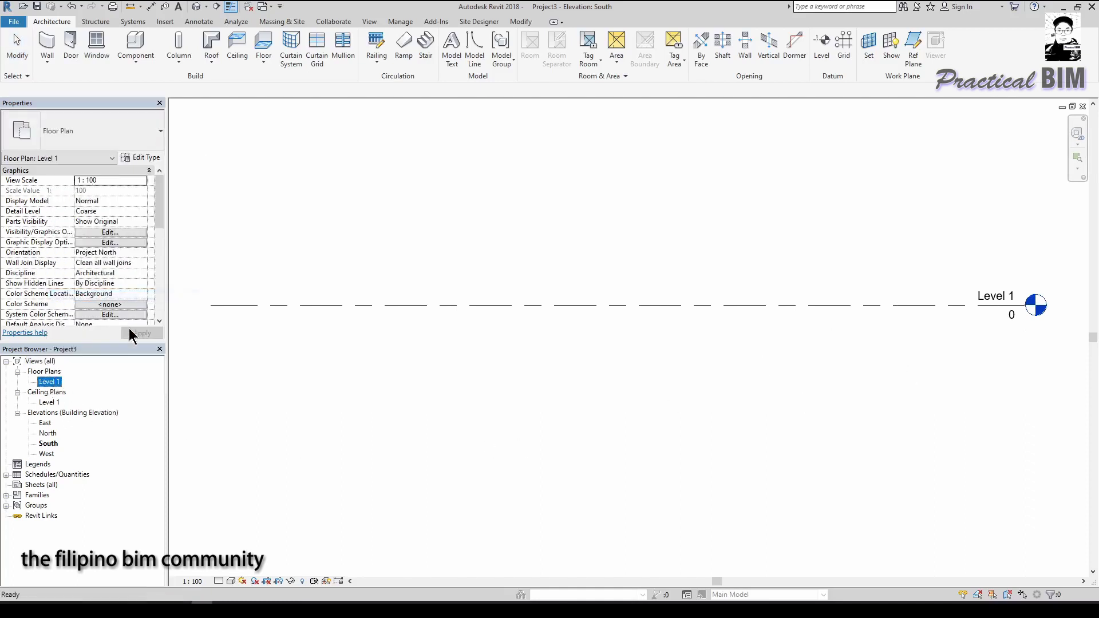
{"action": "left_click", "coordinate": [51, 403]}
{"action": "right_click", "coordinate": [51, 403]}
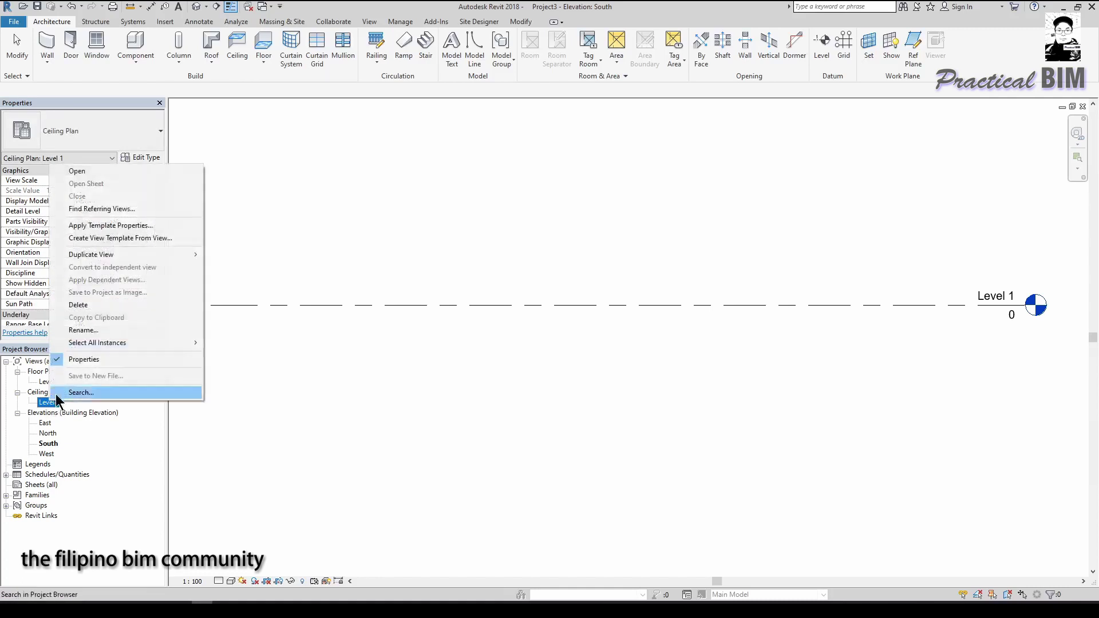
{"action": "left_click", "coordinate": [87, 309]}
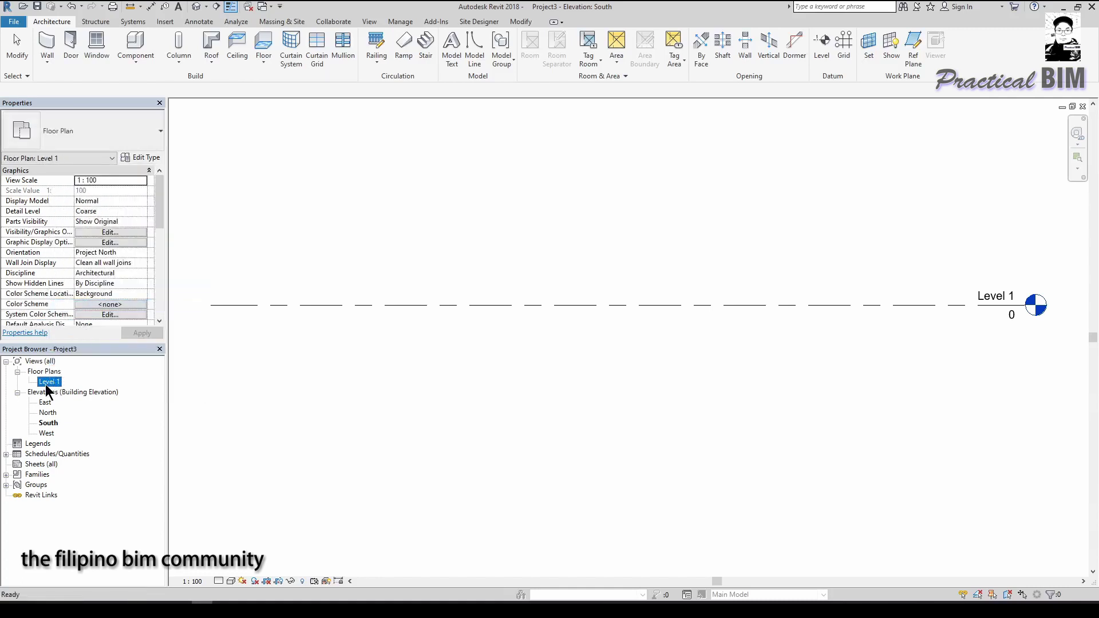
Open the Level 1 floor plan and turn on visibility of the Site category and its Project Base Point subcategory
{"action": "double_click", "coordinate": [46, 381]}
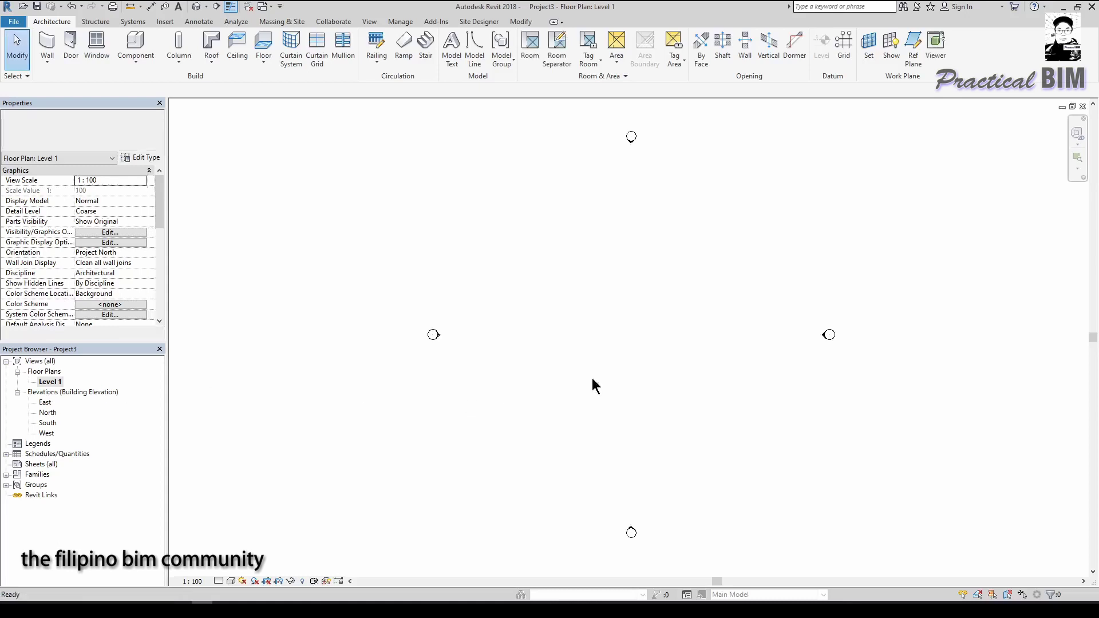
{"action": "key", "text": "v"}
{"action": "key", "text": "v"}
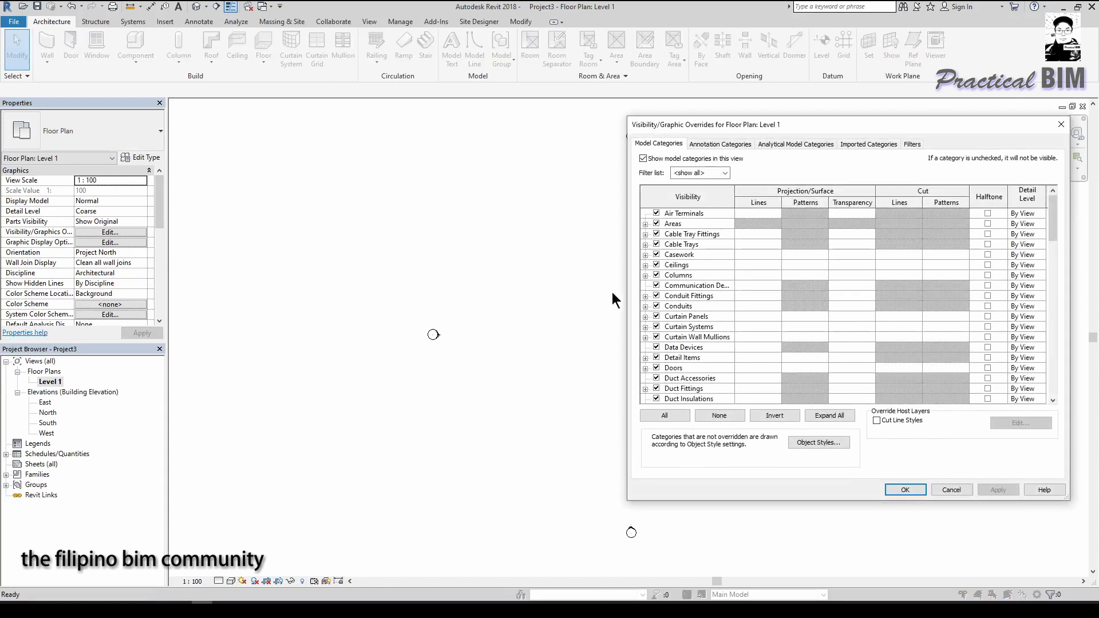
{"action": "scroll", "coordinate": [679, 350], "scroll_direction": "down", "scroll_amount": 12}
{"action": "left_click", "coordinate": [679, 350]}
{"action": "scroll", "coordinate": [679, 350], "scroll_direction": "down", "scroll_amount": 2}
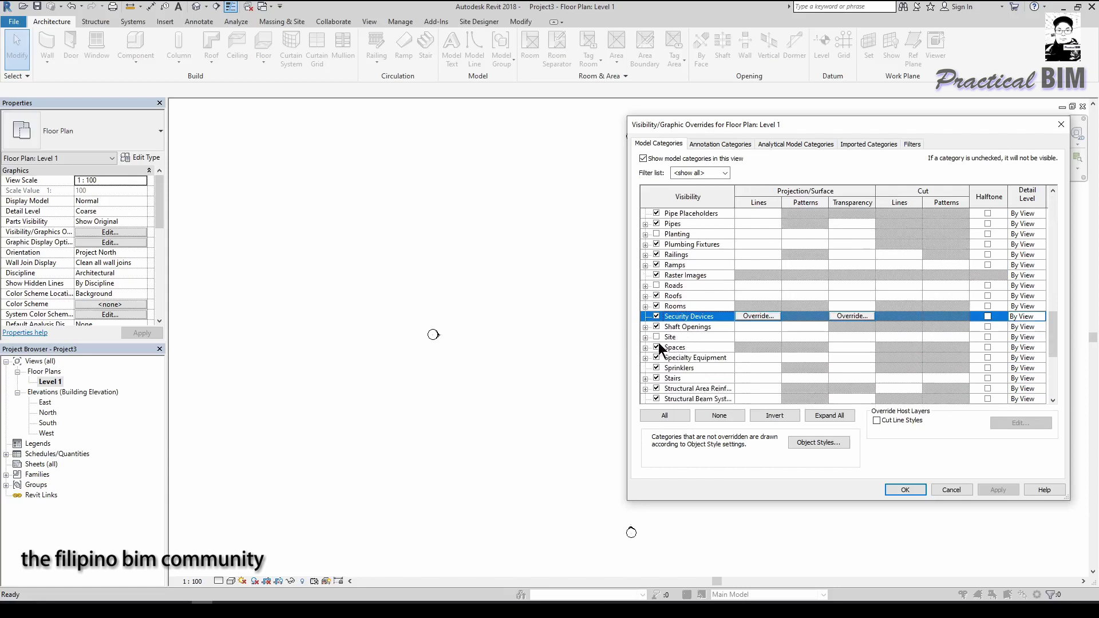
{"action": "left_click", "coordinate": [645, 338]}
{"action": "left_click", "coordinate": [657, 326]}
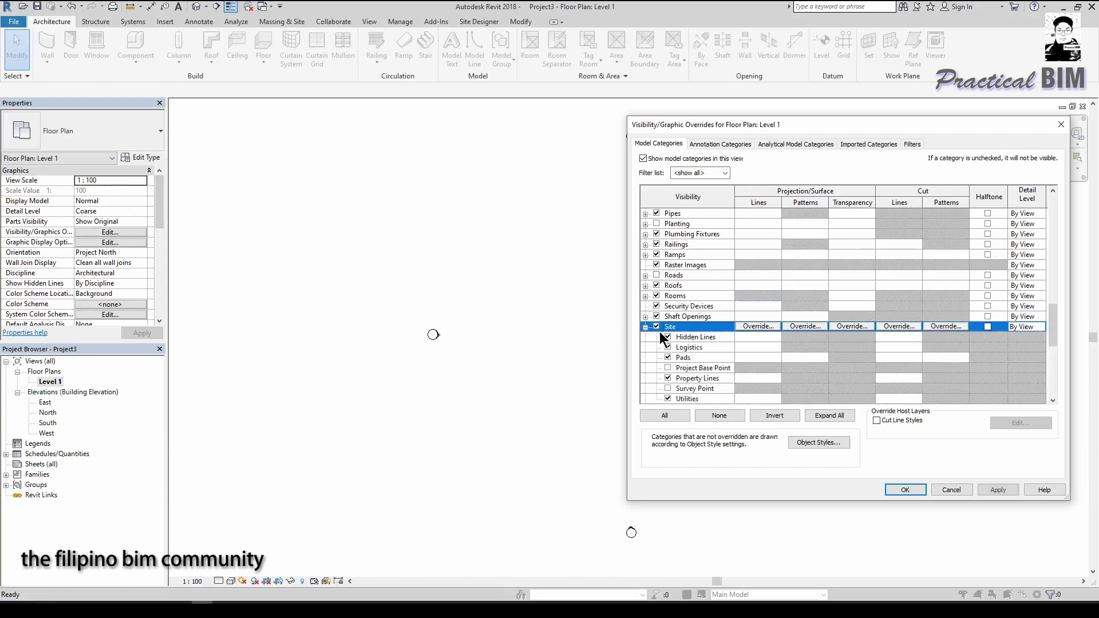
{"action": "left_click", "coordinate": [668, 367]}
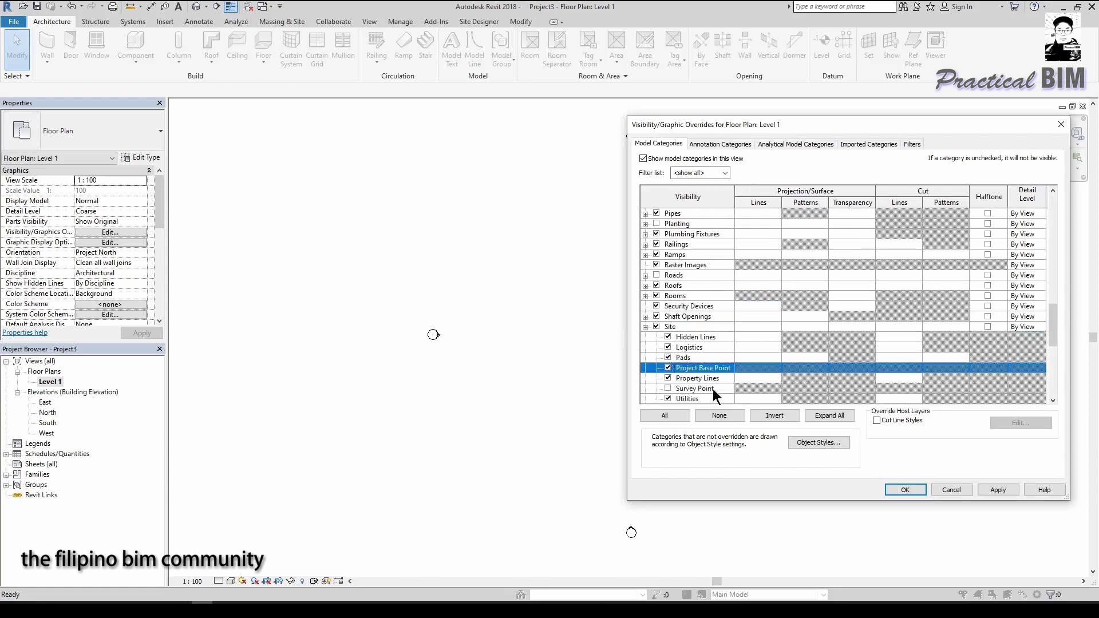
{"action": "left_click", "coordinate": [904, 489]}
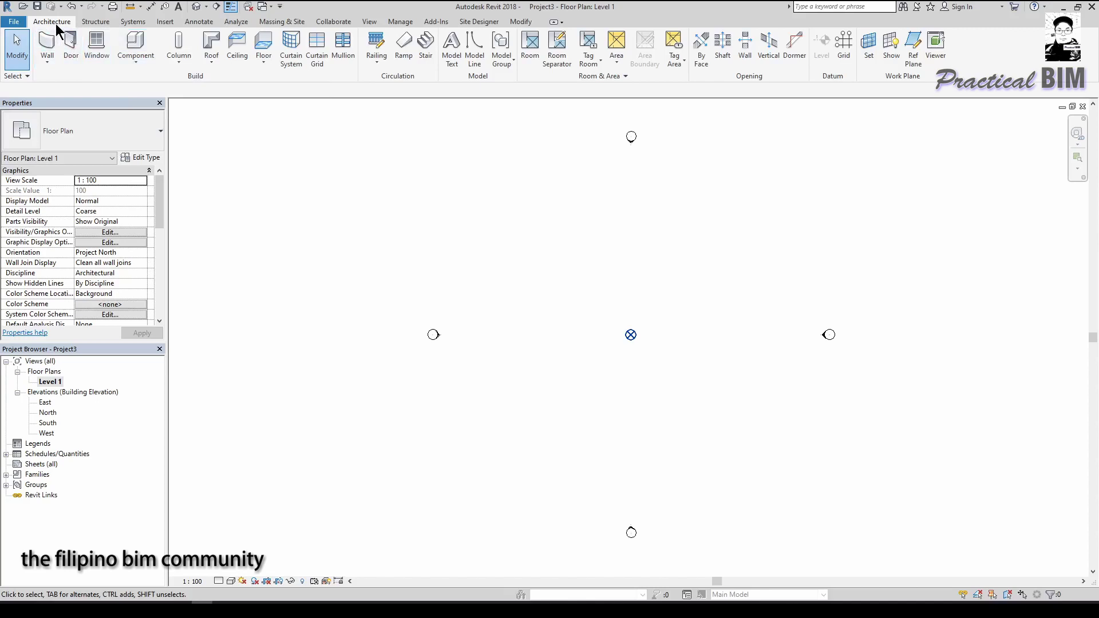
Start a Model In-Place component in the Ceilings family category
{"action": "left_click", "coordinate": [132, 60]}
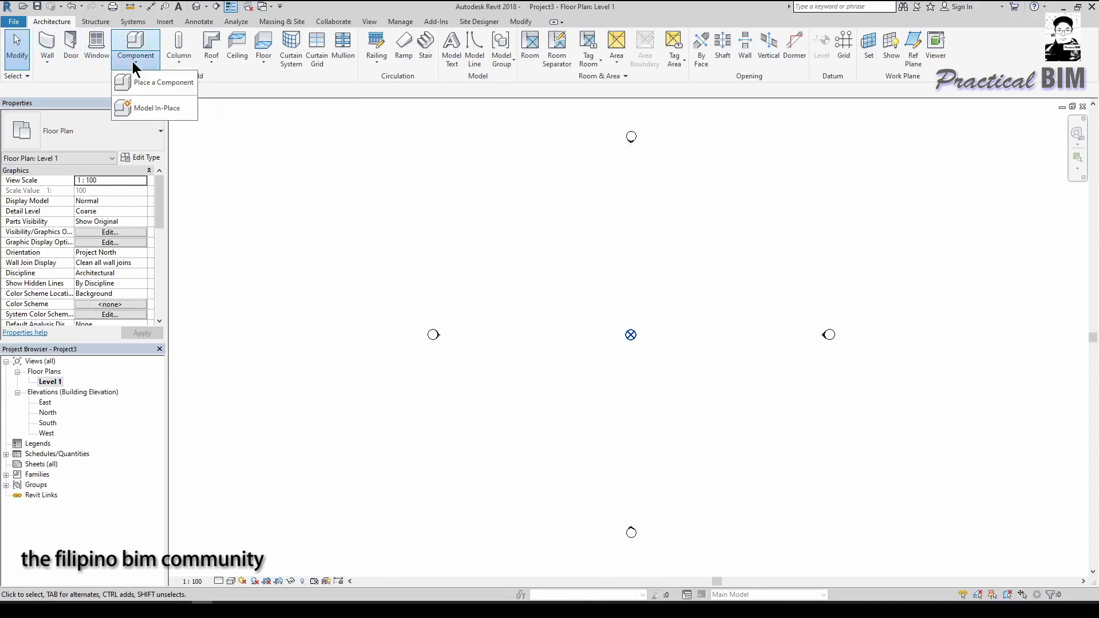
{"action": "left_click", "coordinate": [158, 109]}
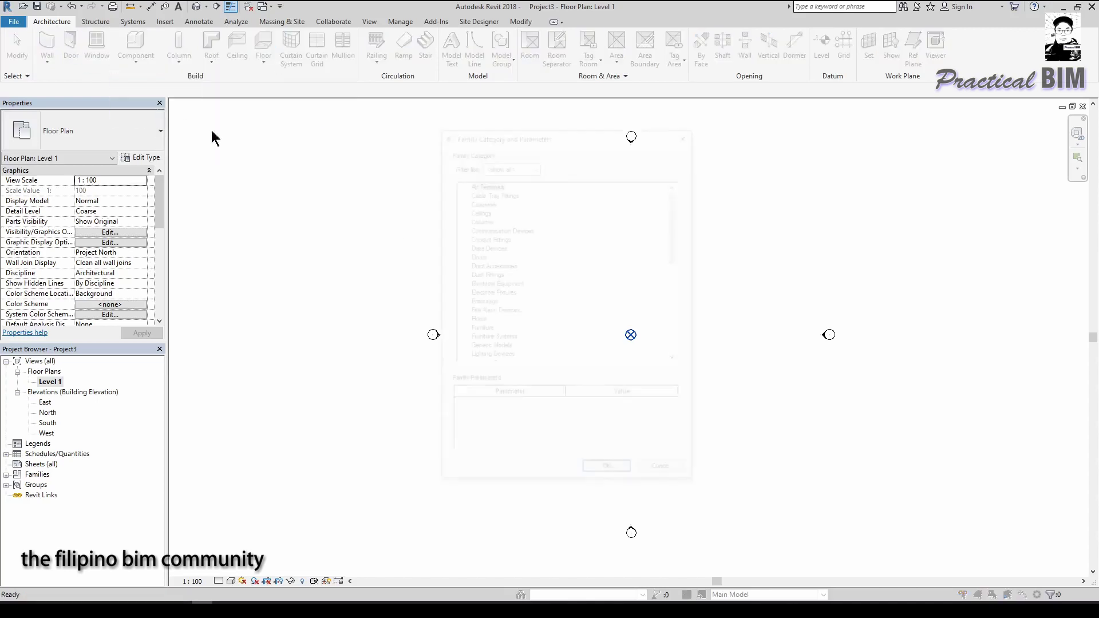
{"action": "left_click", "coordinate": [479, 211]}
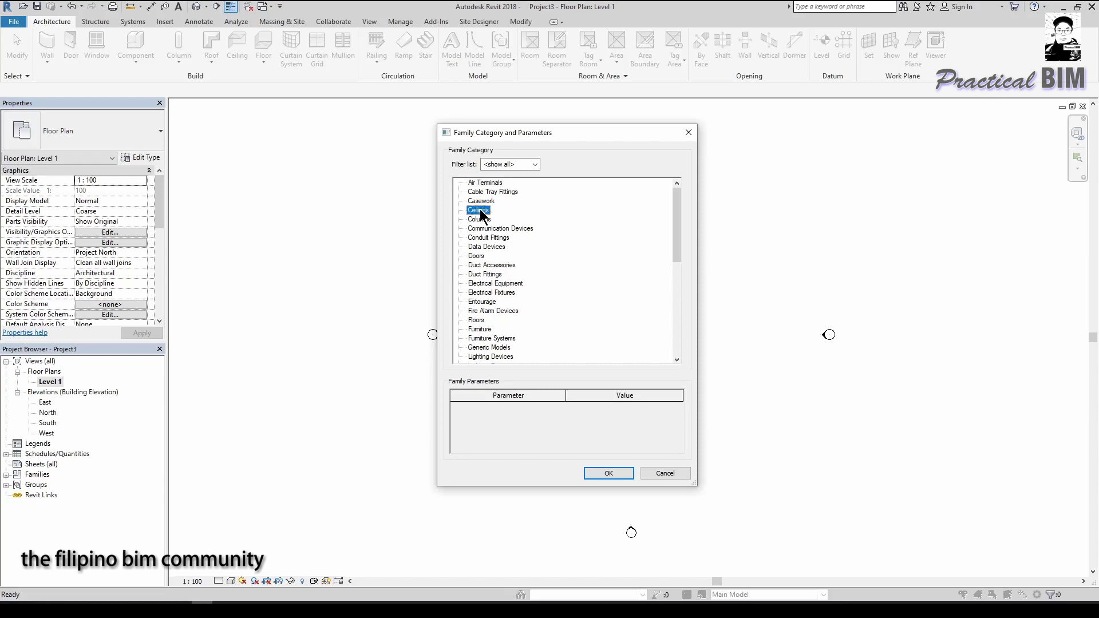
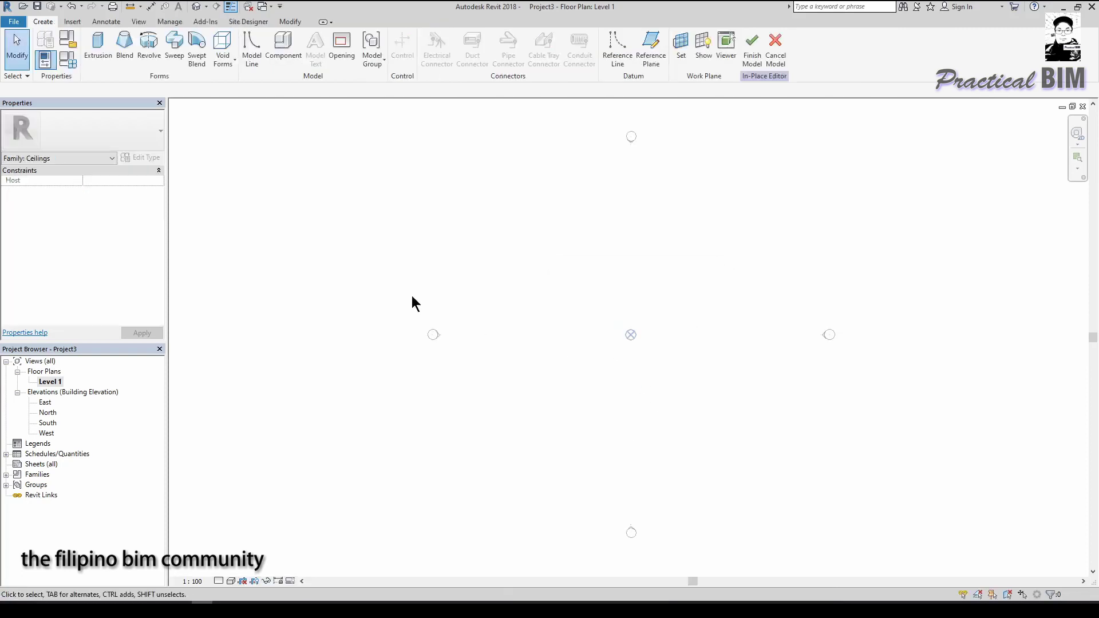
Create a 250 mm deep extrusion from a circle of about 500 mm radius centred on the project base point
{"action": "left_click", "coordinate": [105, 59]}
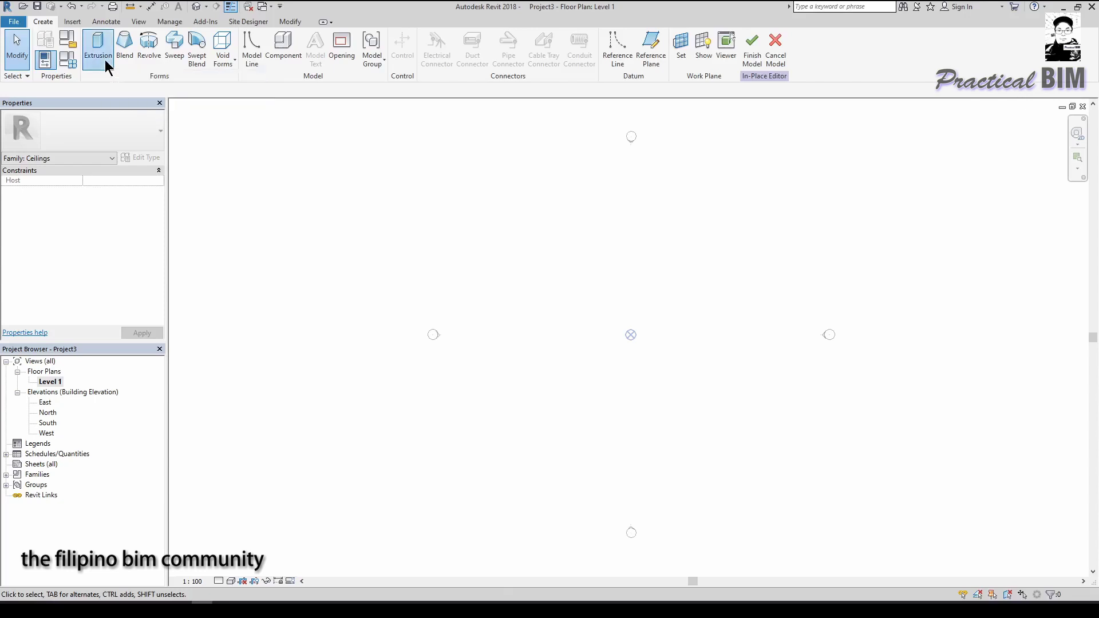
{"action": "left_click", "coordinate": [467, 38]}
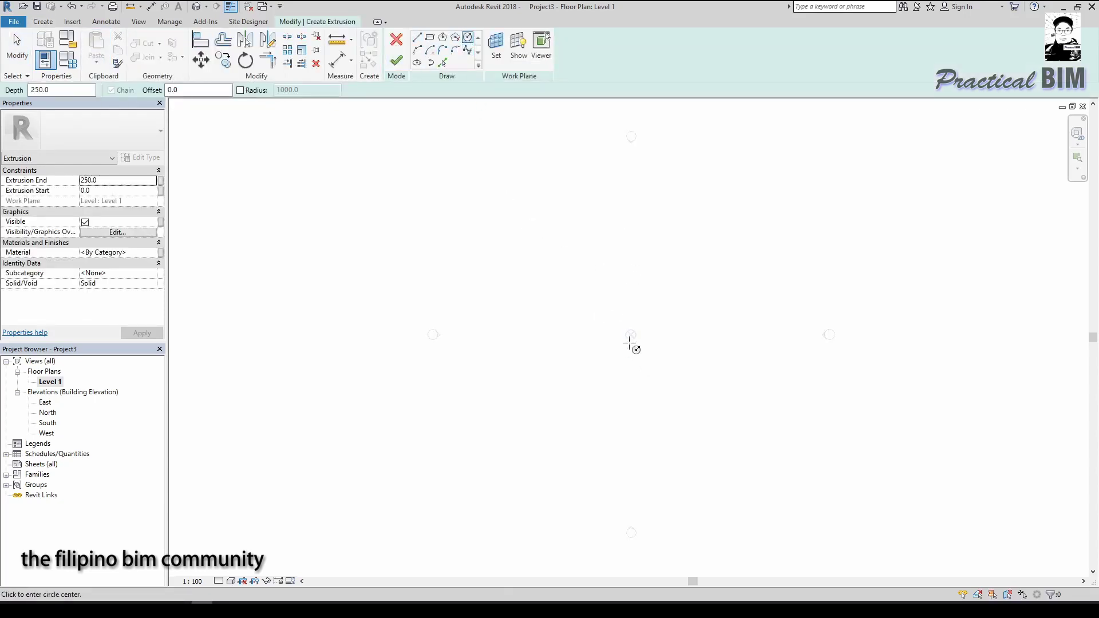
{"action": "scroll", "coordinate": [652, 343], "scroll_direction": "up", "scroll_amount": 2}
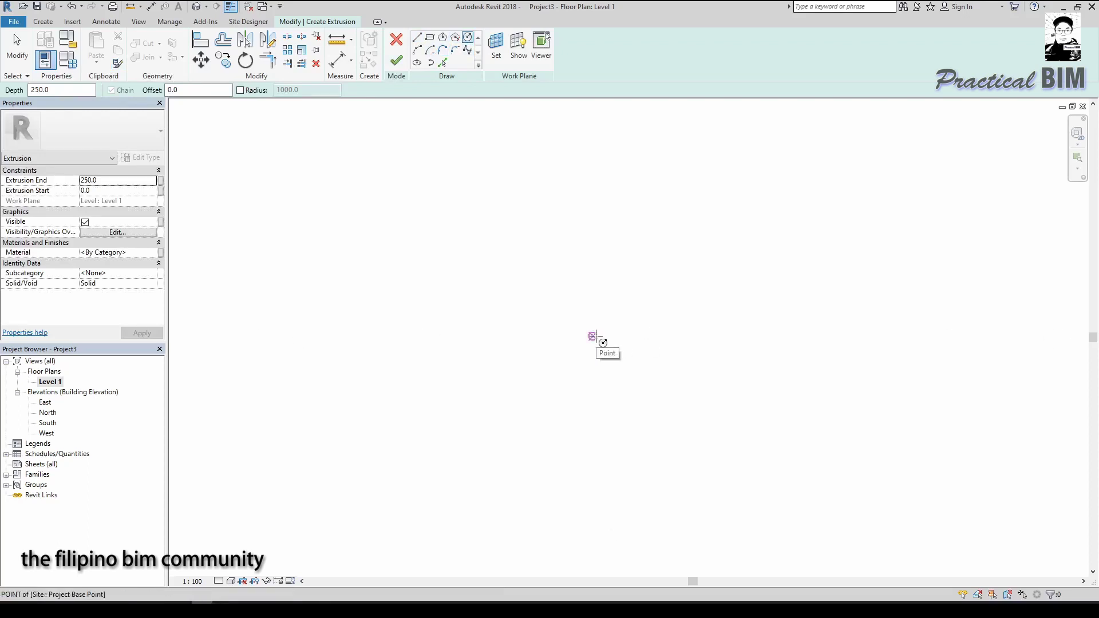
{"action": "left_click", "coordinate": [593, 336]}
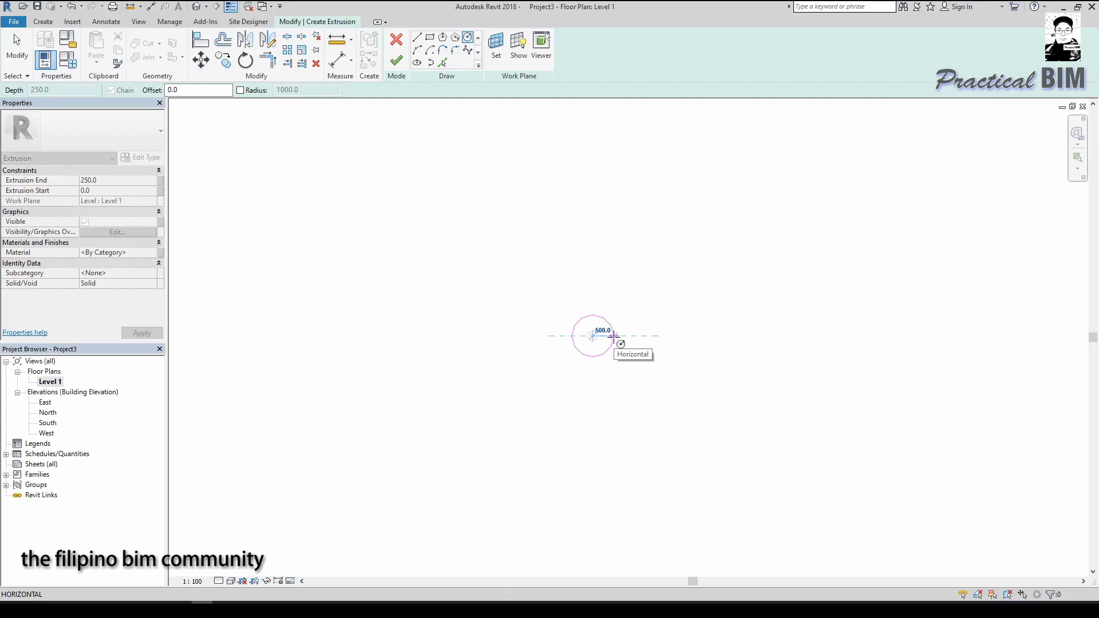
{"action": "left_click", "coordinate": [614, 337]}
{"action": "key", "text": "Escape"}
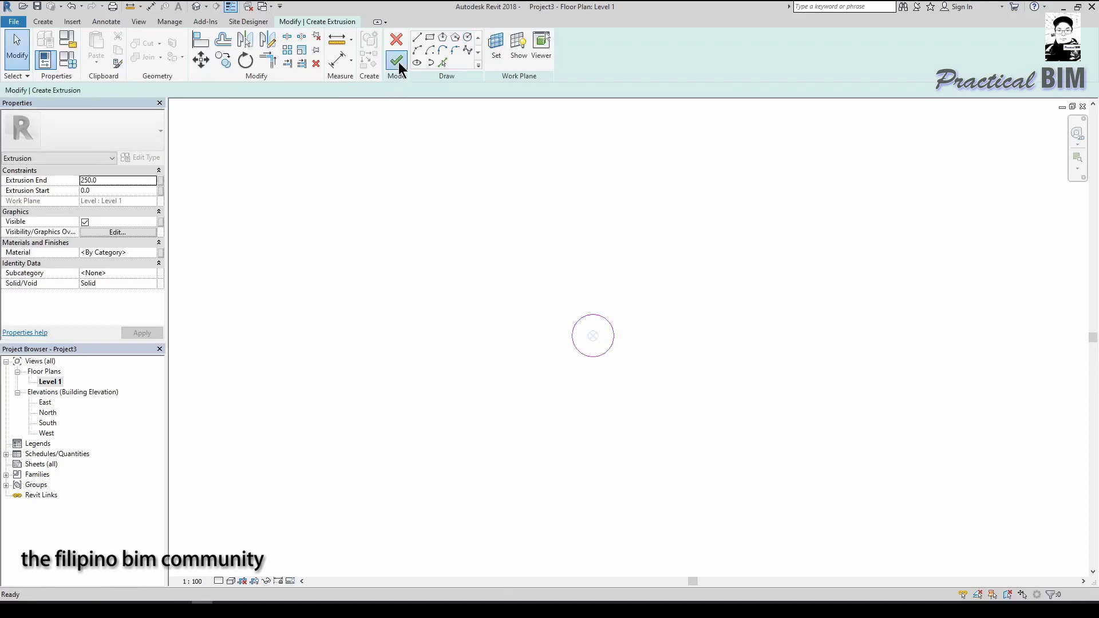
{"action": "left_click", "coordinate": [397, 61]}
{"action": "left_click", "coordinate": [566, 308]}
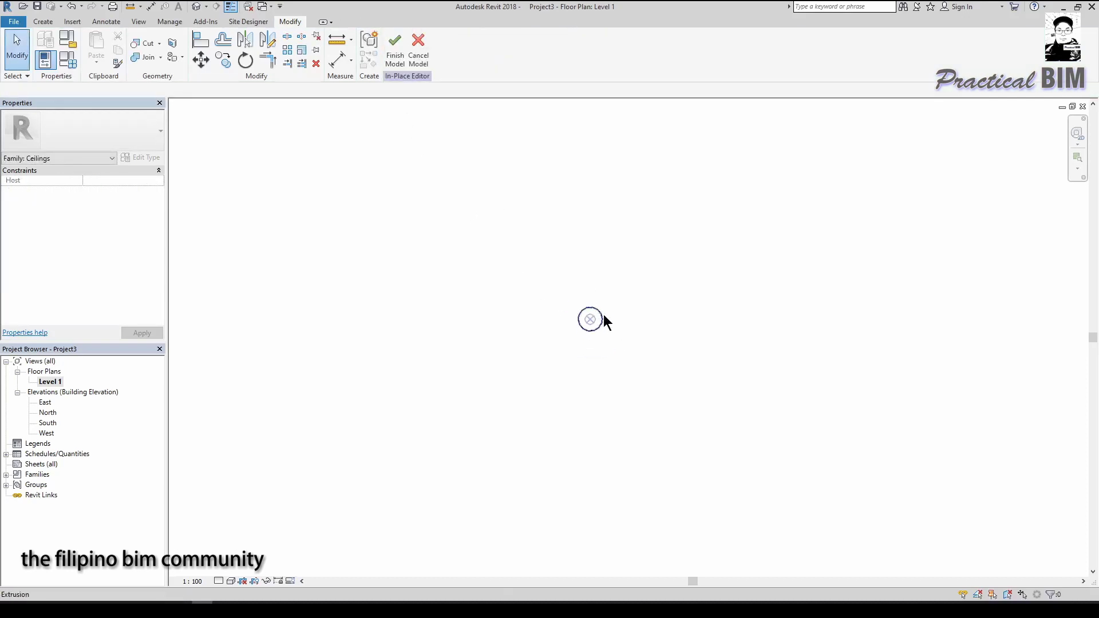
Select the circular extrusion and create a model group from it with the default name
{"action": "left_click", "coordinate": [603, 321]}
{"action": "left_click", "coordinate": [533, 279]}
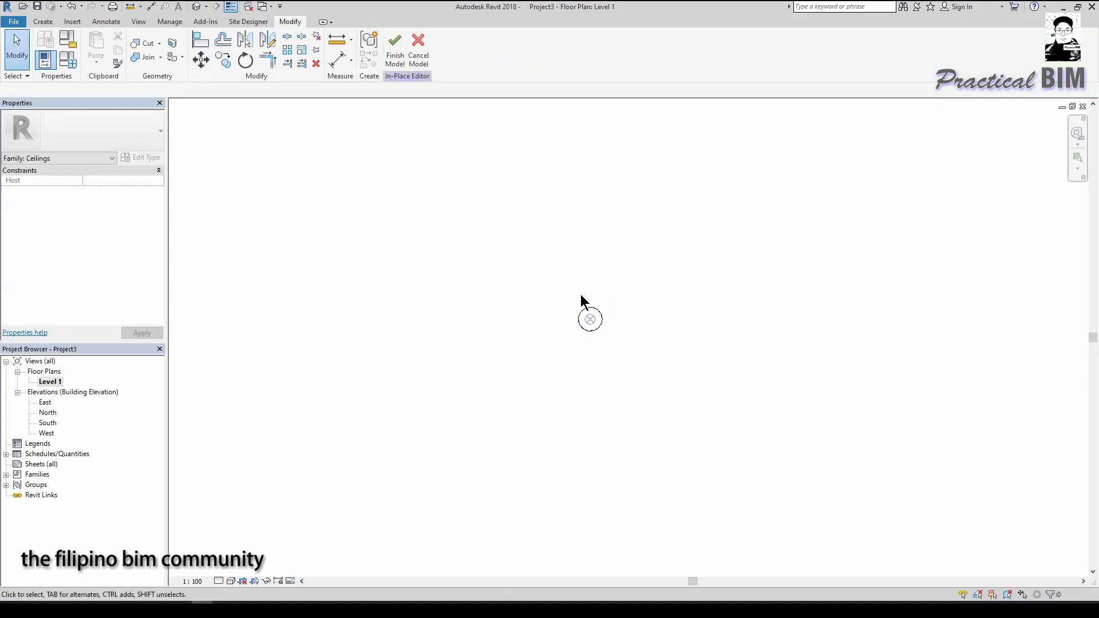
{"action": "left_click", "coordinate": [603, 317]}
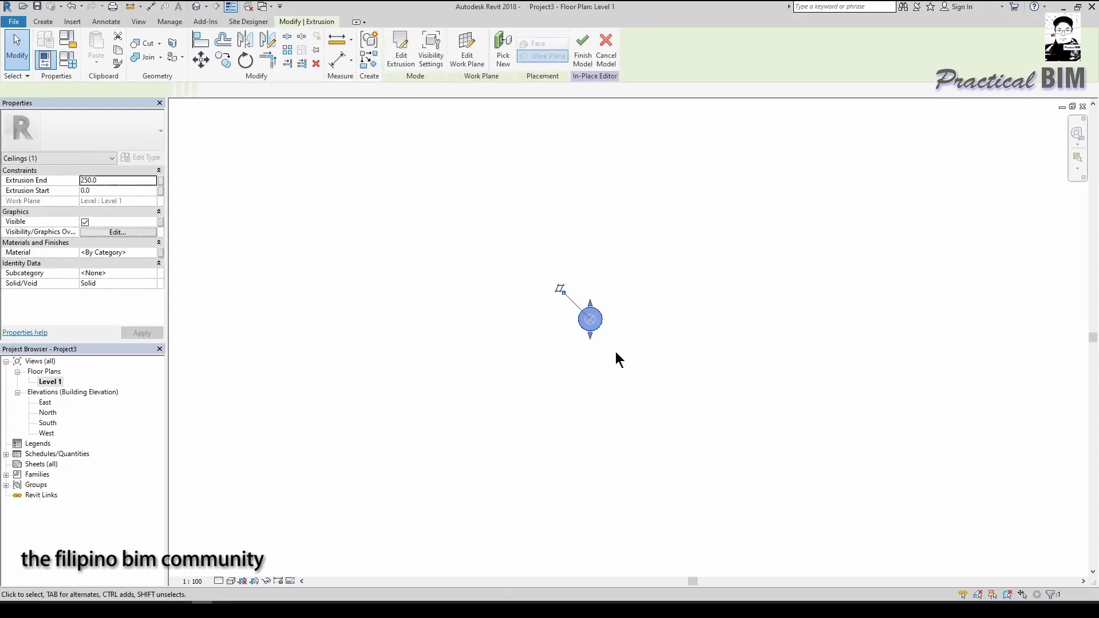
{"action": "left_click", "coordinate": [528, 252]}
{"action": "left_click", "coordinate": [591, 315]}
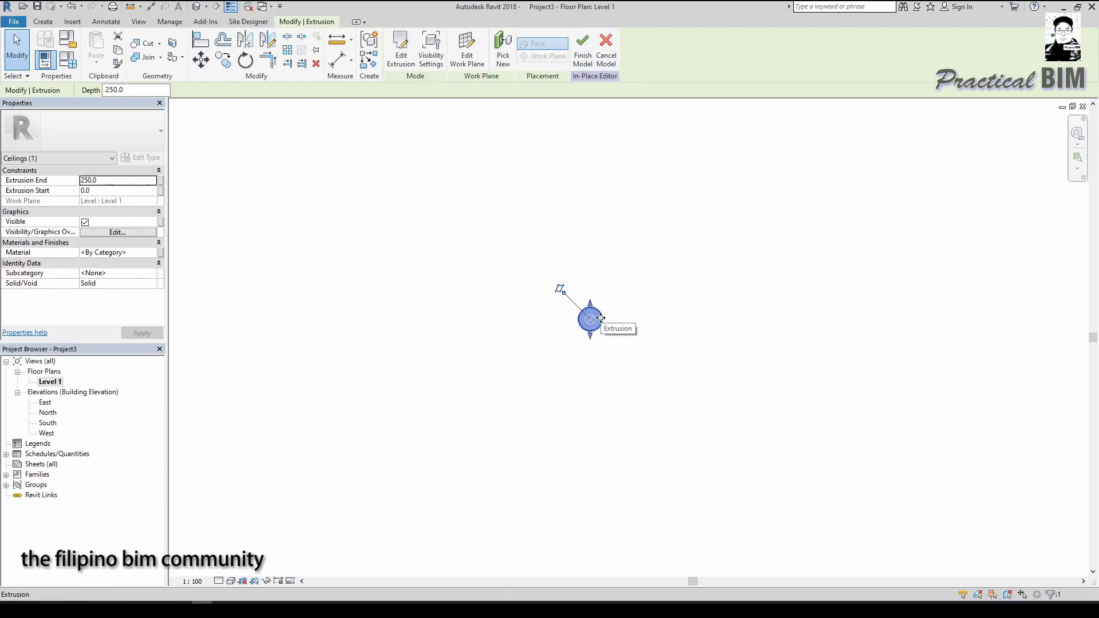
{"action": "left_click", "coordinate": [375, 44]}
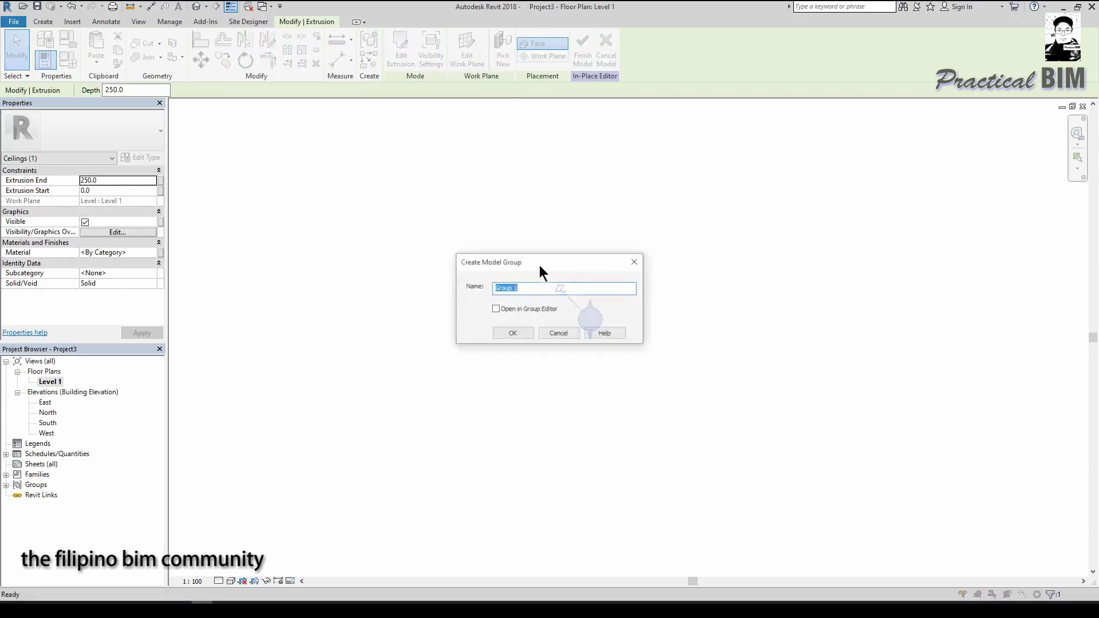
{"action": "left_click", "coordinate": [521, 333]}
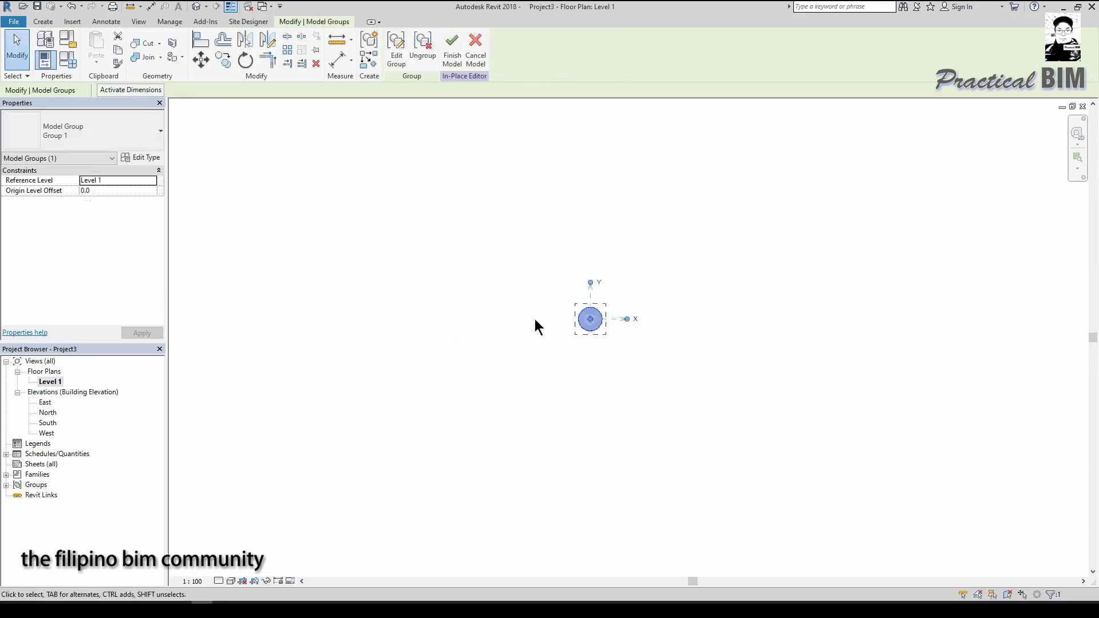
{"action": "left_click", "coordinate": [393, 407]}
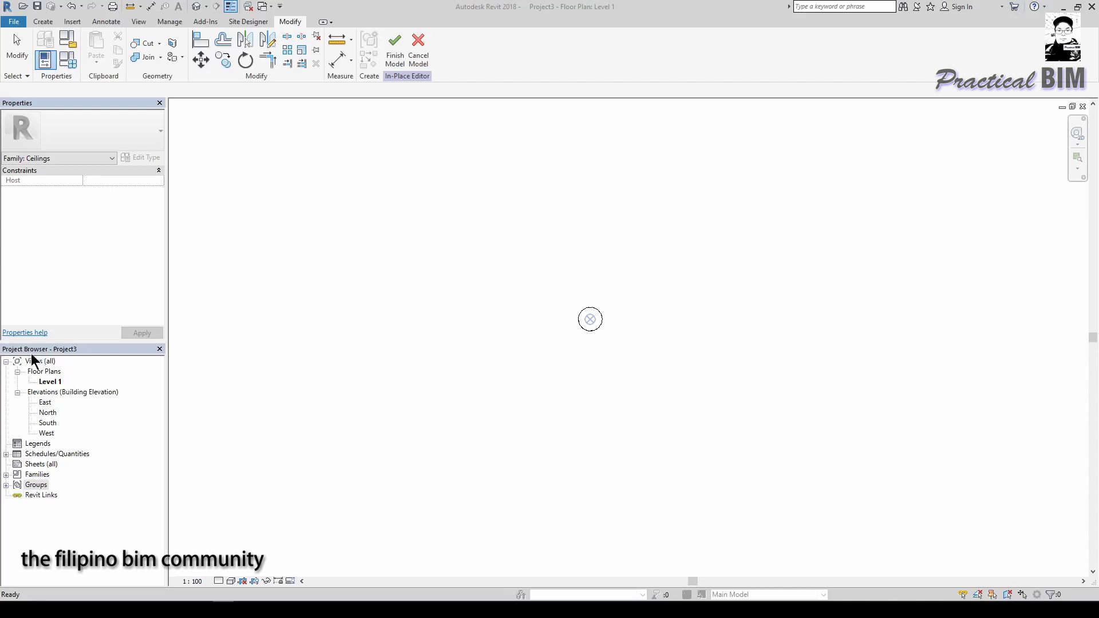
Save the Group 1 model group as the family file Ceiling Family Template in the desktop folder Revit Family Templates
{"action": "left_click", "coordinate": [6, 485]}
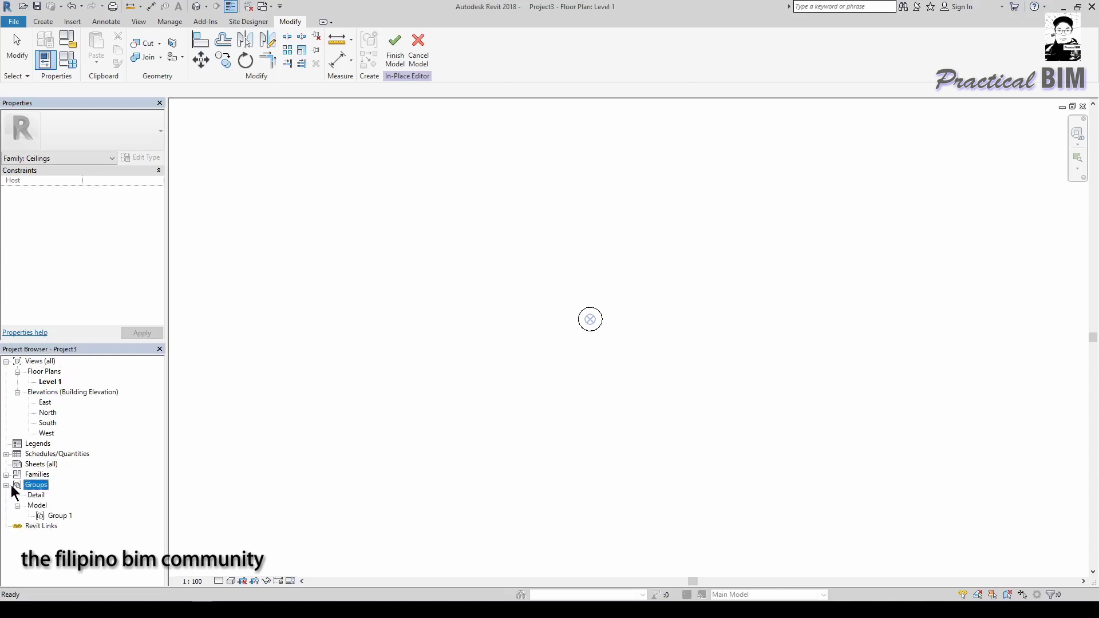
{"action": "left_click", "coordinate": [58, 516]}
{"action": "right_click", "coordinate": [52, 516]}
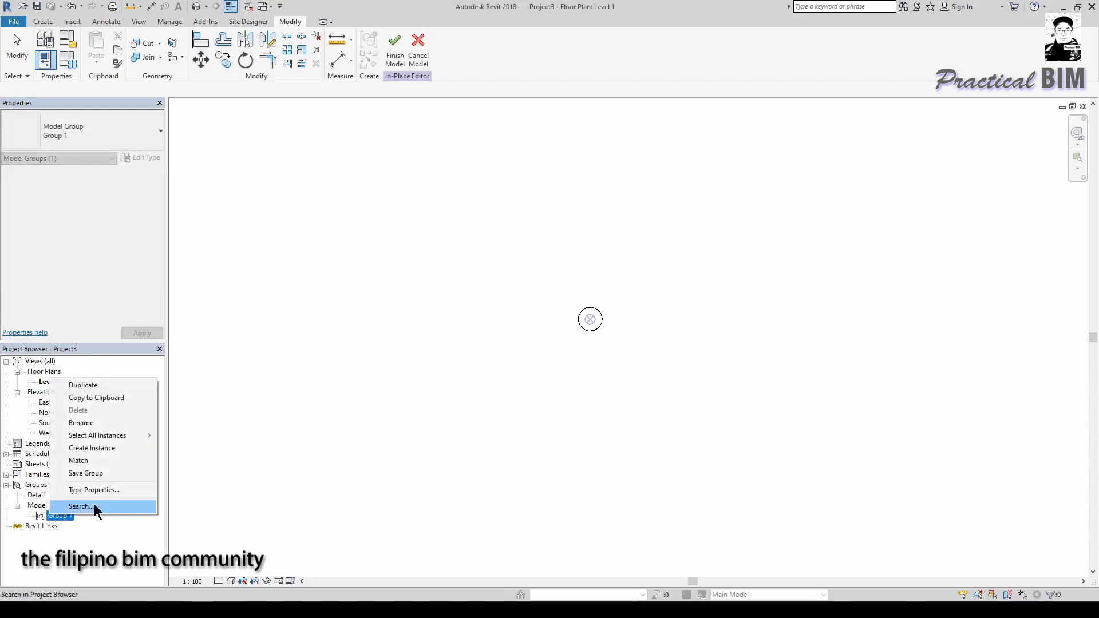
{"action": "left_click", "coordinate": [108, 472]}
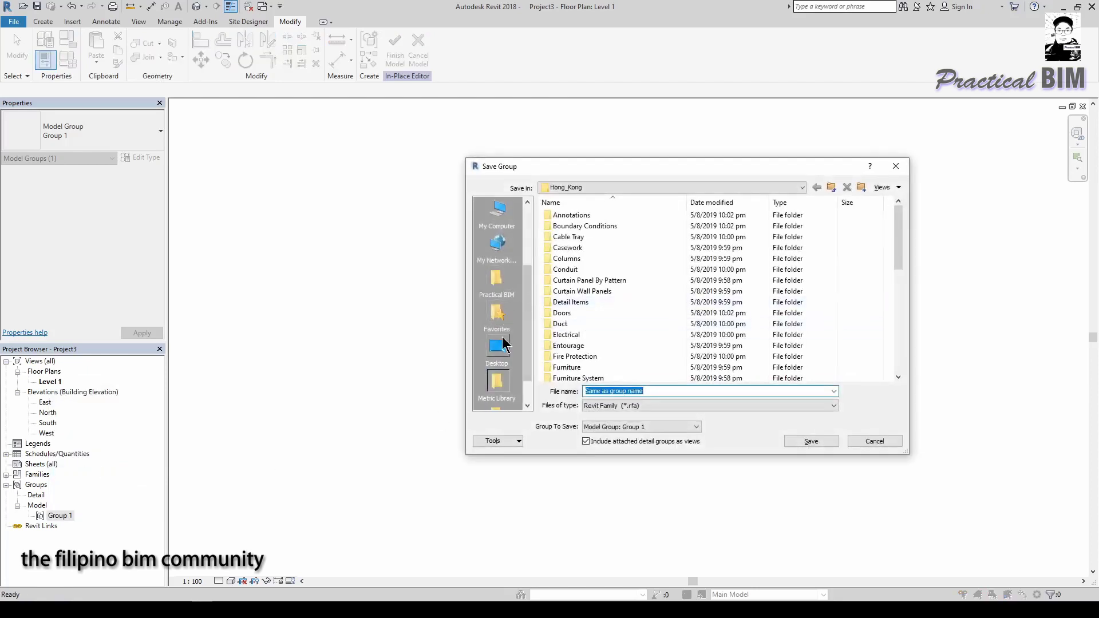
{"action": "left_click", "coordinate": [497, 348]}
{"action": "double_click", "coordinate": [602, 274]}
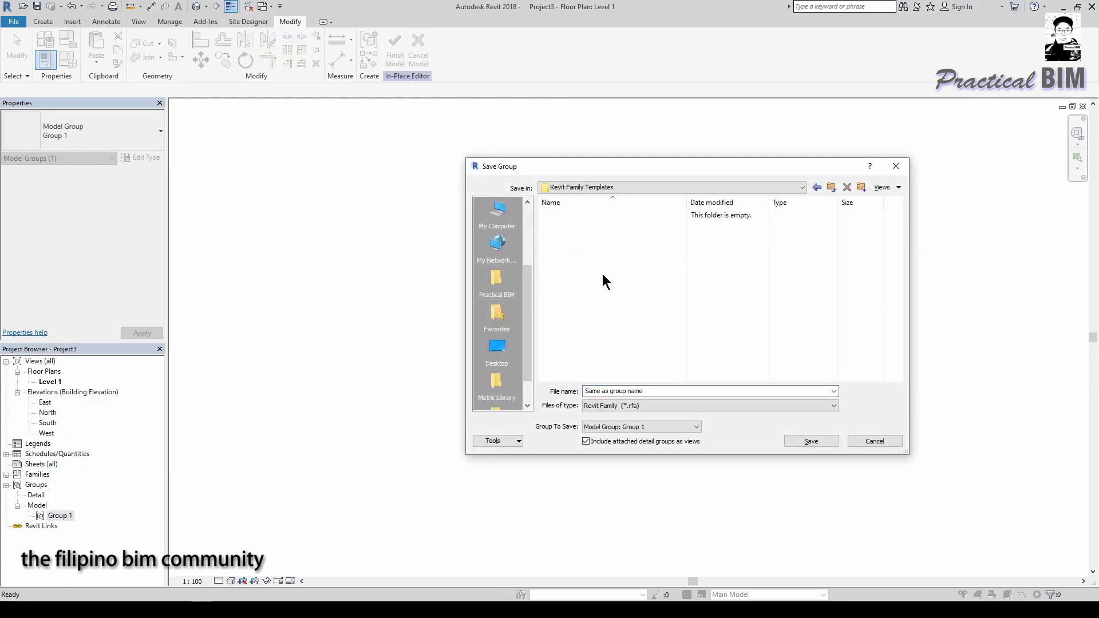
{"action": "left_click_drag", "start_coordinate": [623, 165], "coordinate": [280, 171]}
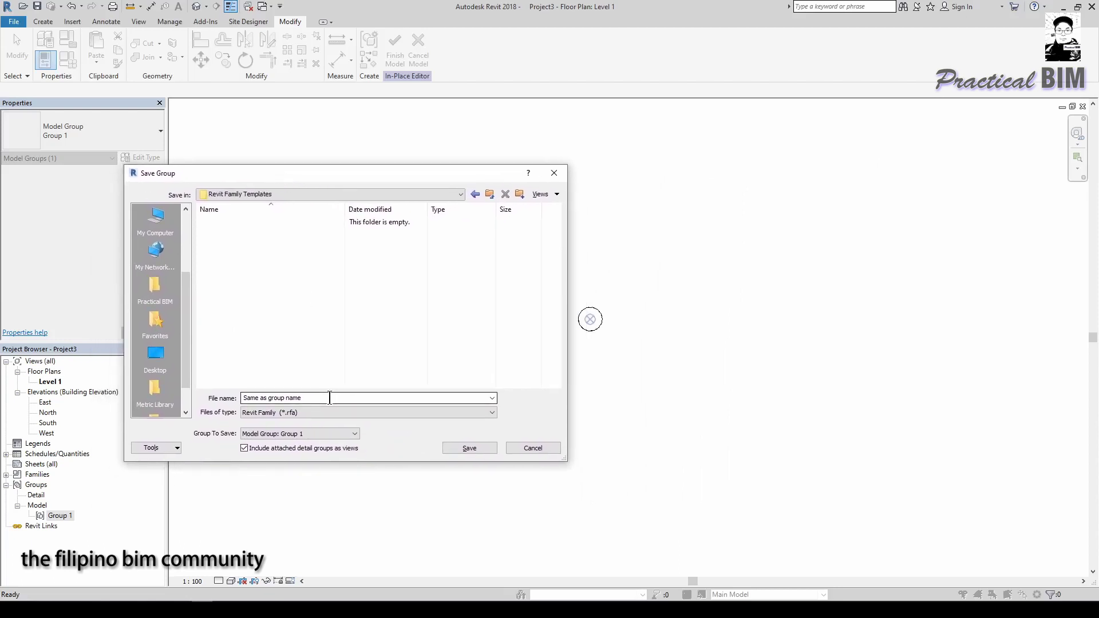
{"action": "left_click", "coordinate": [330, 397]}
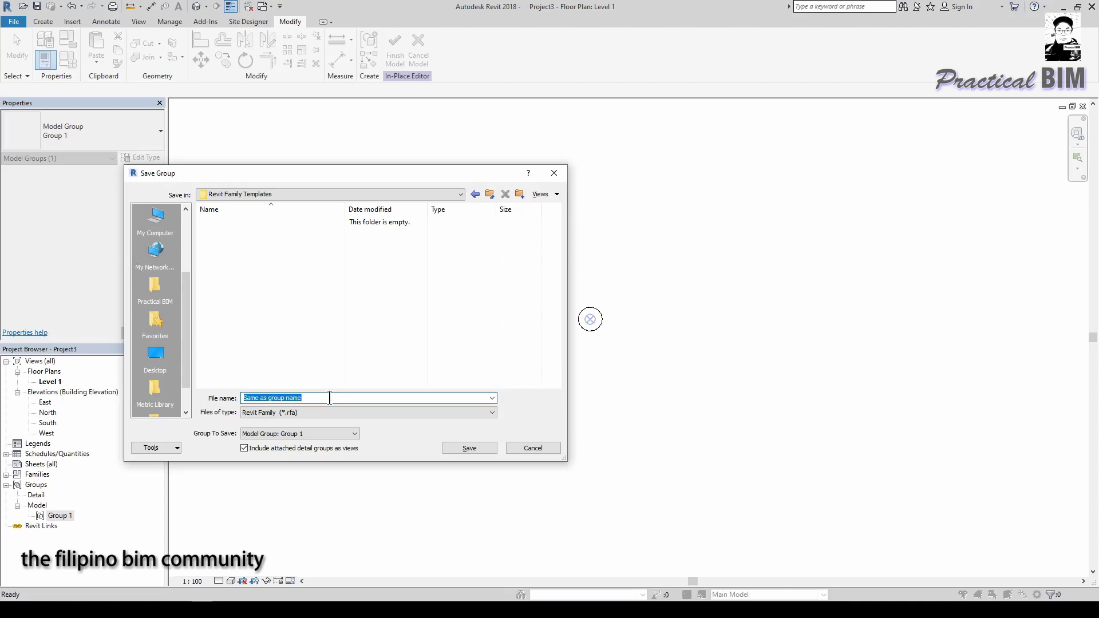
{"action": "type", "text": "Cel"}
{"action": "left_click", "coordinate": [459, 448]}
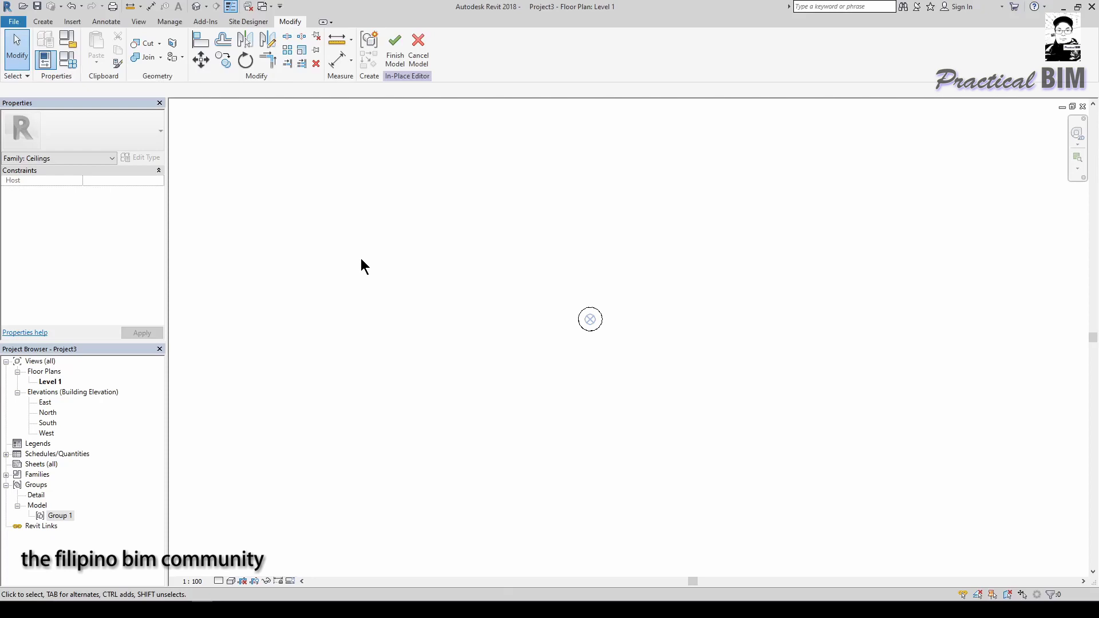
Change the in-place family's category to Floors
{"action": "left_click", "coordinate": [71, 46]}
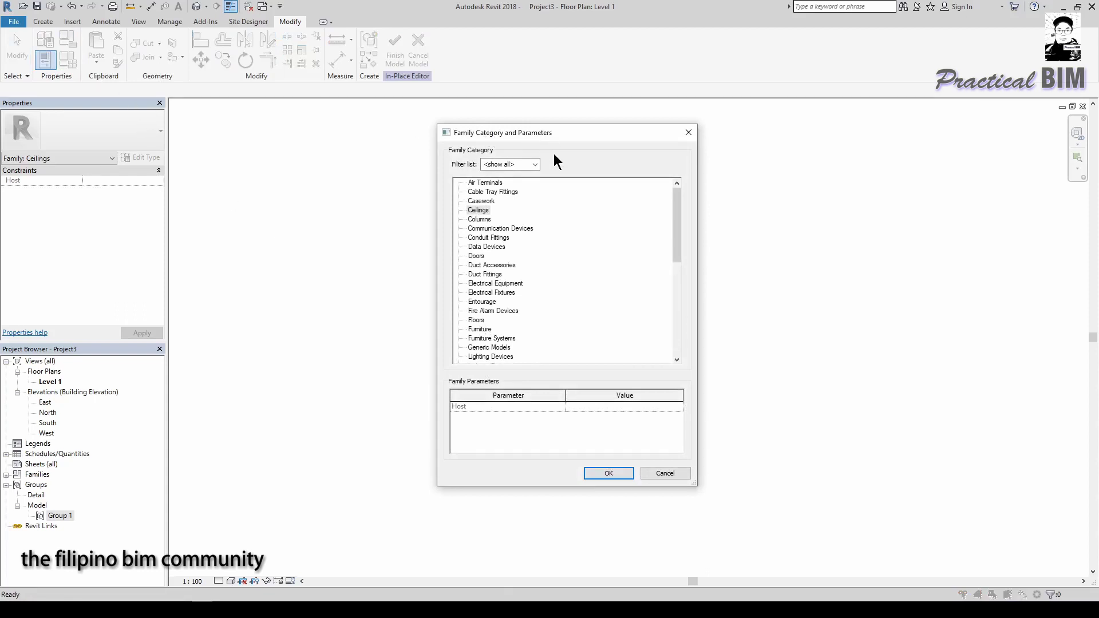
{"action": "left_click", "coordinate": [486, 320]}
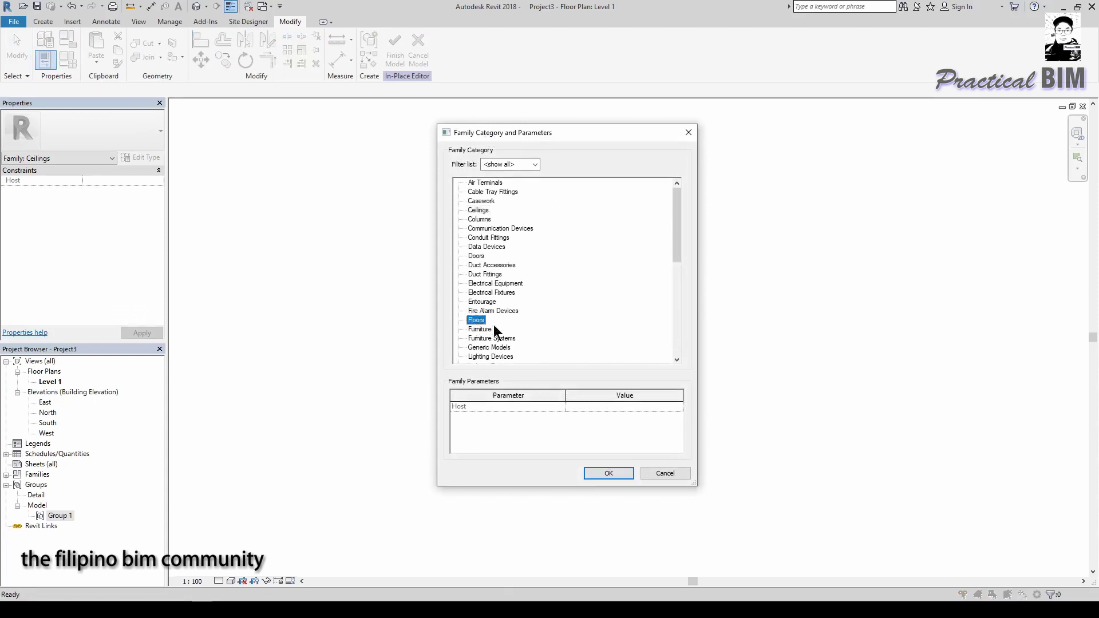
{"action": "left_click", "coordinate": [617, 474]}
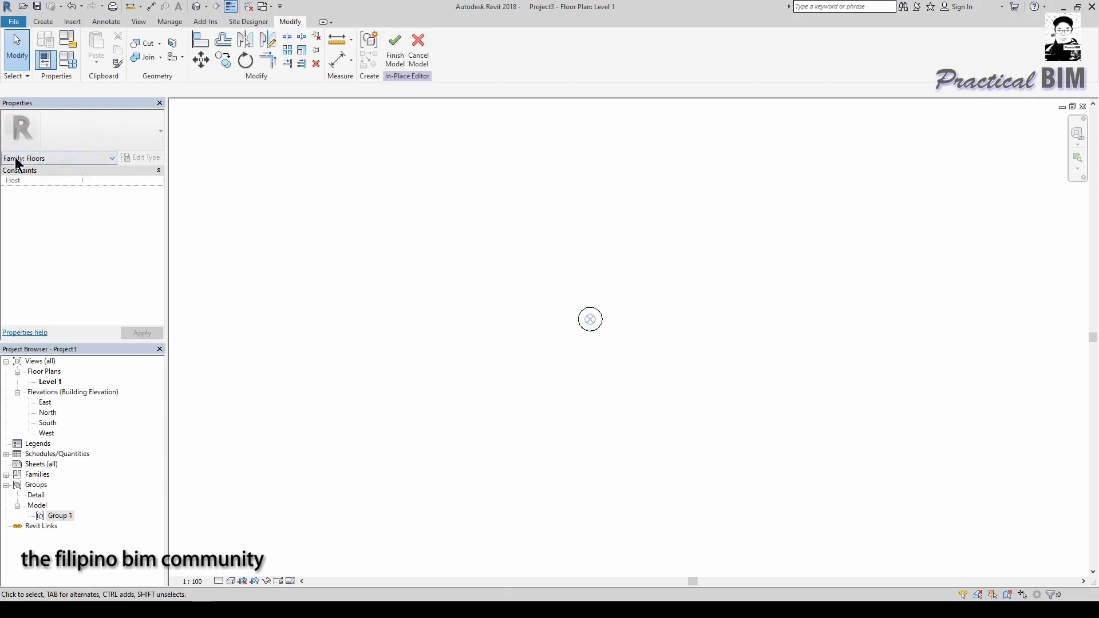
Save the Group 1 model group as Floor Family Template.rfa in the desktop folder Revit Family Templates
{"action": "left_click", "coordinate": [61, 516]}
{"action": "right_click", "coordinate": [61, 516]}
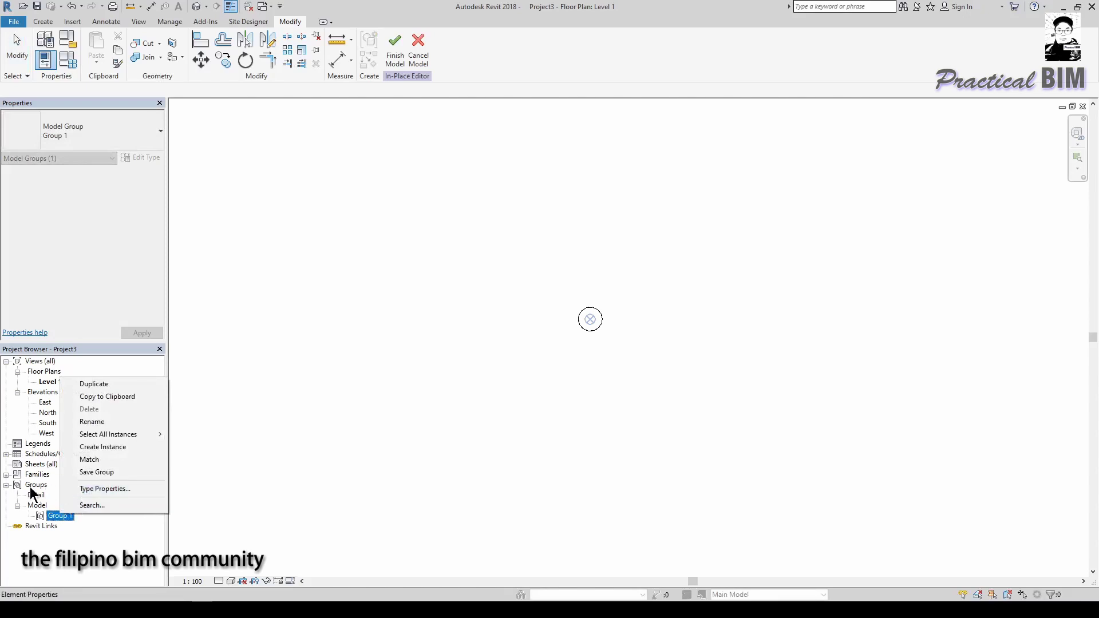
{"action": "left_click", "coordinate": [102, 471]}
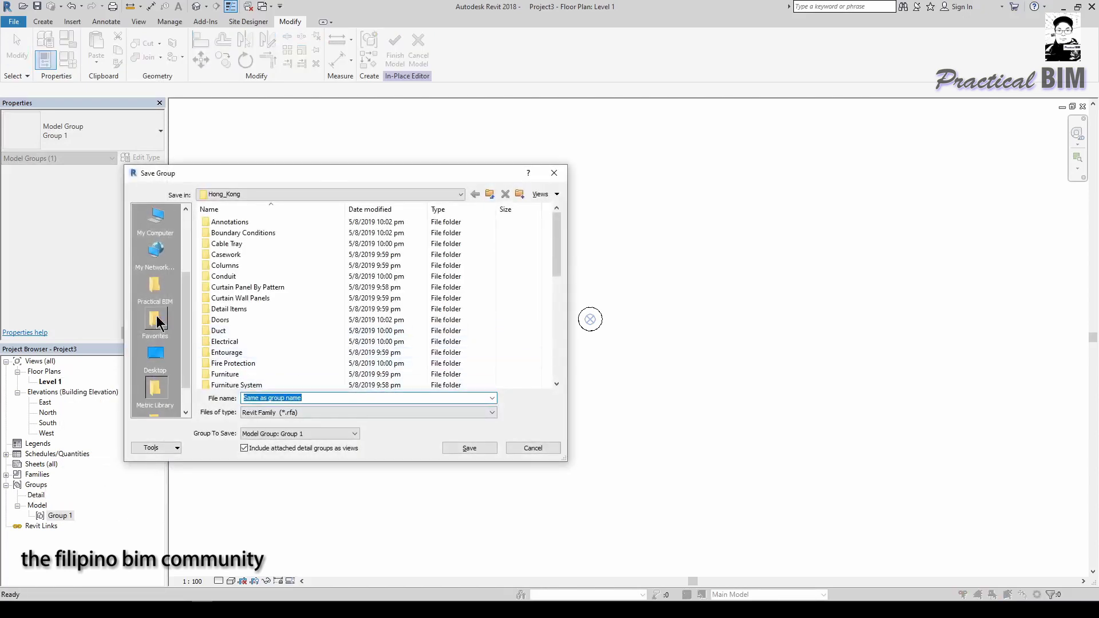
{"action": "left_click", "coordinate": [155, 355]}
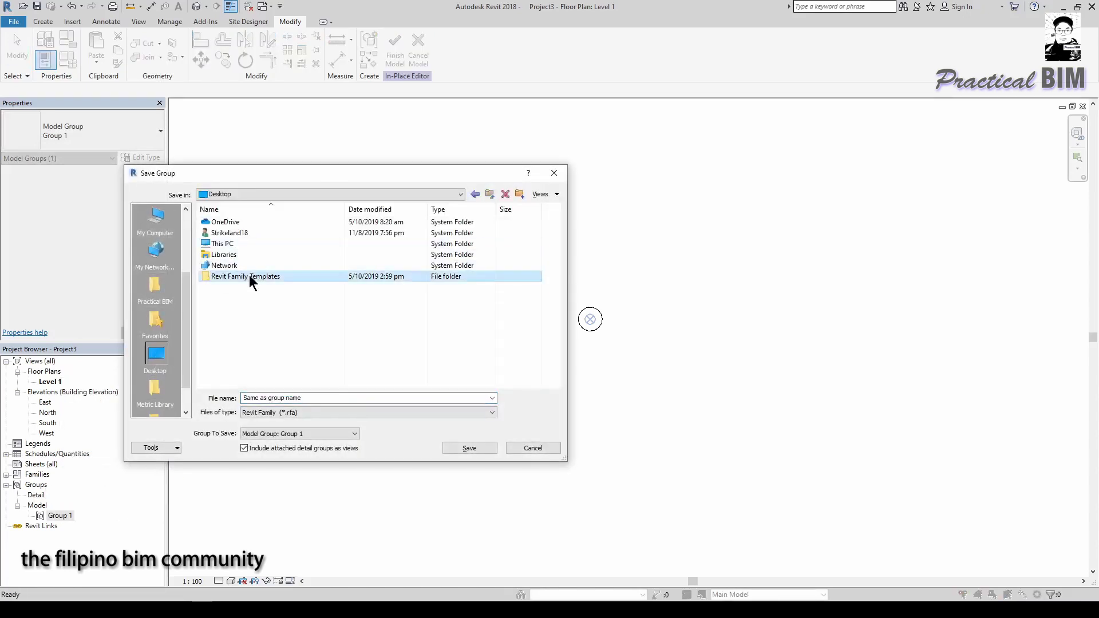
{"action": "double_click", "coordinate": [249, 275]}
{"action": "left_click", "coordinate": [246, 222]}
{"action": "left_click", "coordinate": [262, 397]}
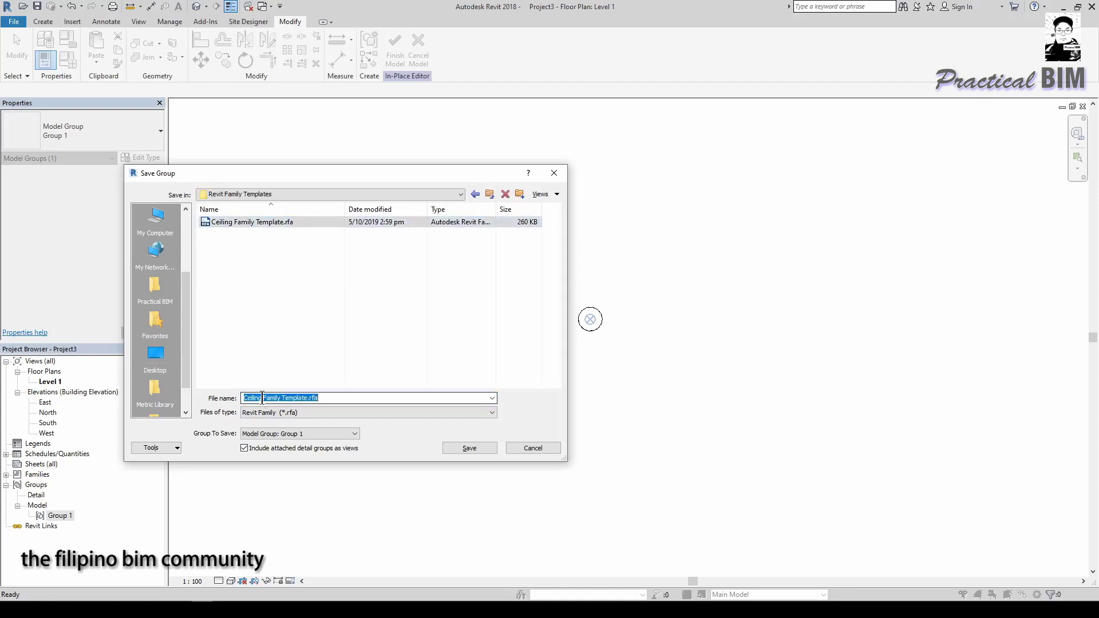
{"action": "left_click", "coordinate": [263, 398]}
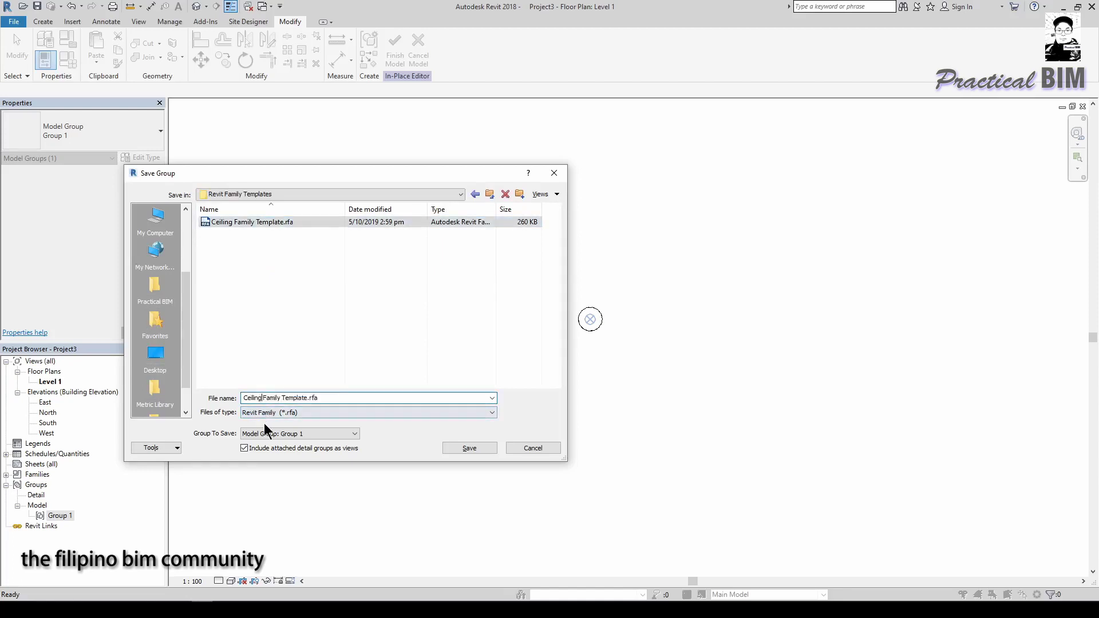
{"action": "key", "text": "BackSpace"}
{"action": "key", "text": "BackSpace"}
{"action": "key", "text": "BackSpace"}
{"action": "key", "text": "BackSpace"}
{"action": "key", "text": "BackSpace"}
{"action": "key", "text": "BackSpace"}
{"action": "key", "text": "BackSpace"}
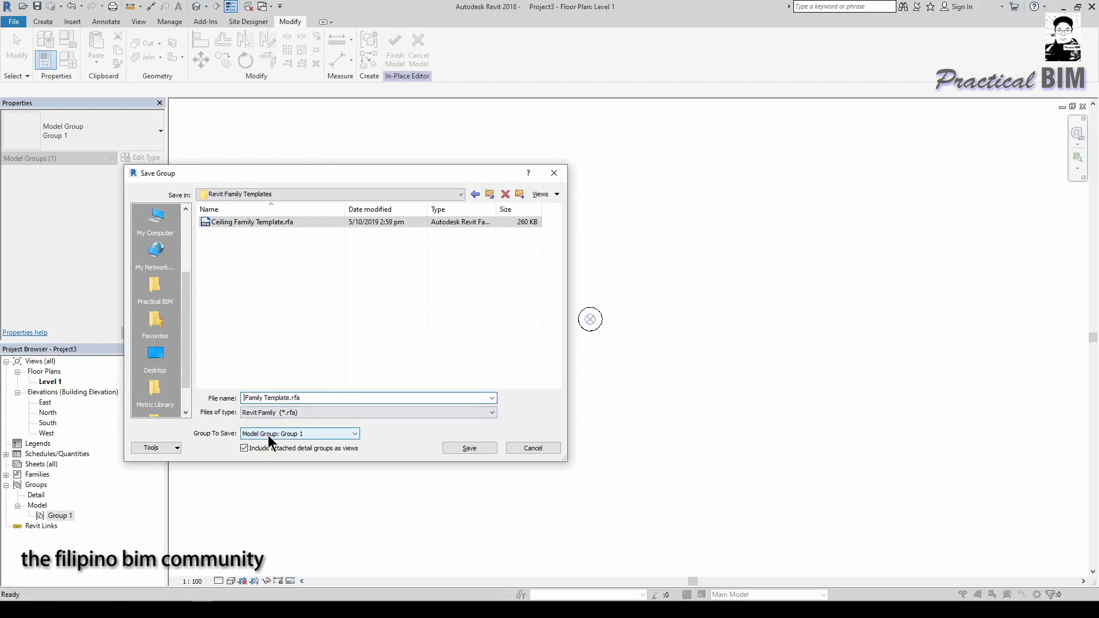
{"action": "type", "text": "Floor"}
{"action": "left_click", "coordinate": [465, 447]}
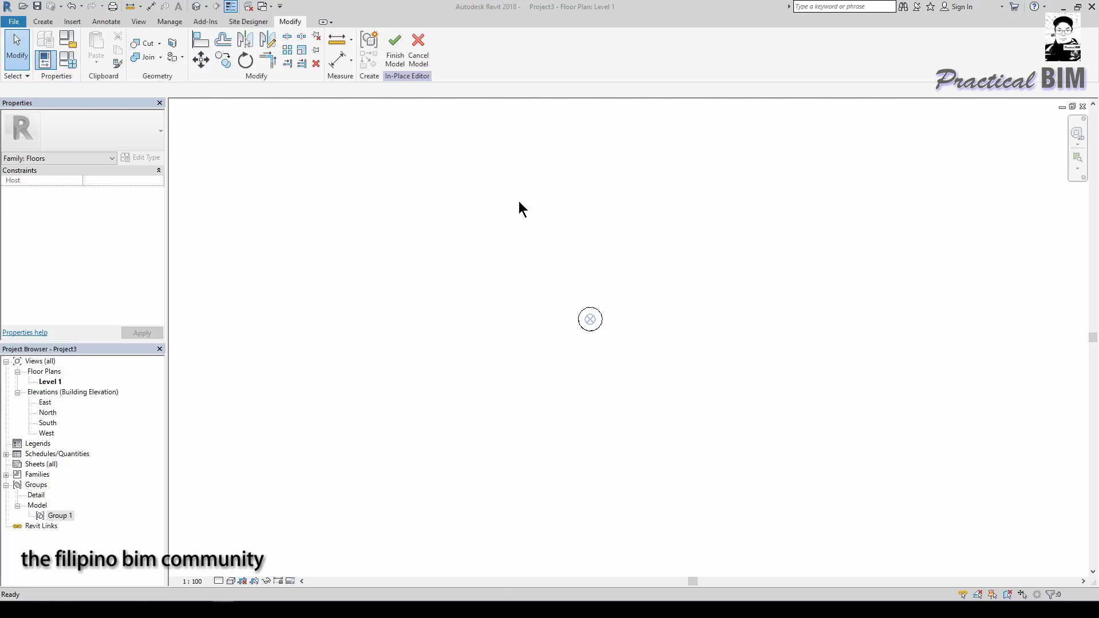
Quit the in-place family, discarding its changes, and open Ceiling Family Template.rfa from the desktop folder Revit Family Templates
{"action": "left_click", "coordinate": [421, 58]}
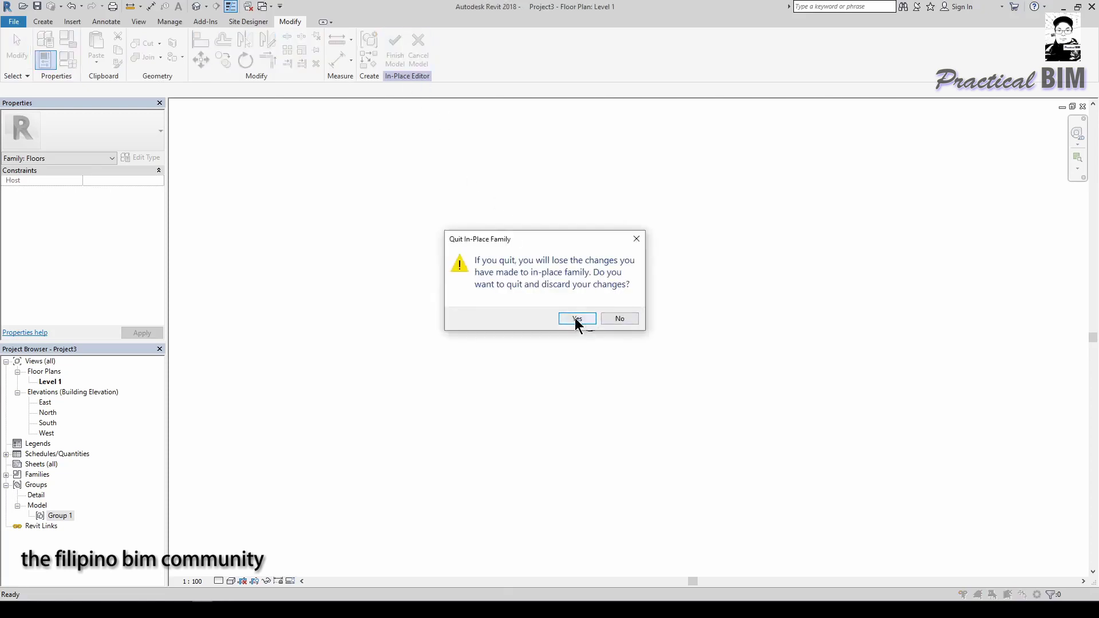
{"action": "left_click", "coordinate": [575, 319]}
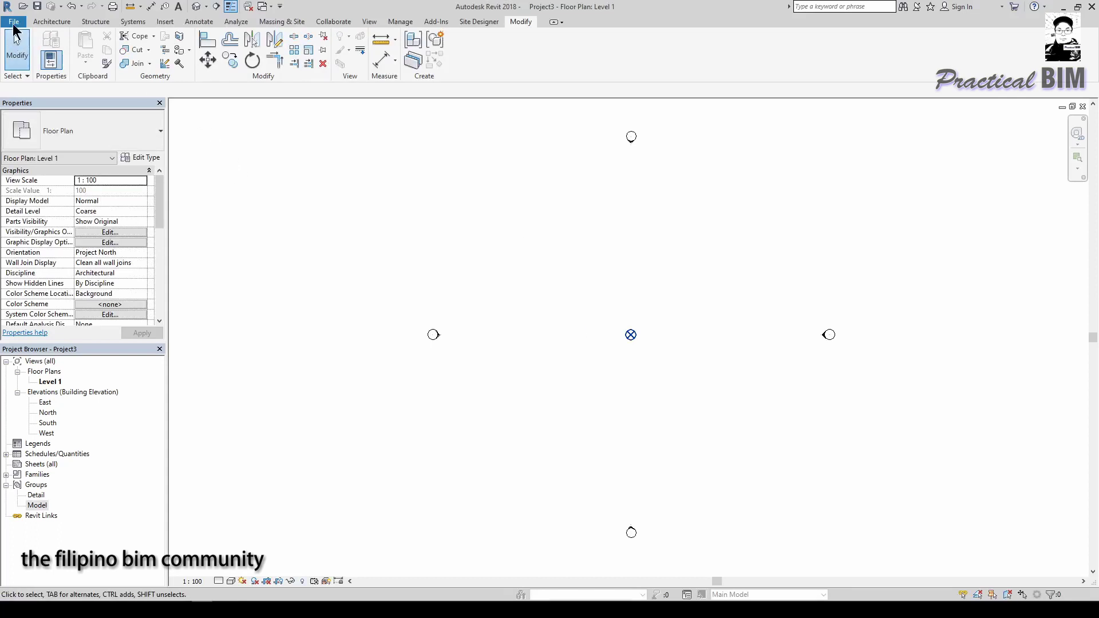
{"action": "left_click", "coordinate": [14, 21]}
{"action": "mouse_move", "coordinate": [55, 99]}
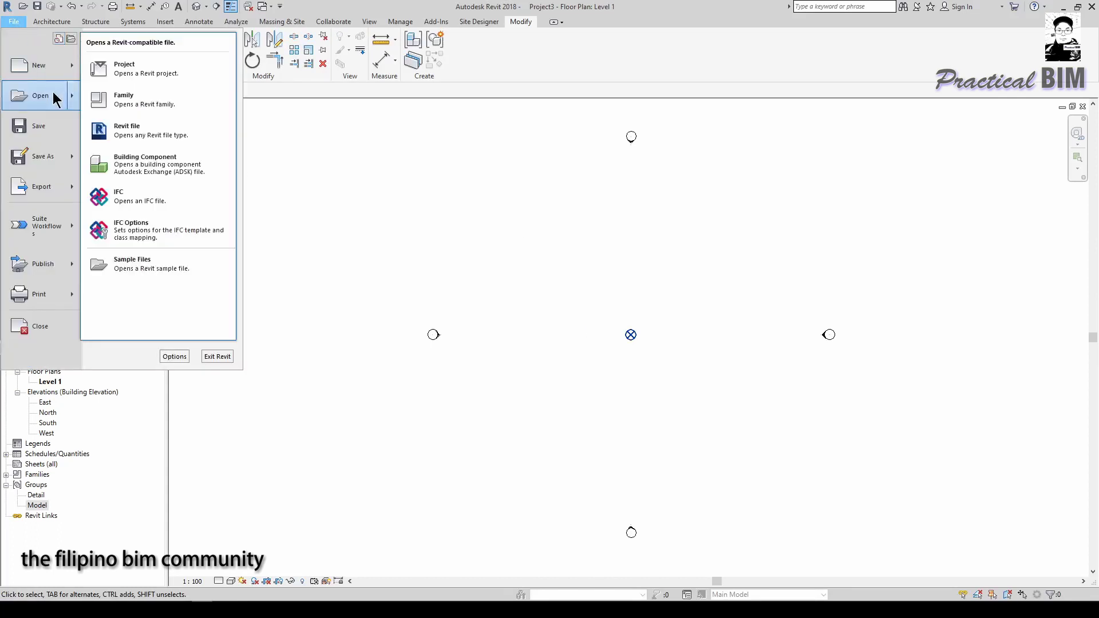
{"action": "left_click", "coordinate": [136, 97]}
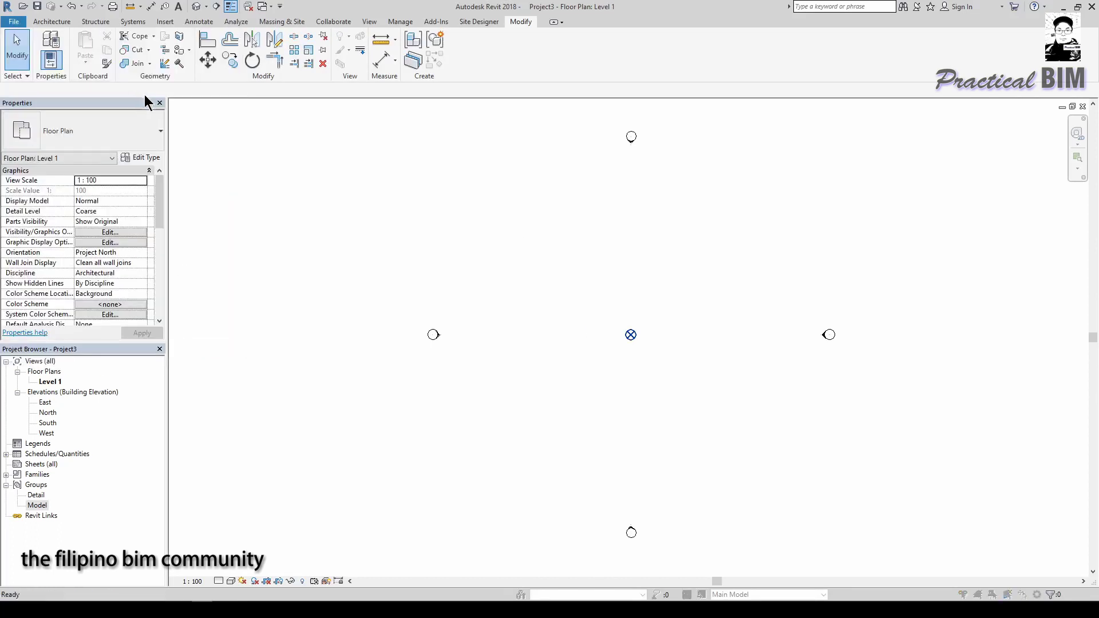
{"action": "left_click", "coordinate": [244, 309]}
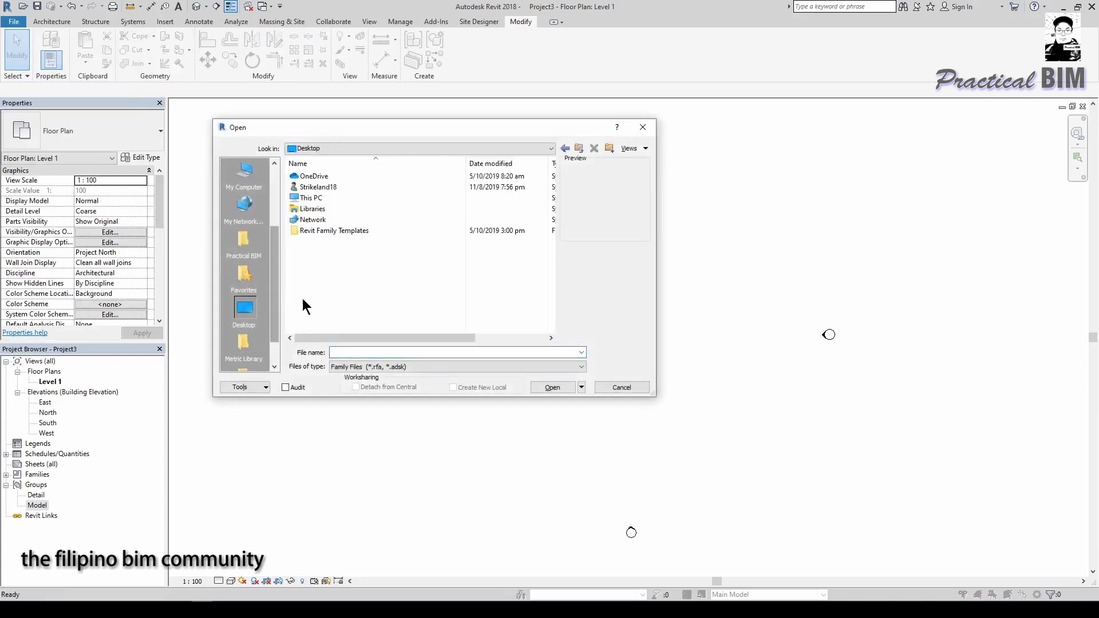
{"action": "double_click", "coordinate": [350, 231]}
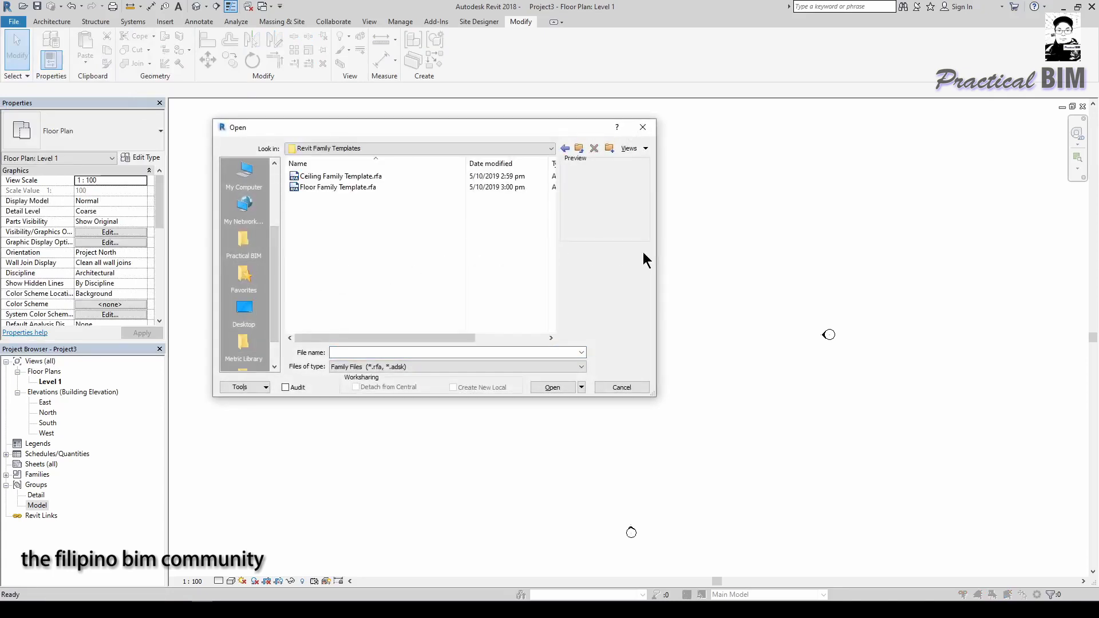
{"action": "left_click", "coordinate": [372, 180]}
{"action": "double_click", "coordinate": [372, 180]}
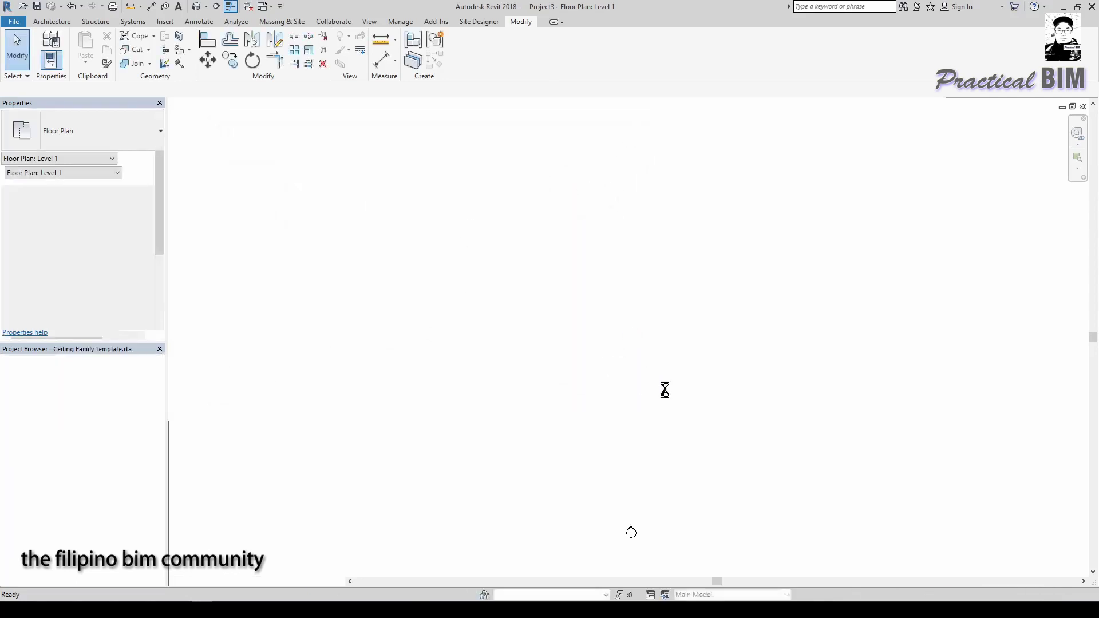
Delete the Level 1 structural plan view from the ceiling family
{"action": "double_click", "coordinate": [32, 361]}
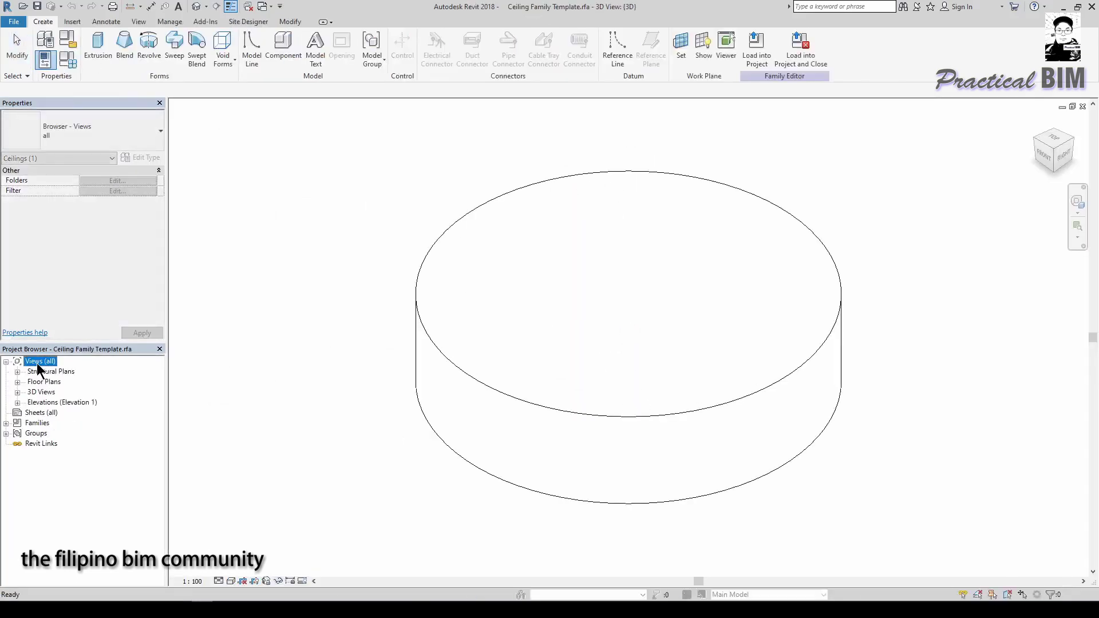
{"action": "double_click", "coordinate": [37, 424]}
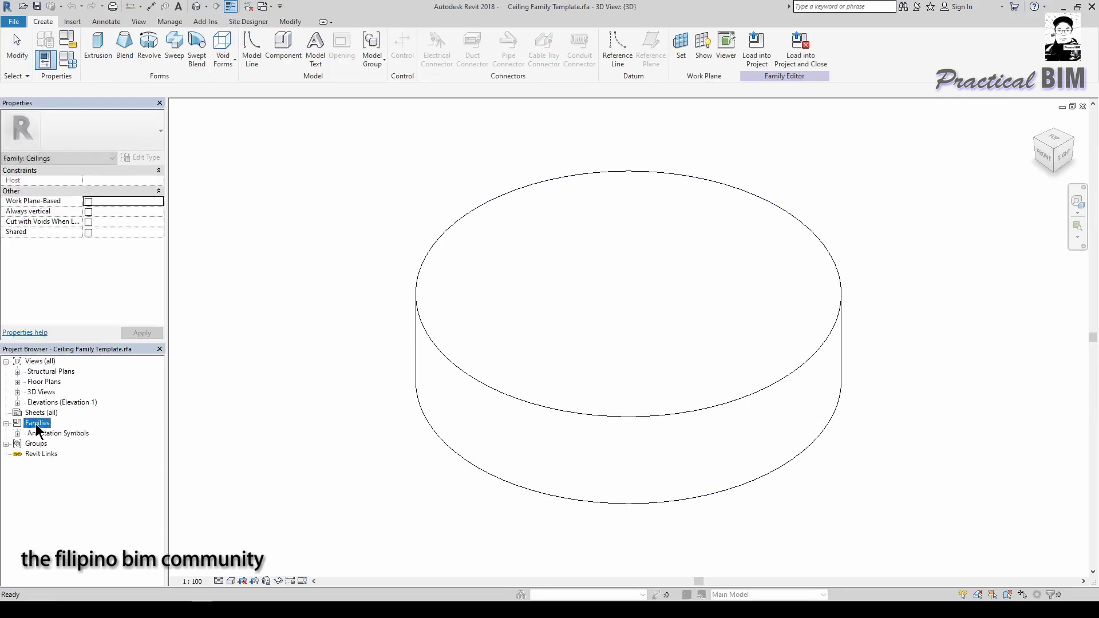
{"action": "double_click", "coordinate": [49, 373]}
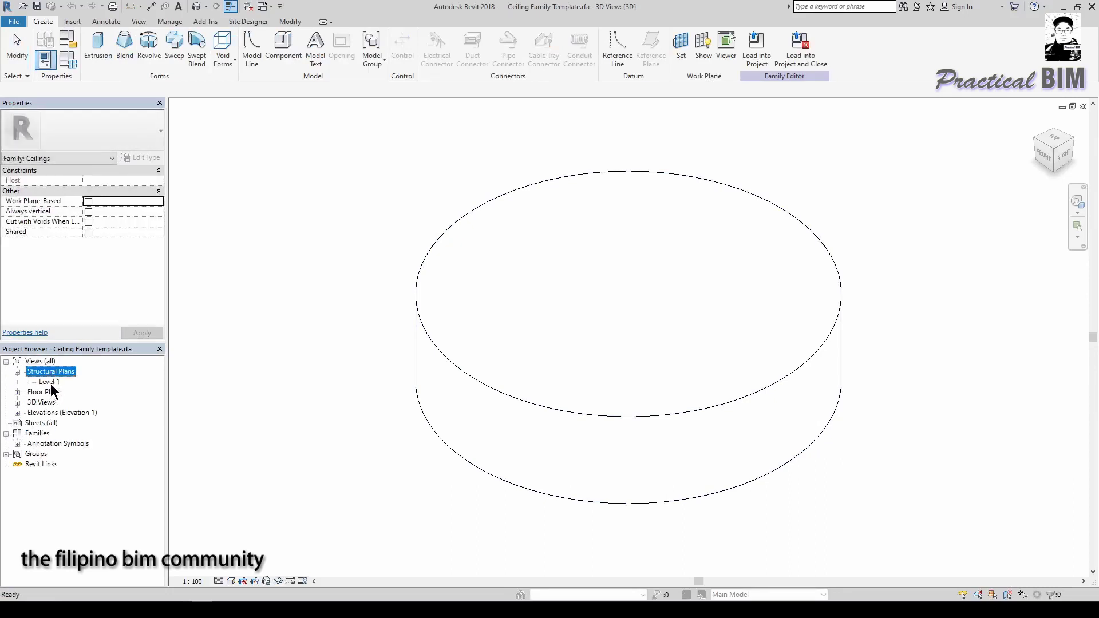
{"action": "right_click", "coordinate": [52, 384]}
{"action": "left_click", "coordinate": [80, 287]}
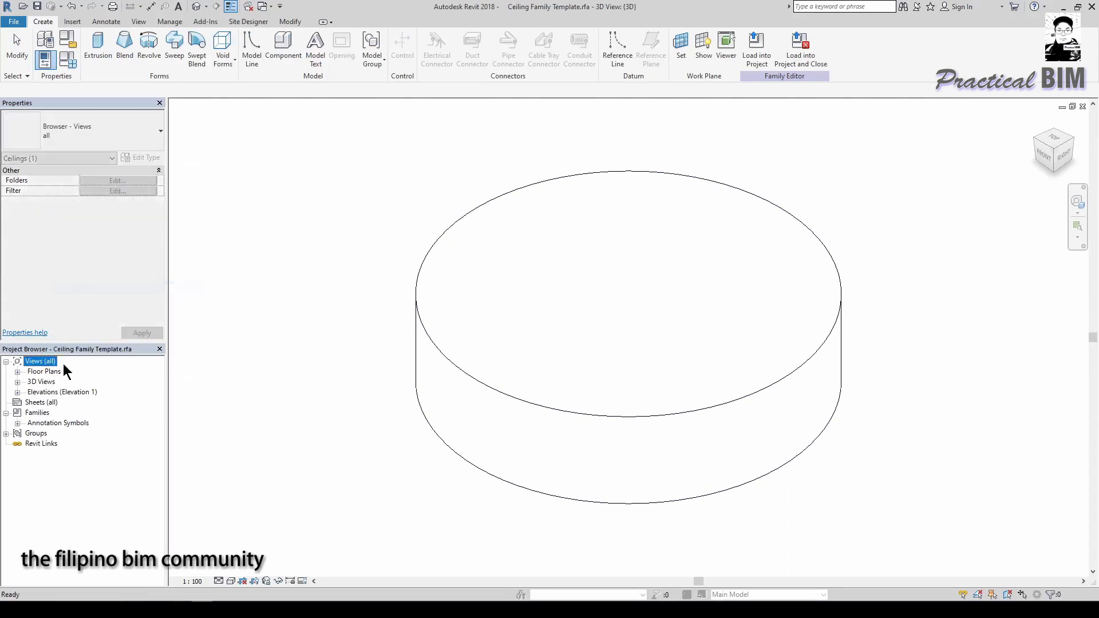
Delete the circular extrusion in the Level 1 floor plan and close the ceiling family file
{"action": "left_click", "coordinate": [46, 373]}
{"action": "double_click", "coordinate": [47, 373]}
{"action": "double_click", "coordinate": [50, 382]}
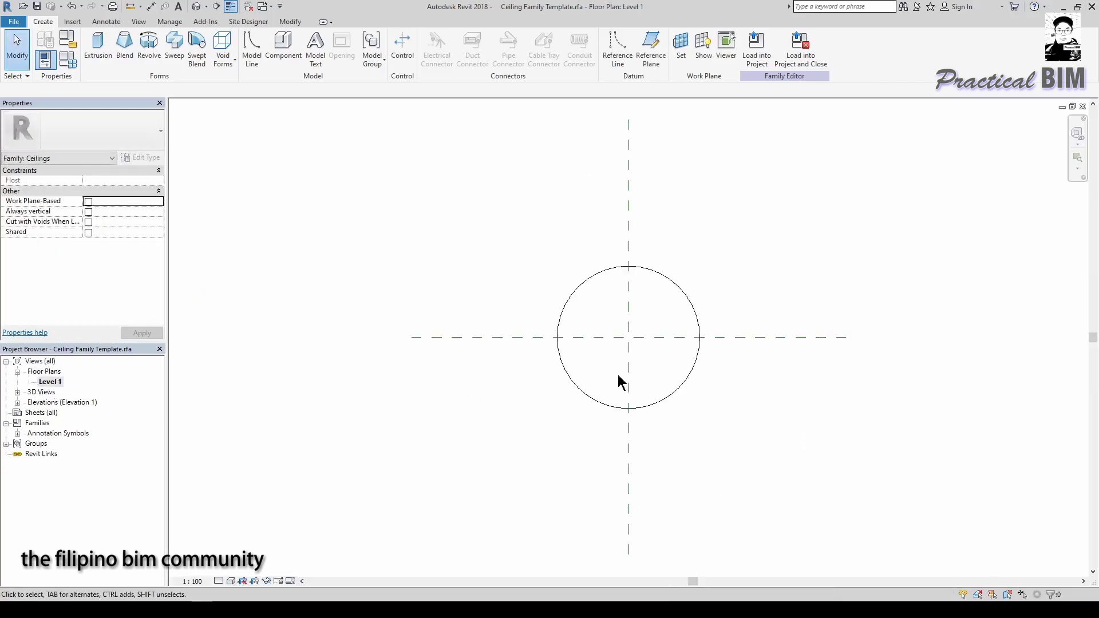
{"action": "left_click", "coordinate": [673, 400]}
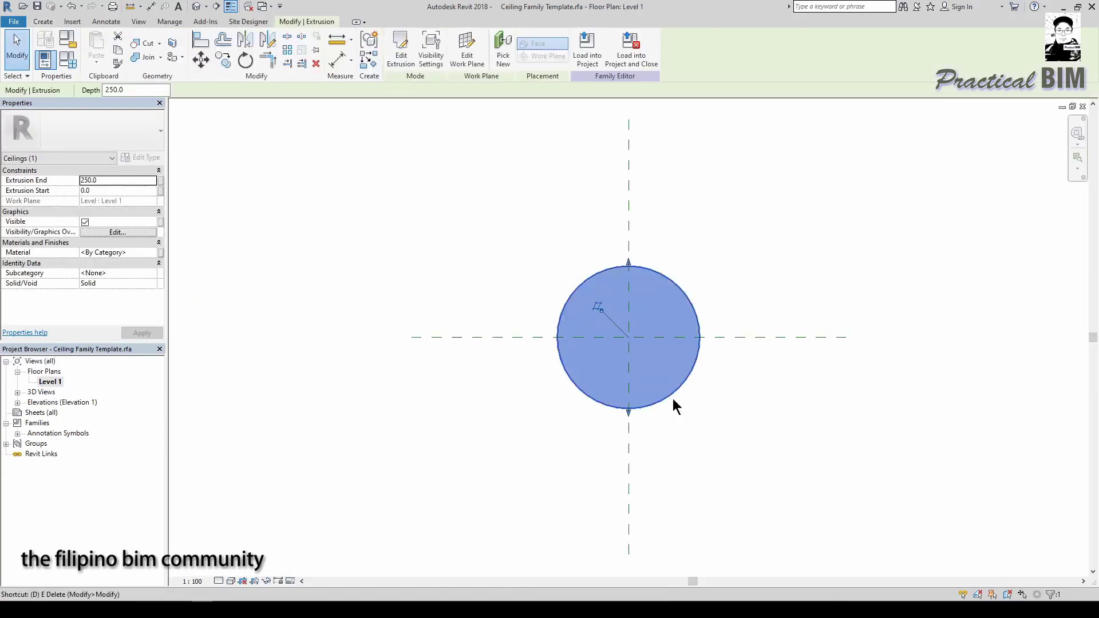
{"action": "left_click", "coordinate": [673, 399]}
{"action": "left_click", "coordinate": [676, 395]}
{"action": "key", "text": "Delete"}
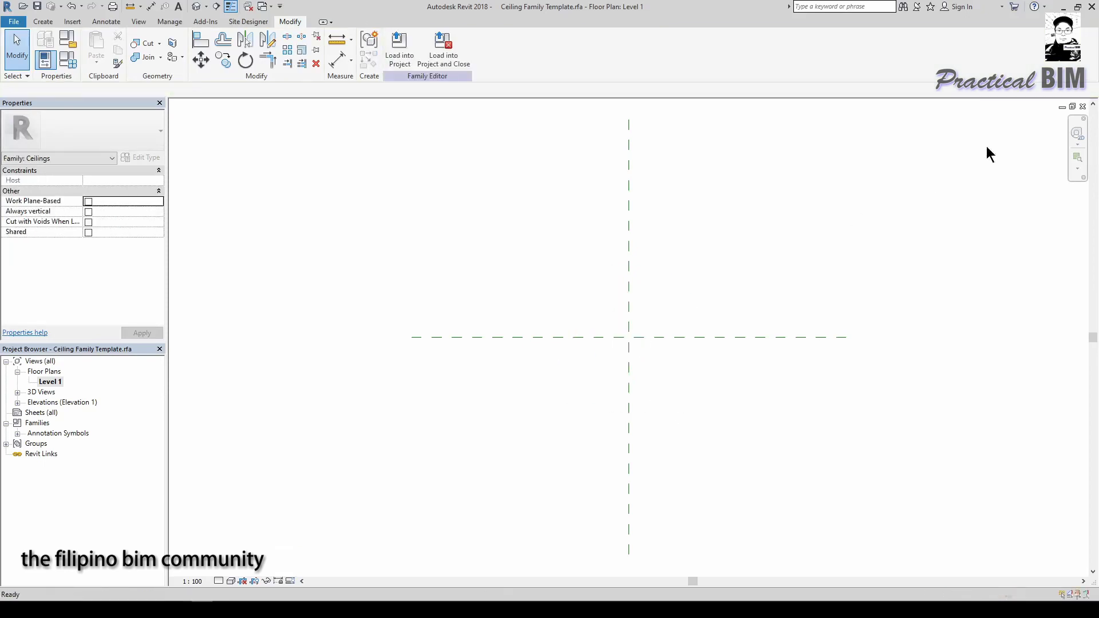
{"action": "left_click", "coordinate": [1083, 107]}
{"action": "left_click", "coordinate": [1082, 107]}
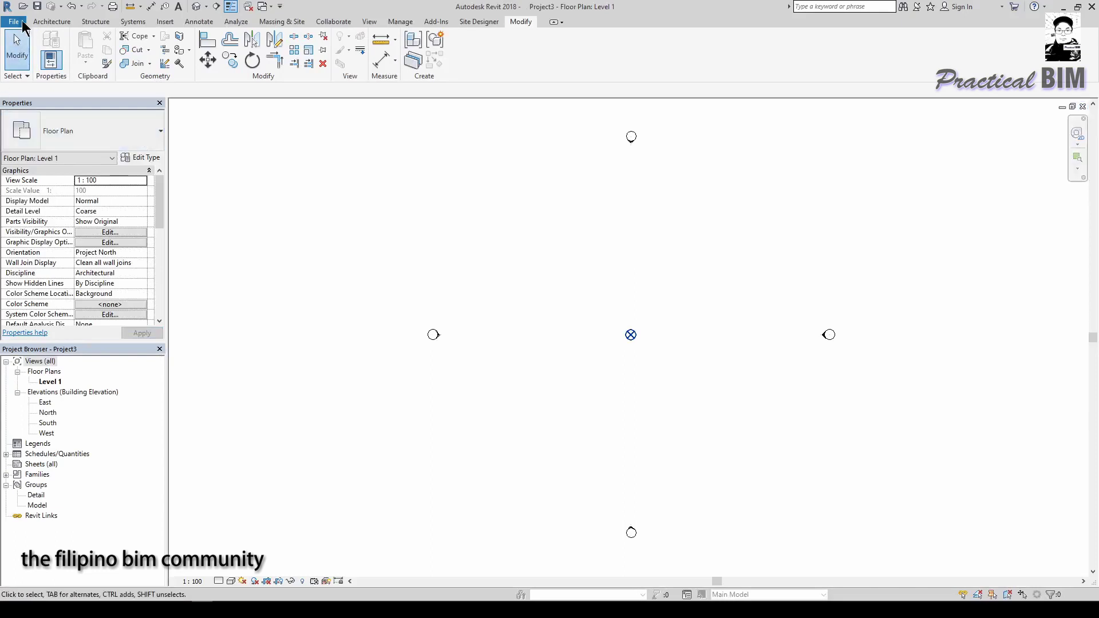
Open Floor Family Template.rfa from the desktop folder Revit Family Templates
{"action": "left_click", "coordinate": [14, 22]}
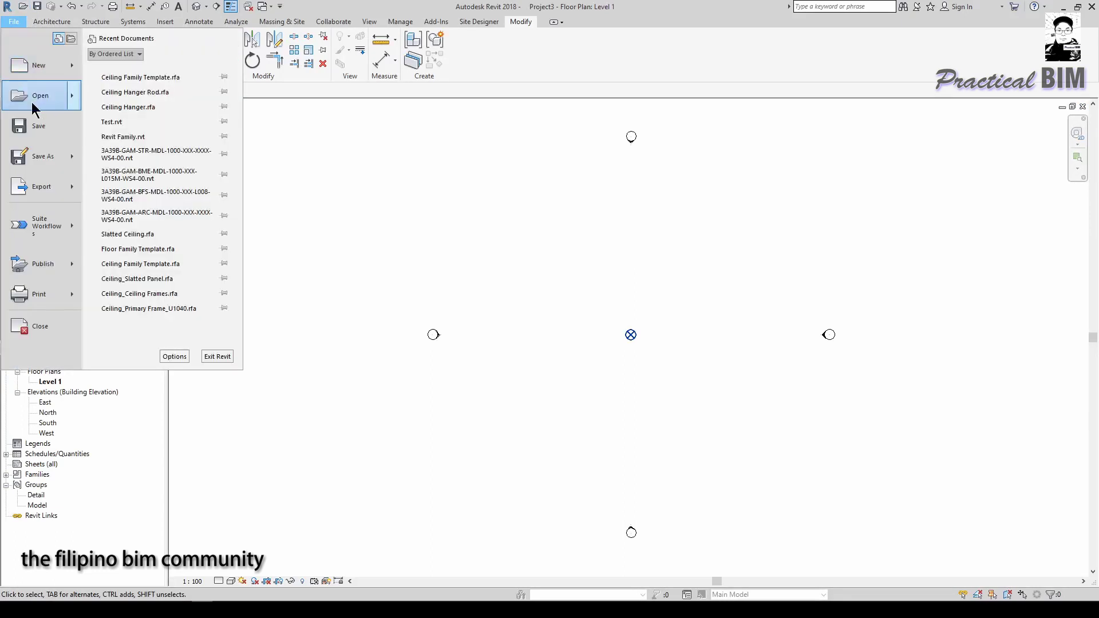
{"action": "mouse_move", "coordinate": [35, 101]}
{"action": "left_click", "coordinate": [133, 102]}
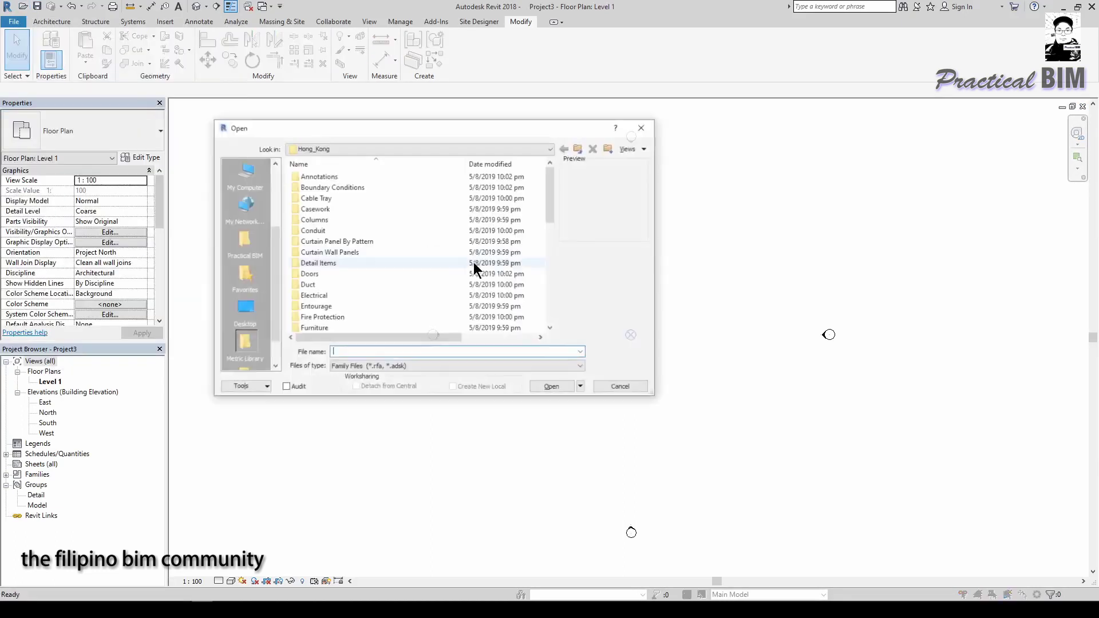
{"action": "left_click", "coordinate": [244, 310]}
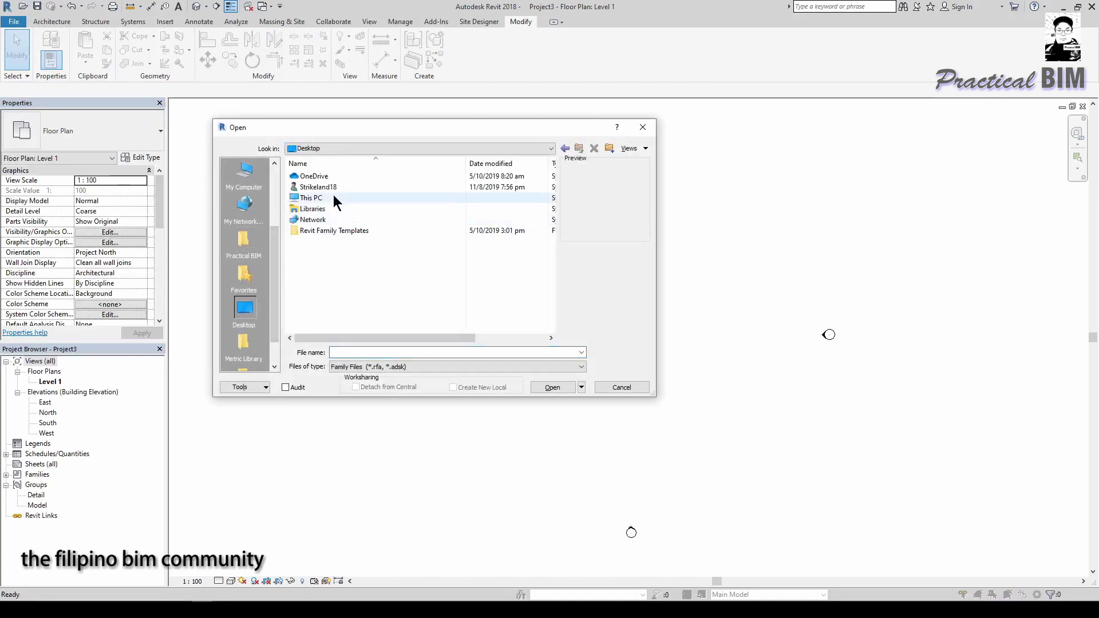
{"action": "double_click", "coordinate": [332, 229]}
{"action": "double_click", "coordinate": [344, 199]}
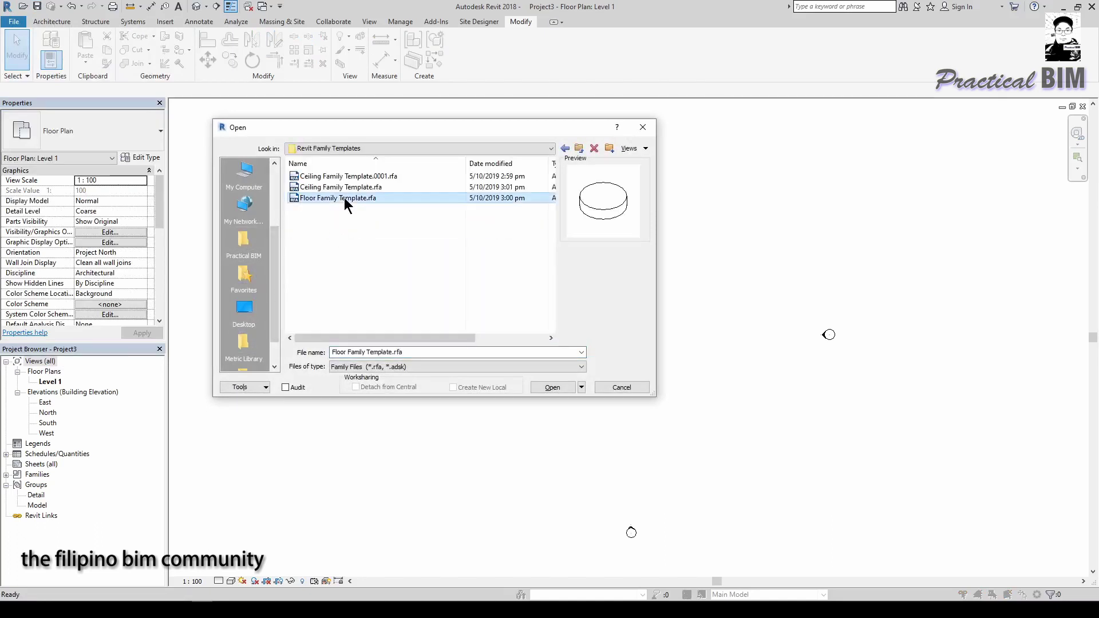
Delete the Level 1 structural plan view from the floor family
{"action": "double_click", "coordinate": [34, 362]}
{"action": "double_click", "coordinate": [51, 371]}
{"action": "left_click", "coordinate": [49, 382]}
{"action": "right_click", "coordinate": [49, 382]}
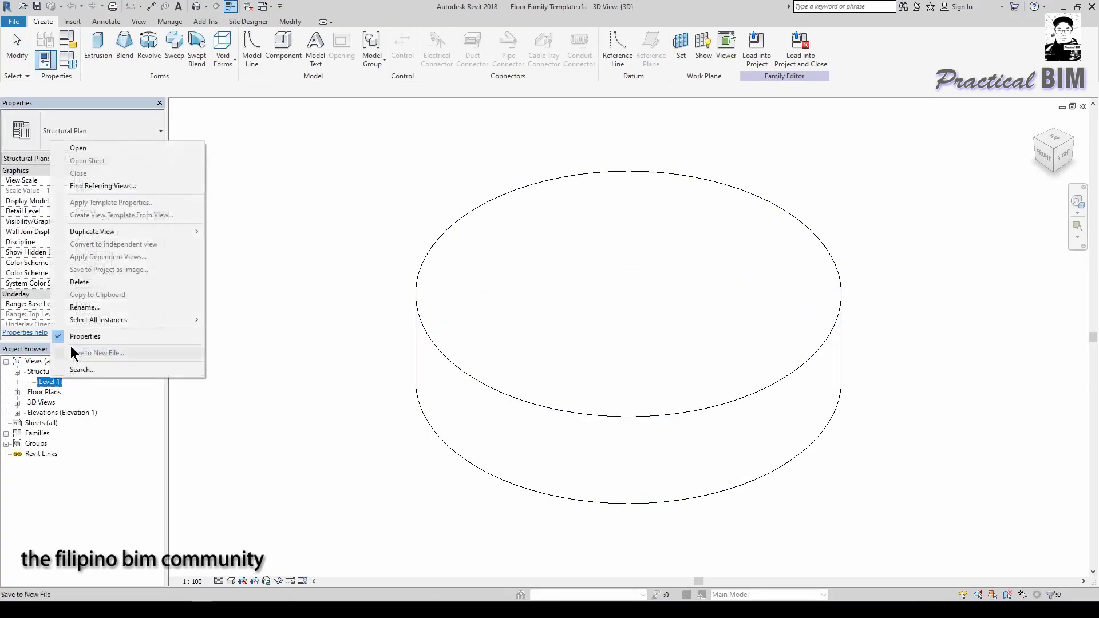
{"action": "left_click", "coordinate": [80, 282]}
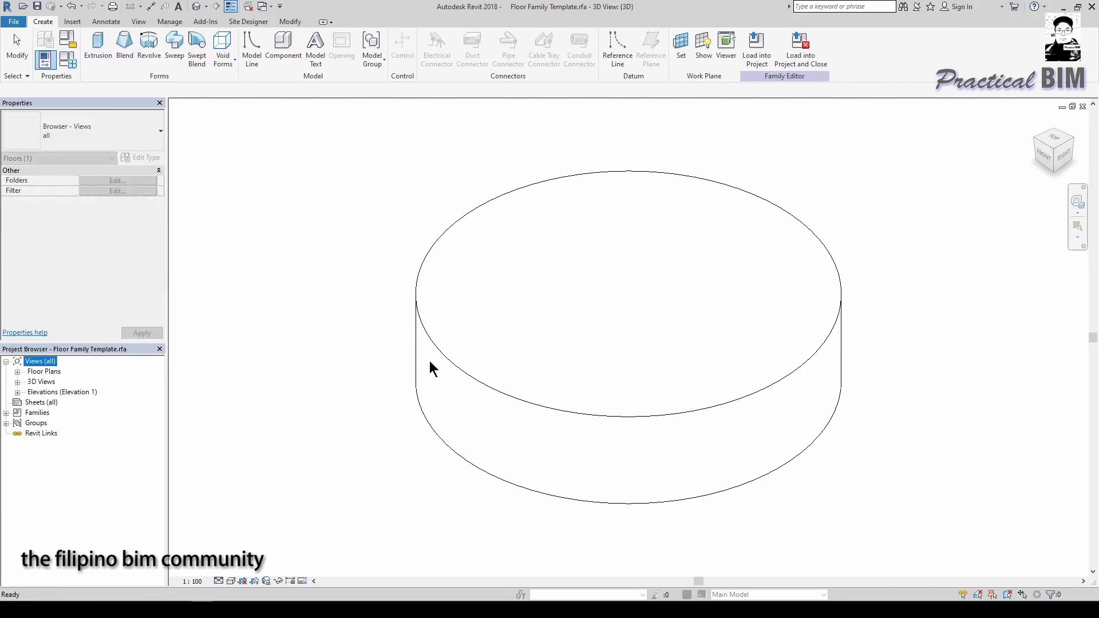
Delete the cylindrical extrusion from the floor family and close the file from its Level 1 floor plan, saving the changes
{"action": "left_click", "coordinate": [448, 362]}
{"action": "double_click", "coordinate": [33, 373]}
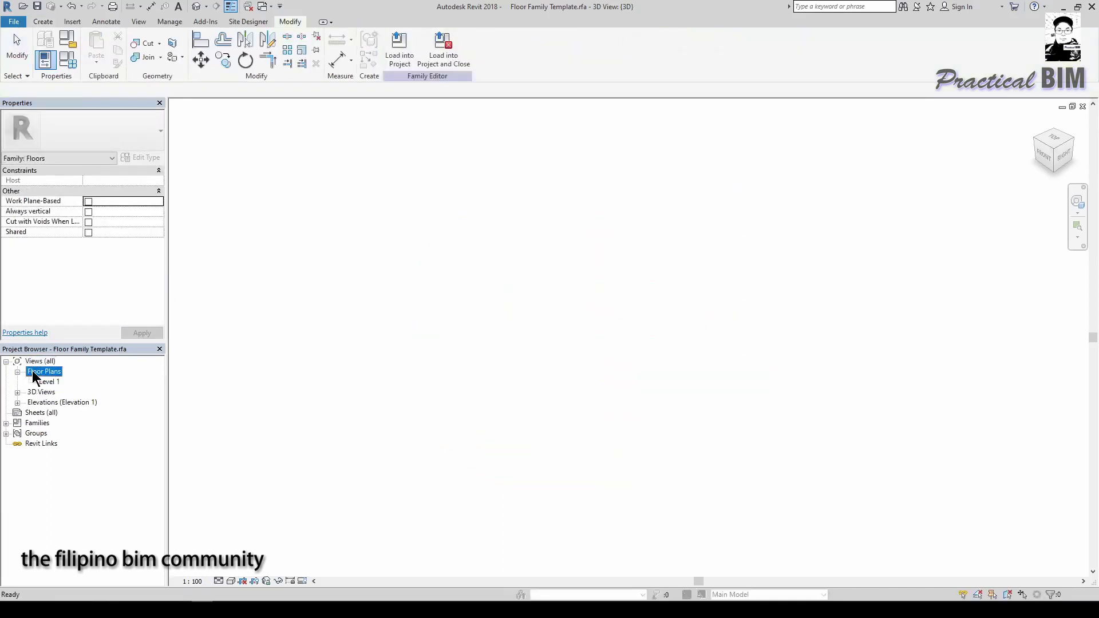
{"action": "double_click", "coordinate": [48, 382]}
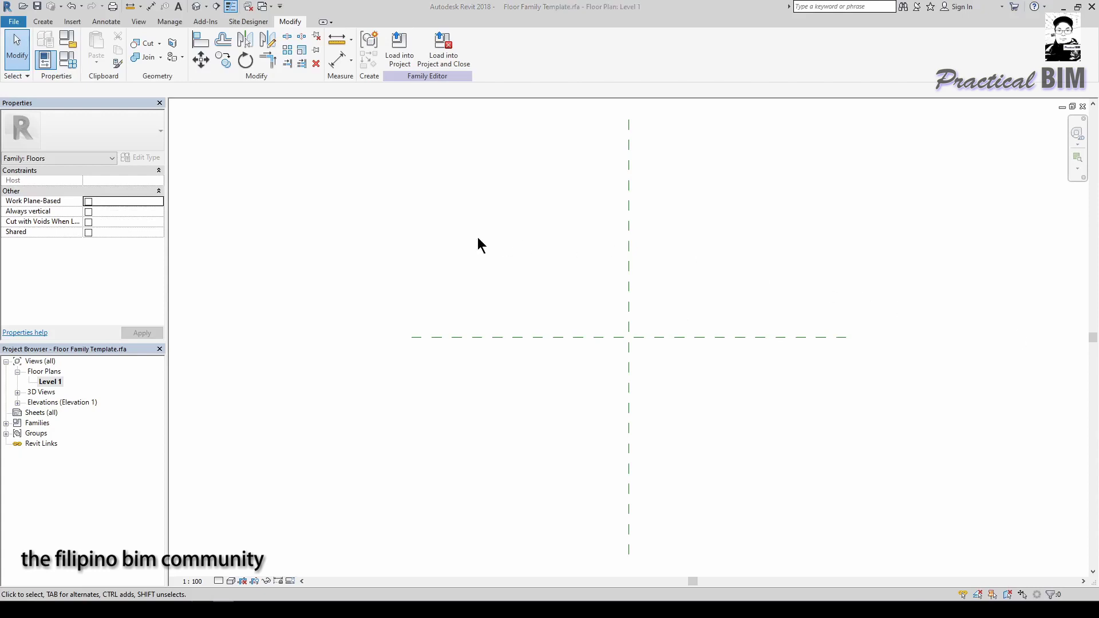
{"action": "left_click", "coordinate": [1083, 107]}
{"action": "left_click", "coordinate": [1083, 107]}
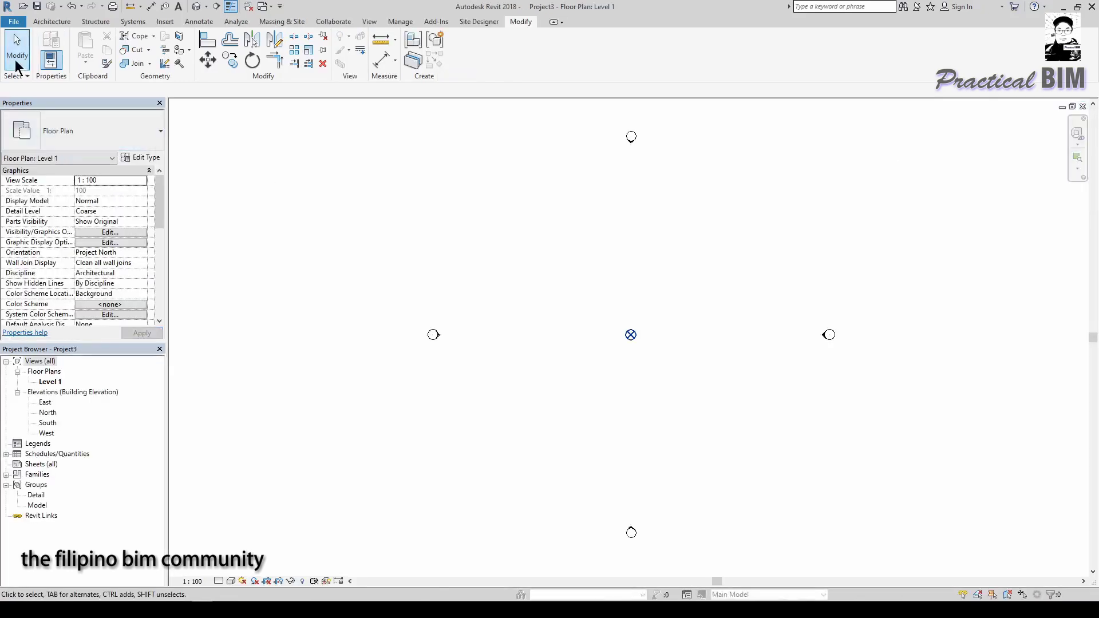
Make a copy of Ceiling Family Template.rfa within the desktop folder Revit Family Templates while browsing for a family to open
{"action": "left_click", "coordinate": [19, 23]}
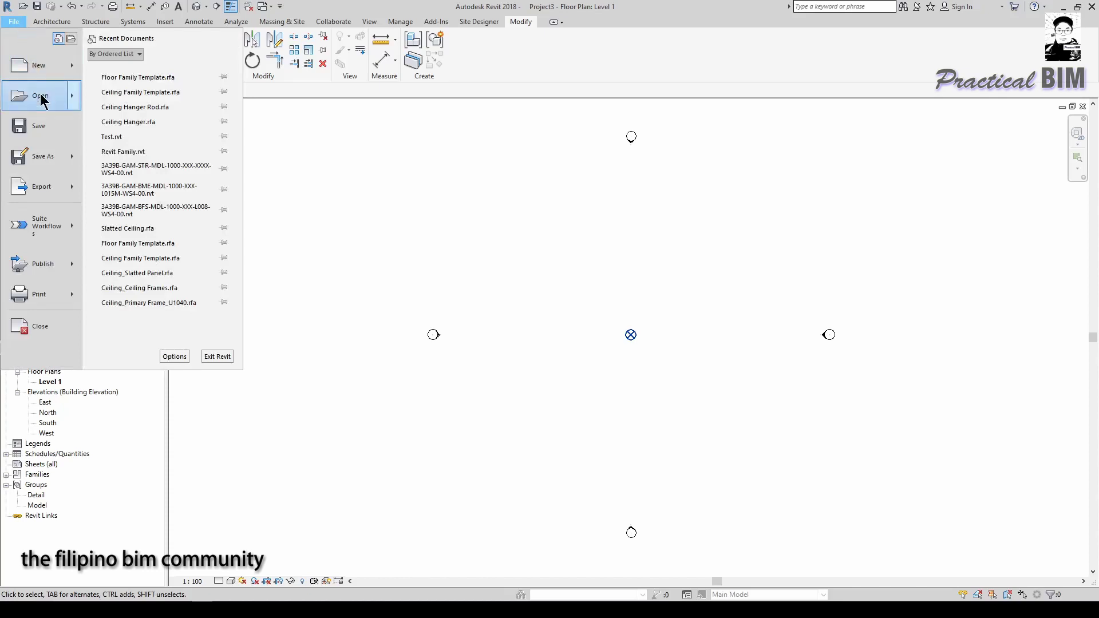
{"action": "mouse_move", "coordinate": [40, 100]}
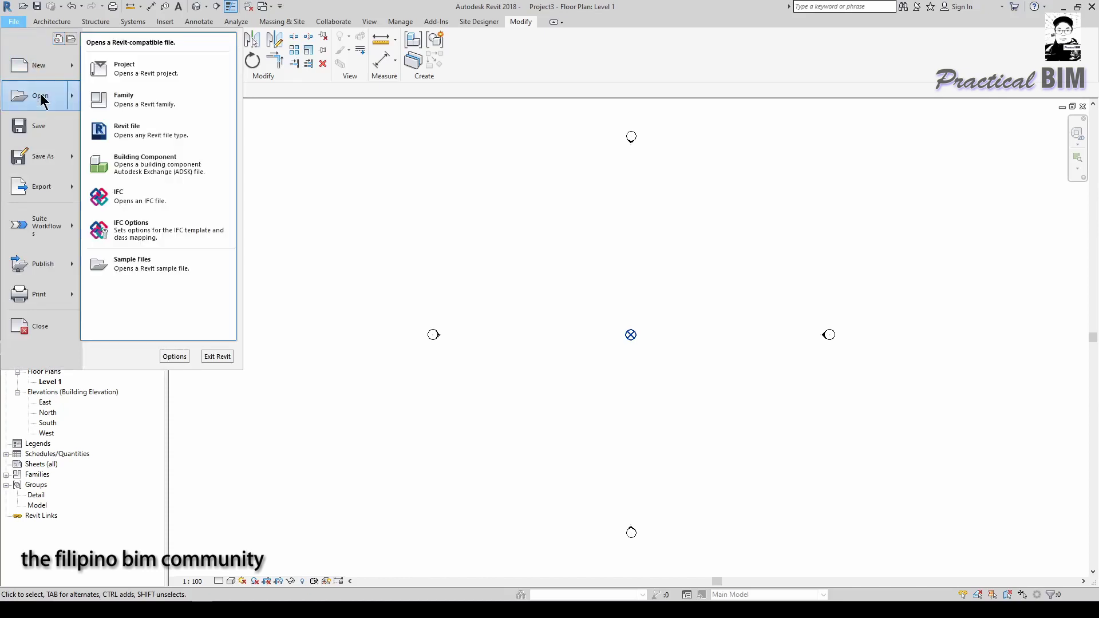
{"action": "left_click", "coordinate": [139, 97]}
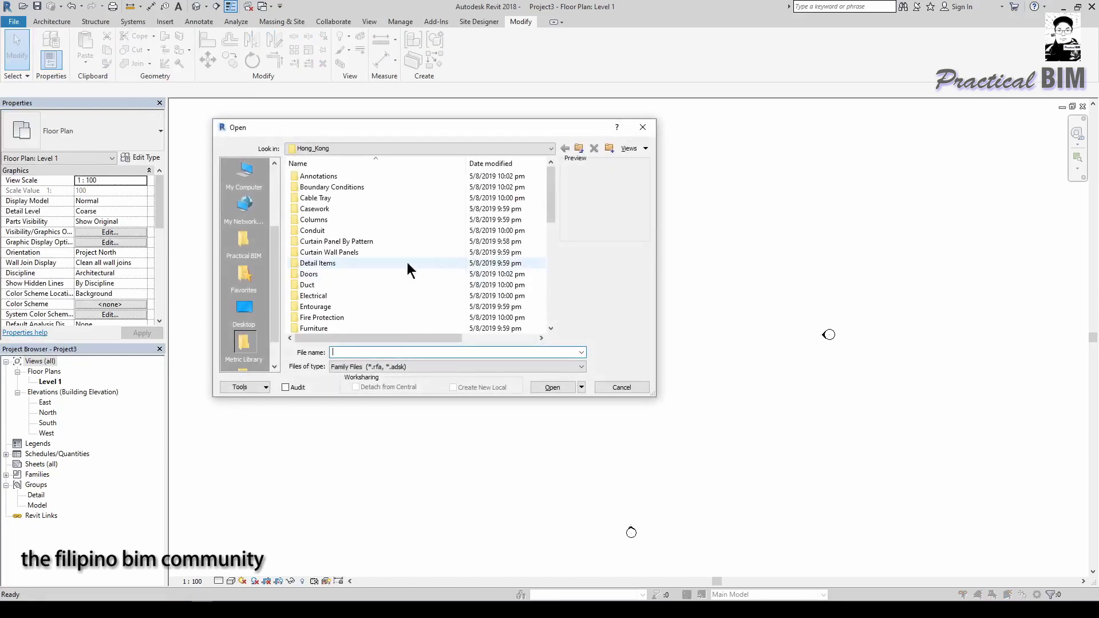
{"action": "left_click", "coordinate": [239, 314]}
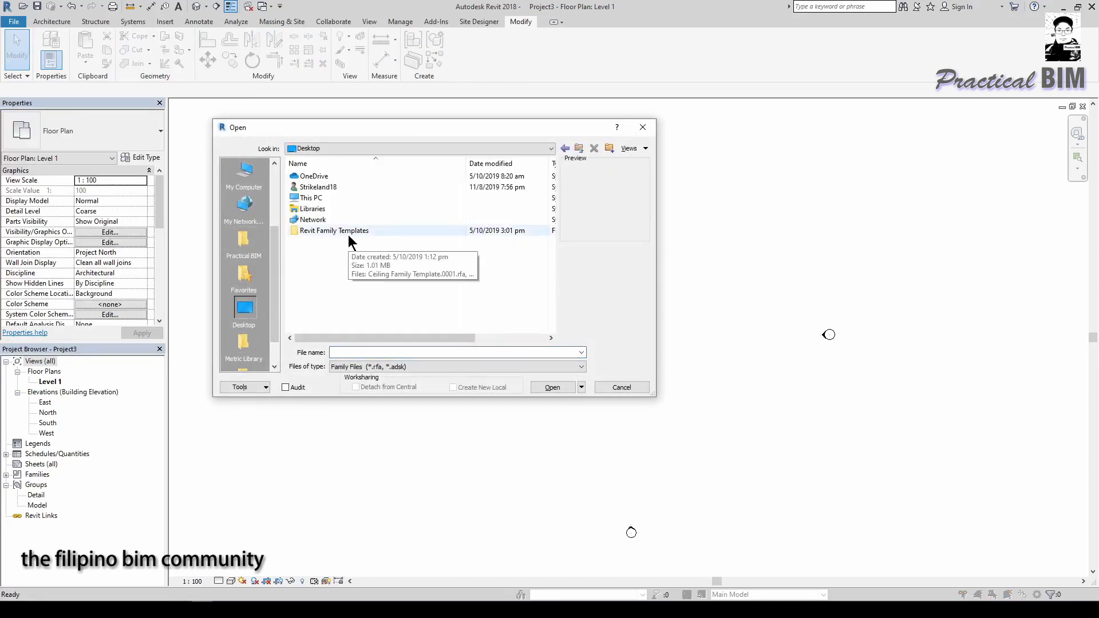
{"action": "double_click", "coordinate": [349, 234]}
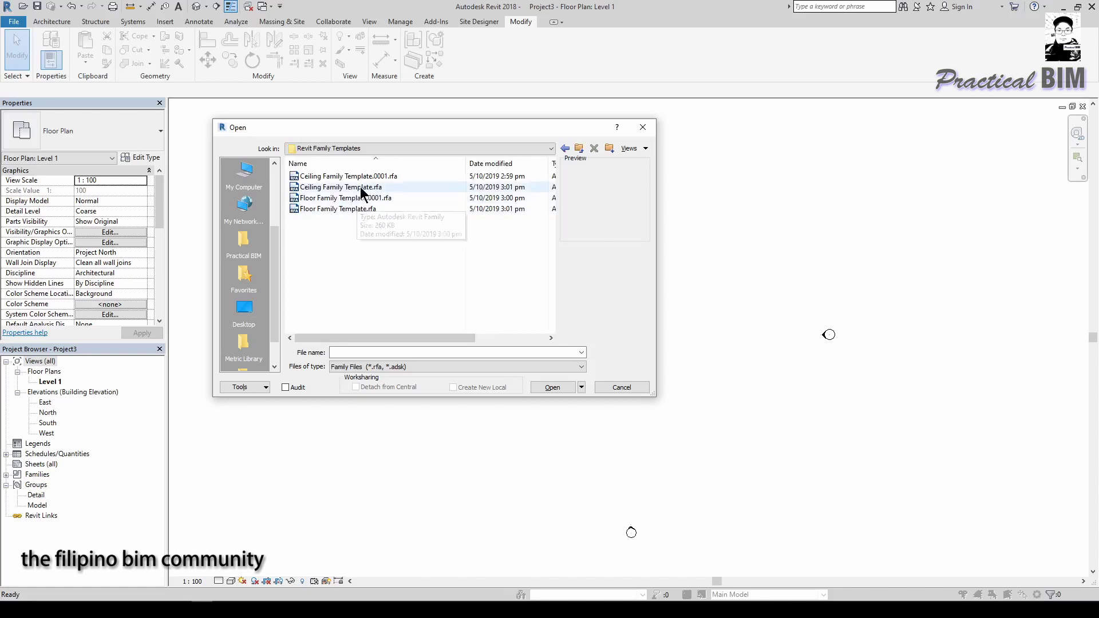
{"action": "left_click", "coordinate": [362, 187]}
{"action": "right_click", "coordinate": [362, 188]}
{"action": "left_click", "coordinate": [400, 325]}
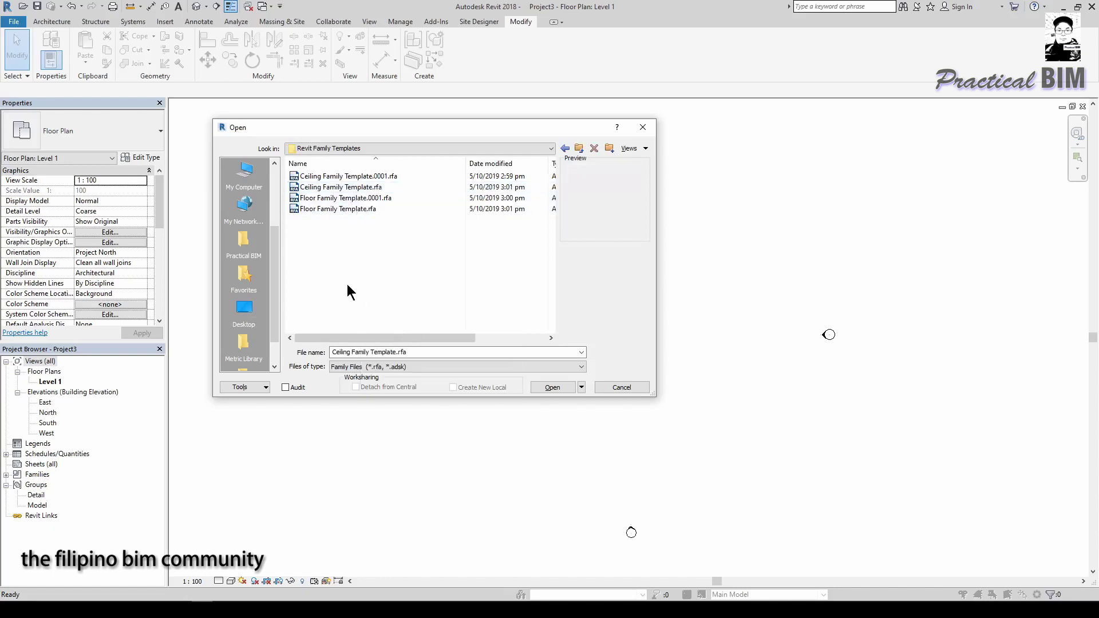
{"action": "right_click", "coordinate": [347, 283]}
{"action": "left_click", "coordinate": [387, 345]}
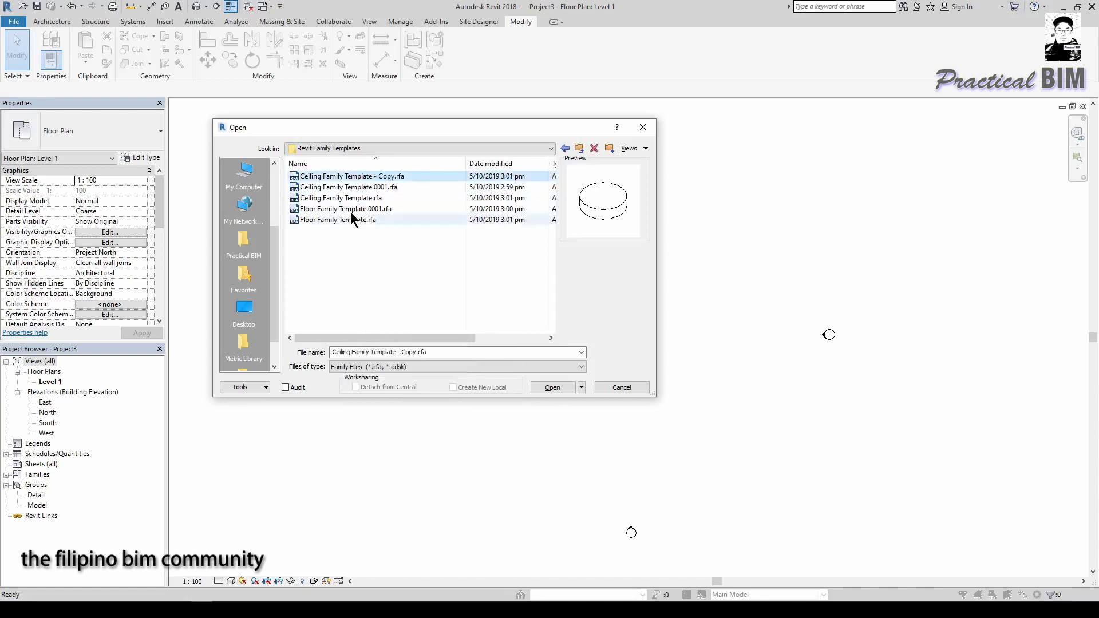
Rename the copied ceiling template as Ceiling Hanger Rod.rfa and open it
{"action": "right_click", "coordinate": [359, 177]}
{"action": "left_click", "coordinate": [389, 358]}
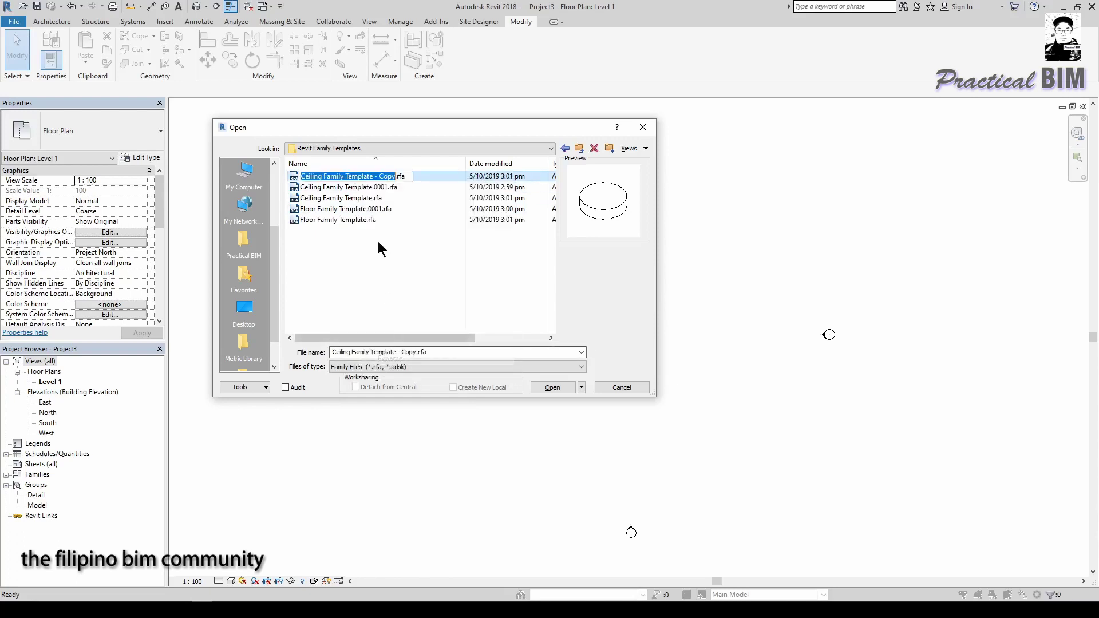
{"action": "type", "text": "Ceiling "}
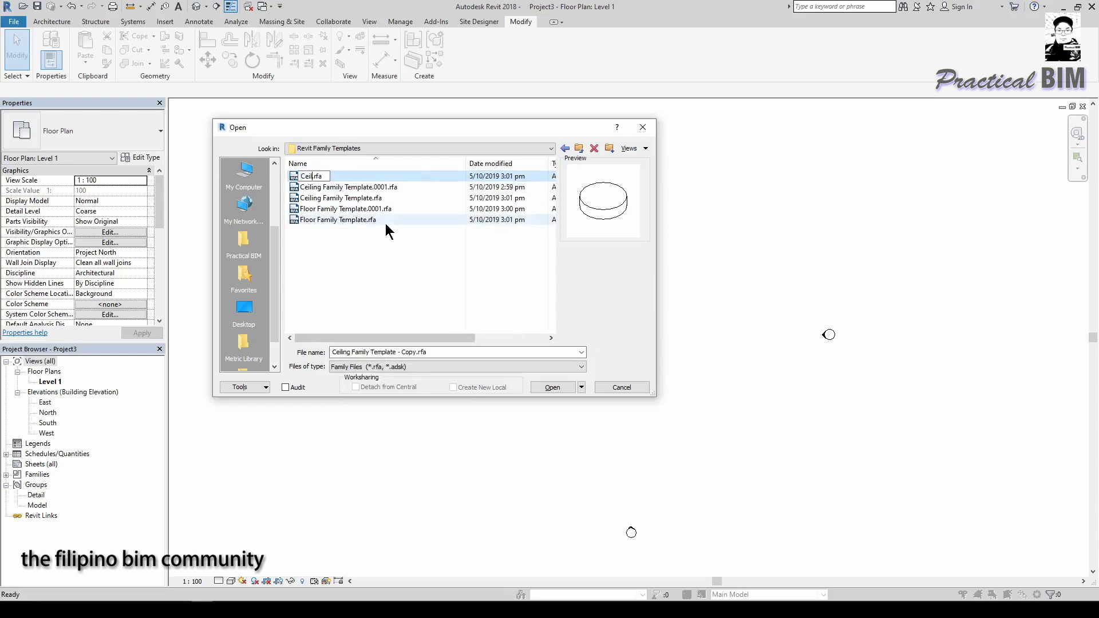
{"action": "type", "text": "Hanger Rod"}
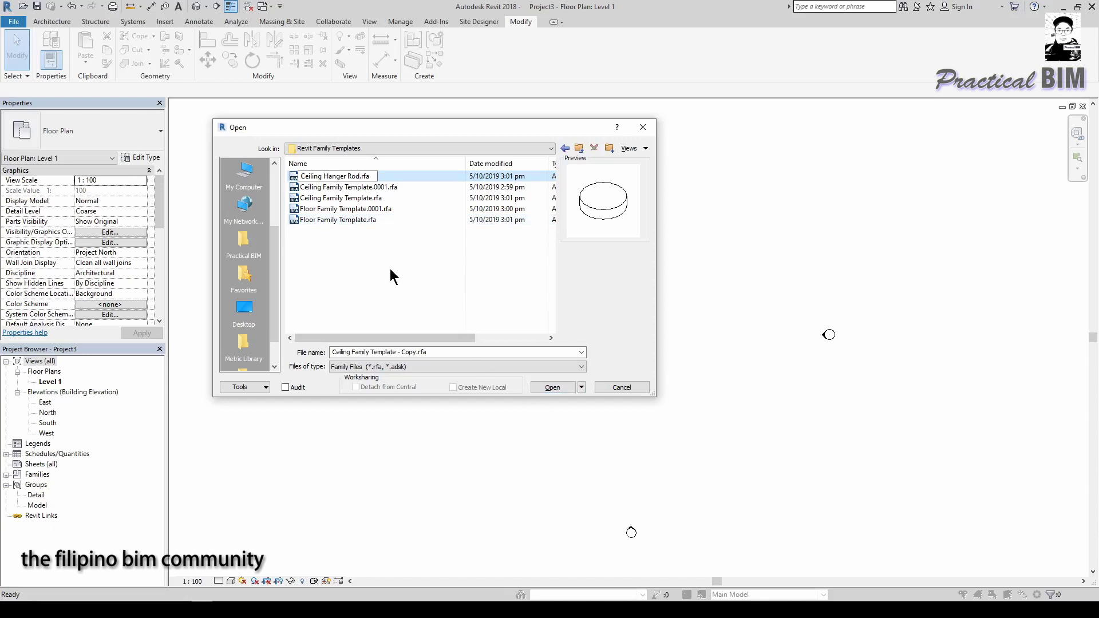
{"action": "left_click", "coordinate": [366, 178]}
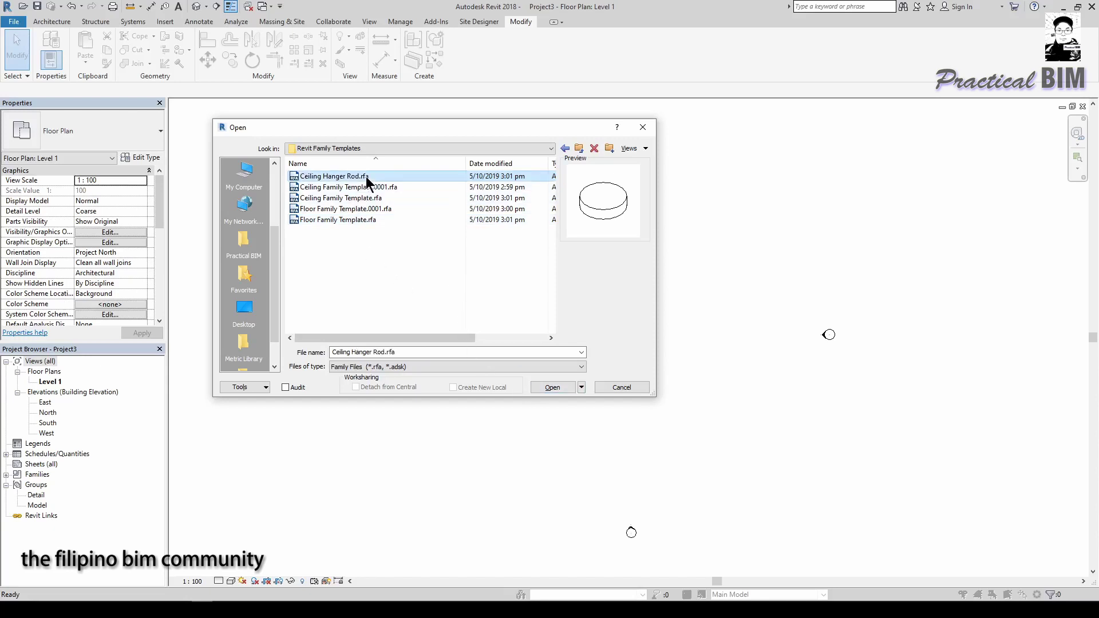
{"action": "left_click", "coordinate": [552, 388]}
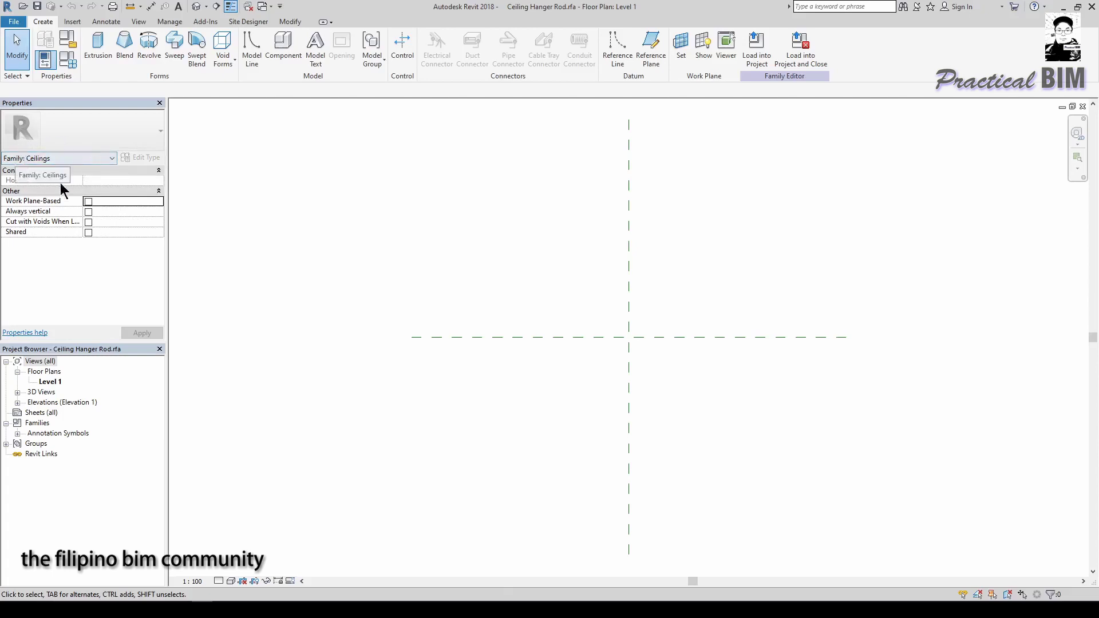
Check the model categories in the visibility/graphic overrides of the Level 1 floor plan
{"action": "left_click", "coordinate": [169, 21]}
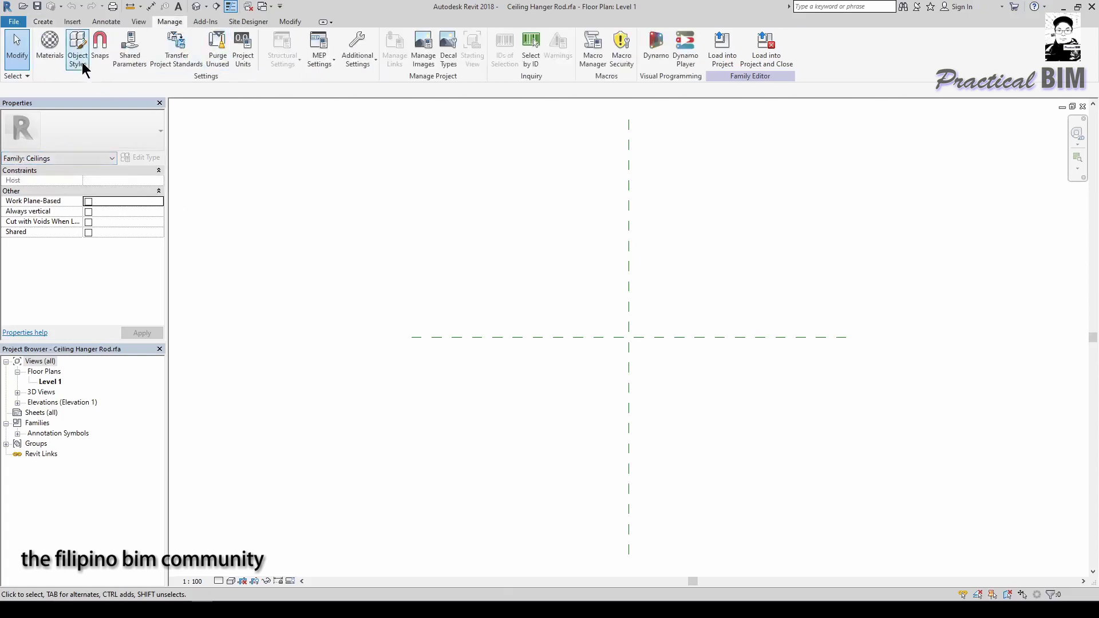
{"action": "key", "text": "Escape"}
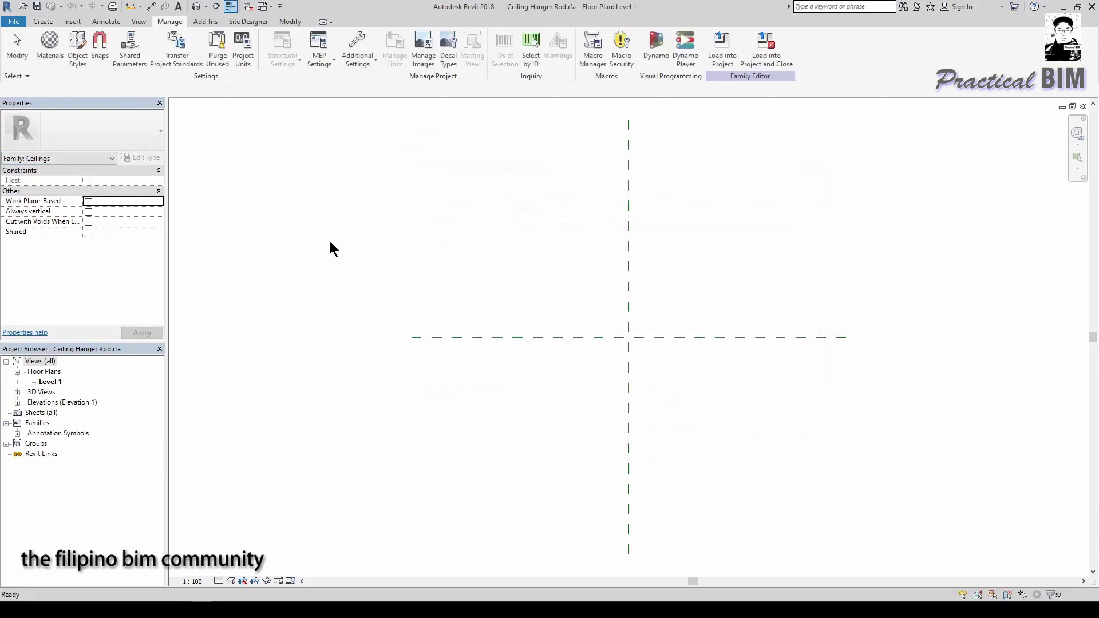
{"action": "key", "text": "v"}
{"action": "key", "text": "g"}
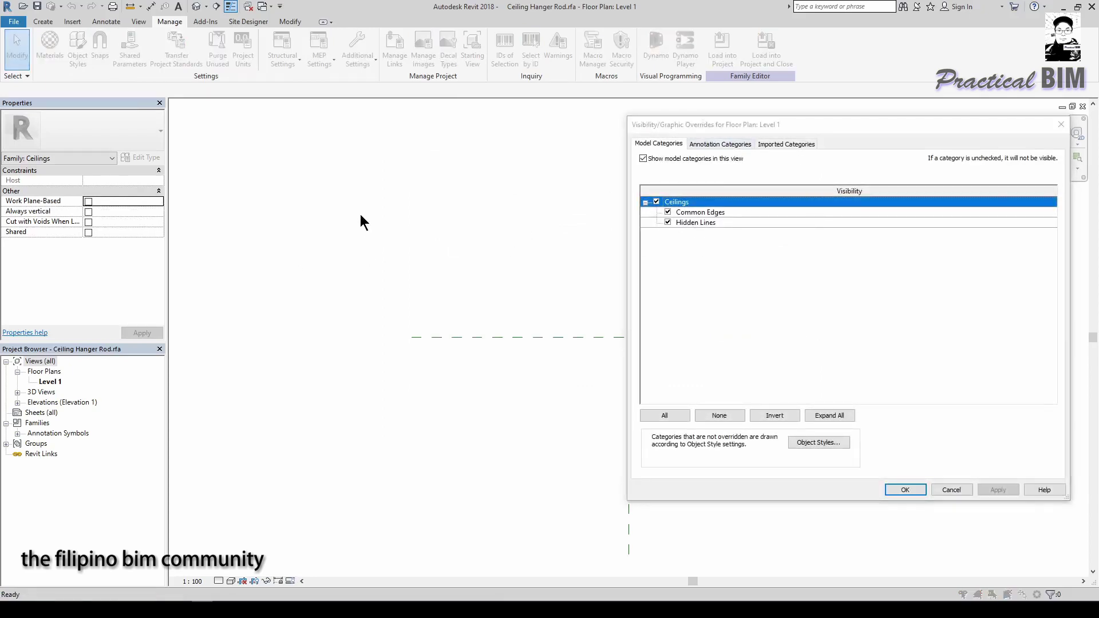
{"action": "key", "text": "Escape"}
Create a Ceilings subcategory named Ceiling Hanger Rod in the object styles
{"action": "left_click", "coordinate": [85, 56]}
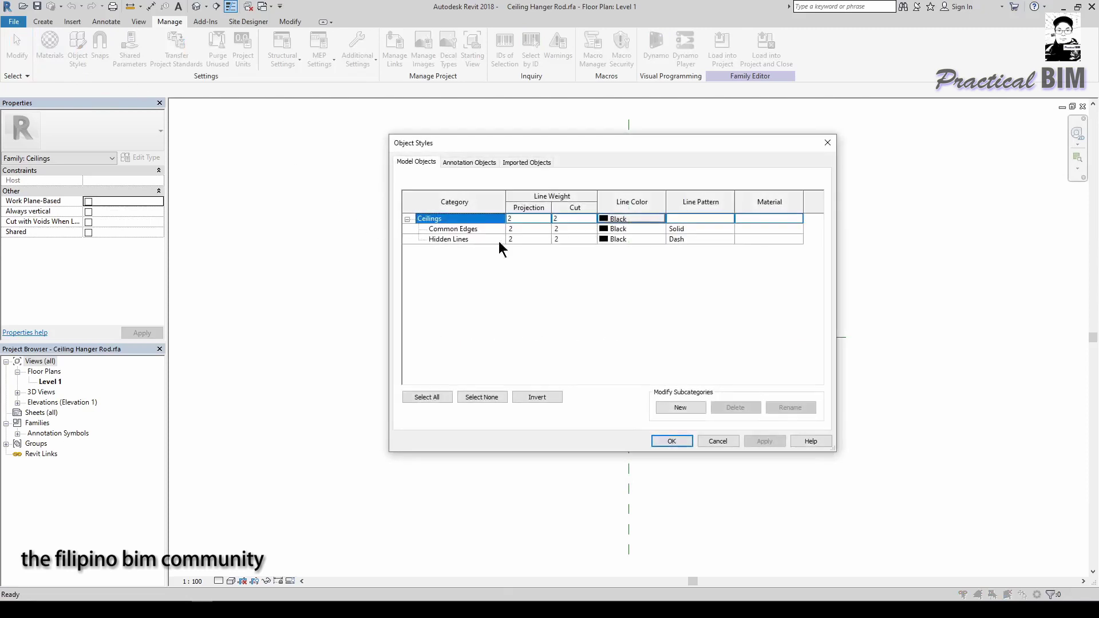
{"action": "left_click", "coordinate": [681, 407]}
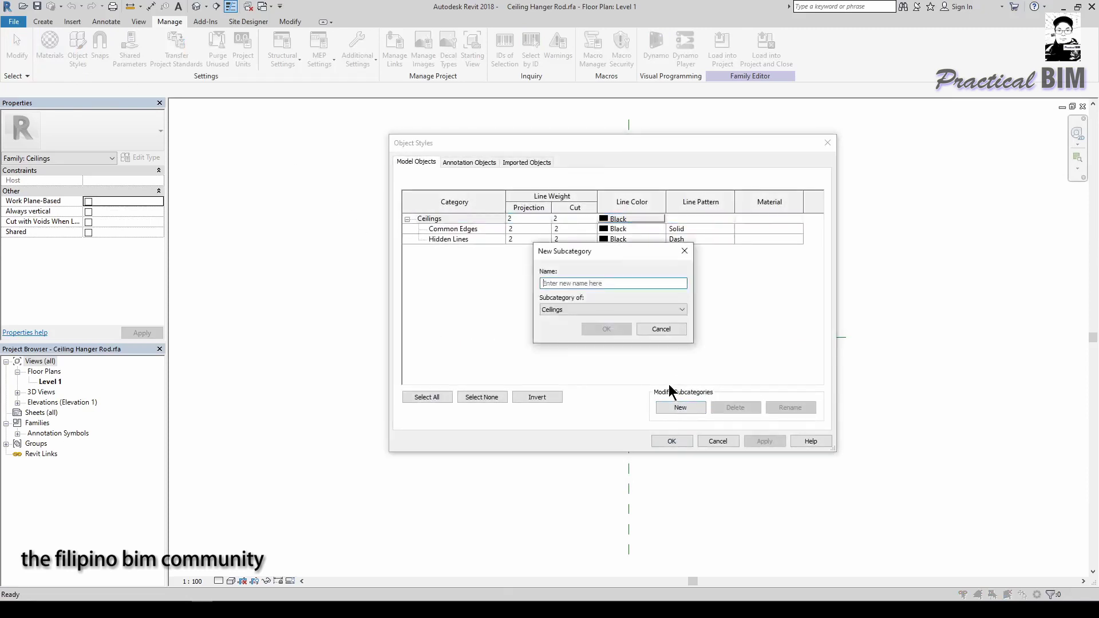
{"action": "type", "text": "Ceiling Hanger Rod"}
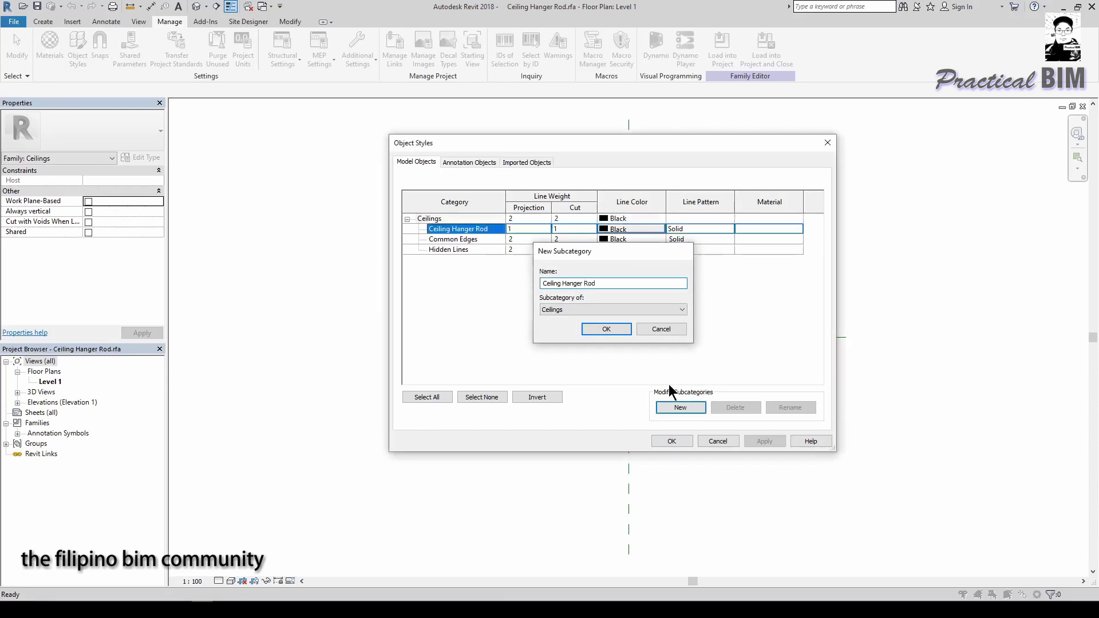
{"action": "key", "text": "Return"}
{"action": "left_click", "coordinate": [671, 441]}
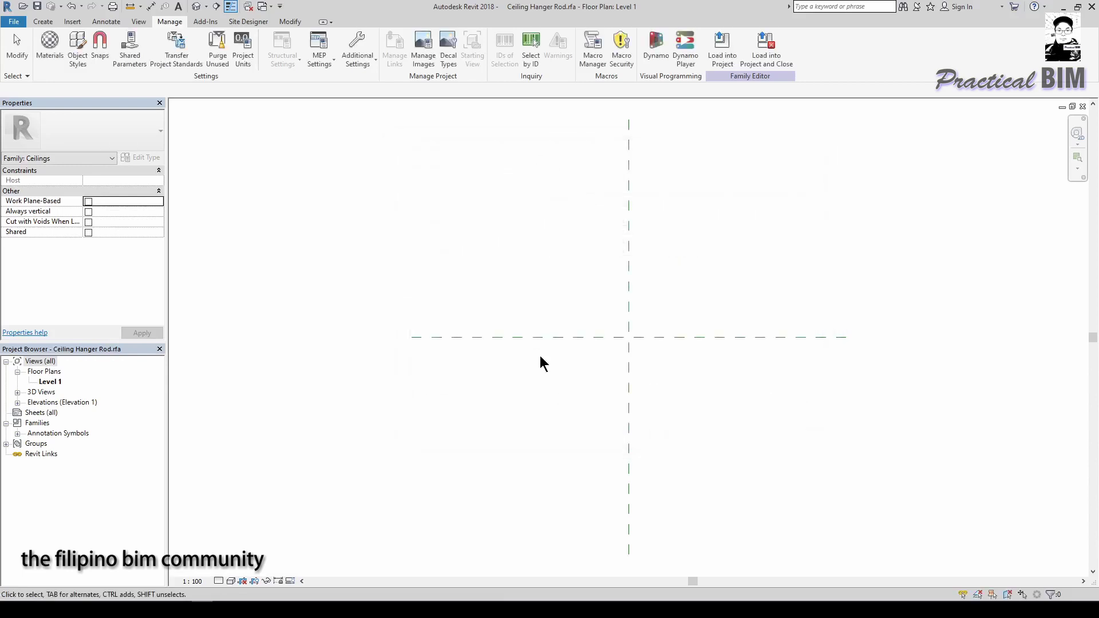
Start an extrusion and sketch a circle with a radius of about 300 mm centred on the reference plane intersection
{"action": "left_click", "coordinate": [46, 22]}
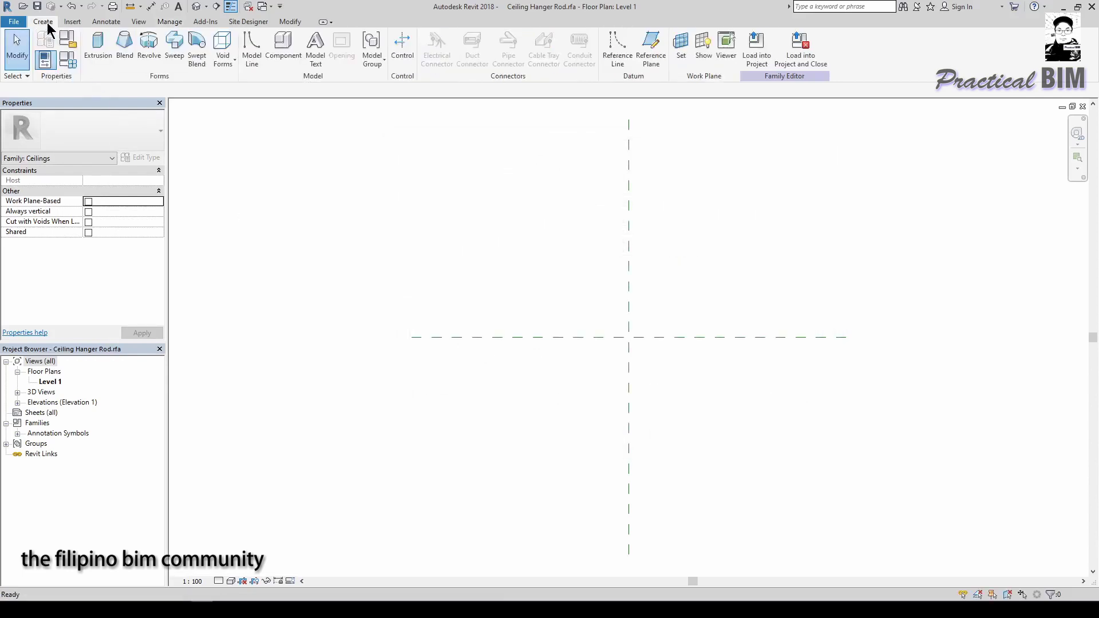
{"action": "left_click", "coordinate": [87, 57]}
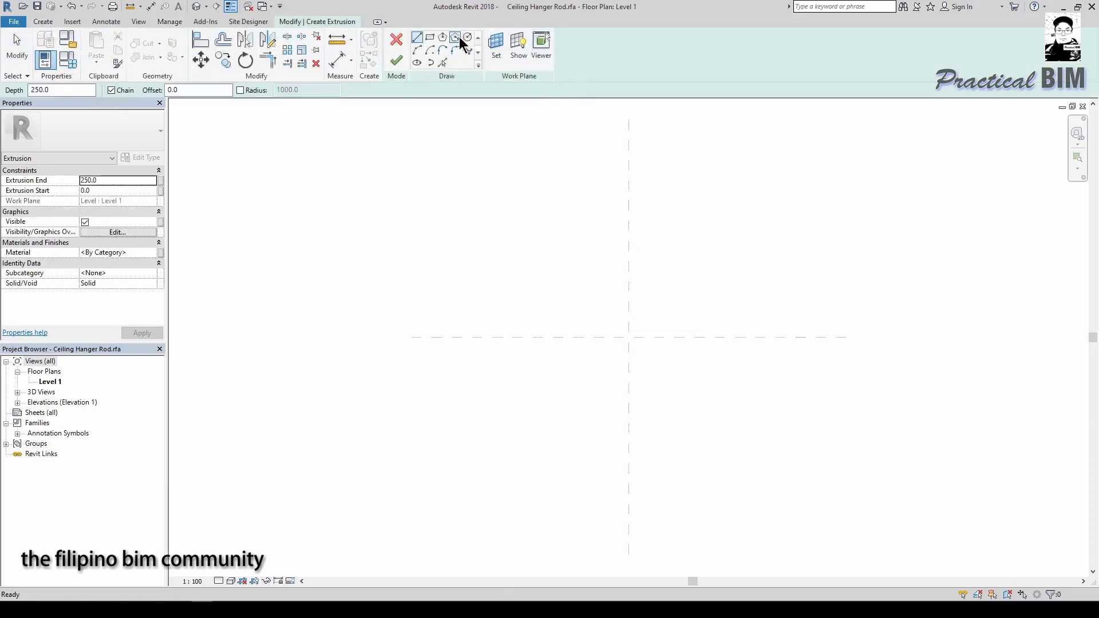
{"action": "left_click", "coordinate": [467, 37]}
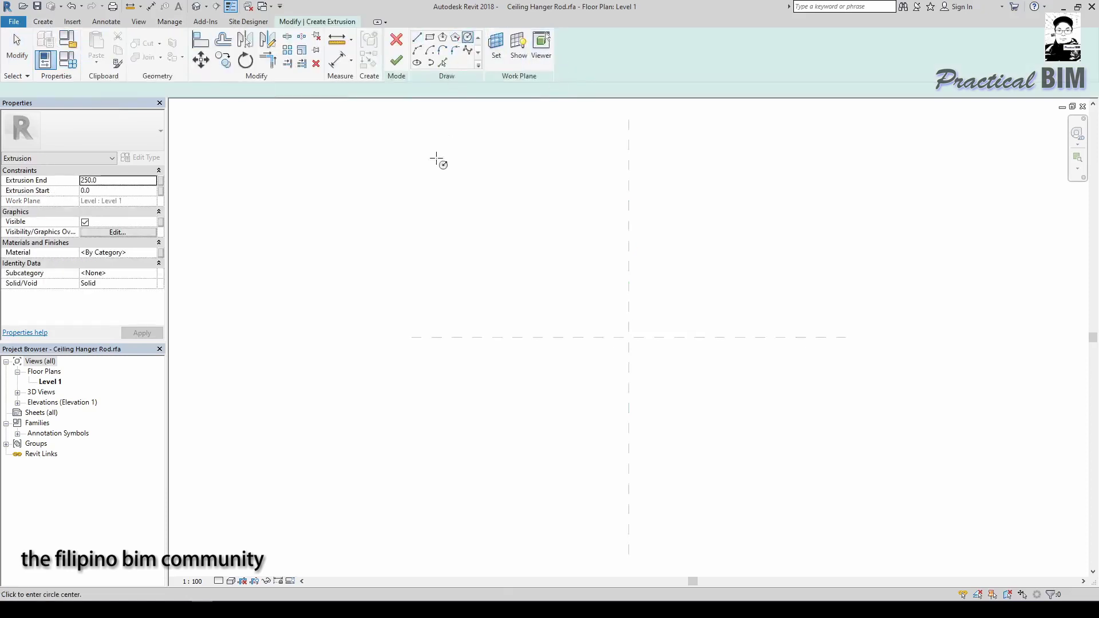
{"action": "left_click", "coordinate": [629, 337]}
{"action": "left_click", "coordinate": [661, 369]}
{"action": "key", "text": "Escape"}
{"action": "key", "text": "Escape"}
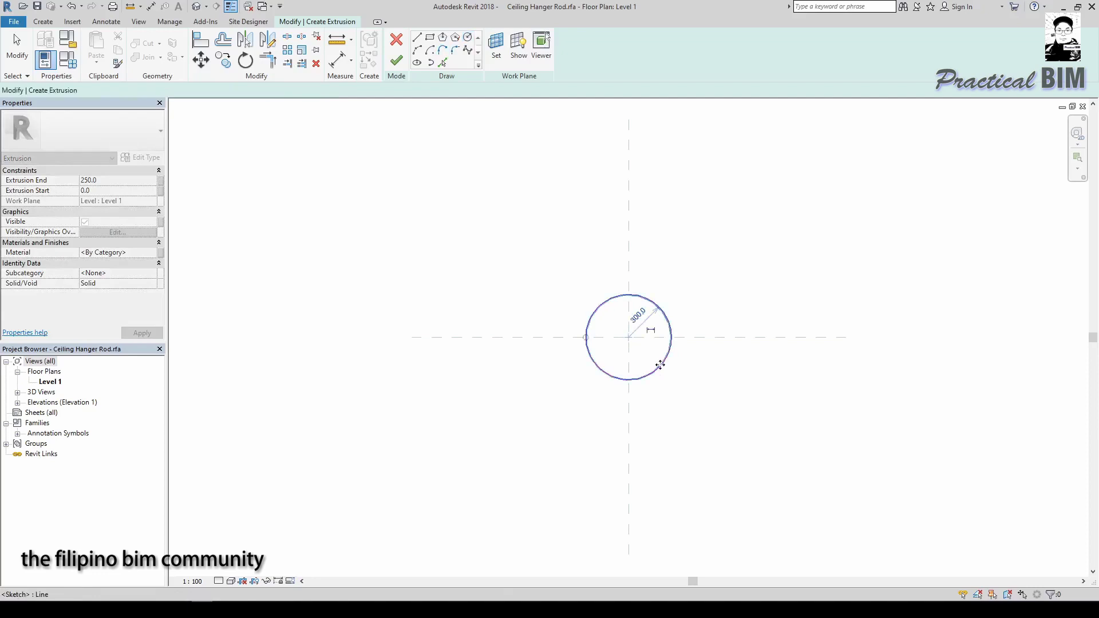
Set the sketched circle's radius to 3 mm
{"action": "left_click", "coordinate": [639, 317]}
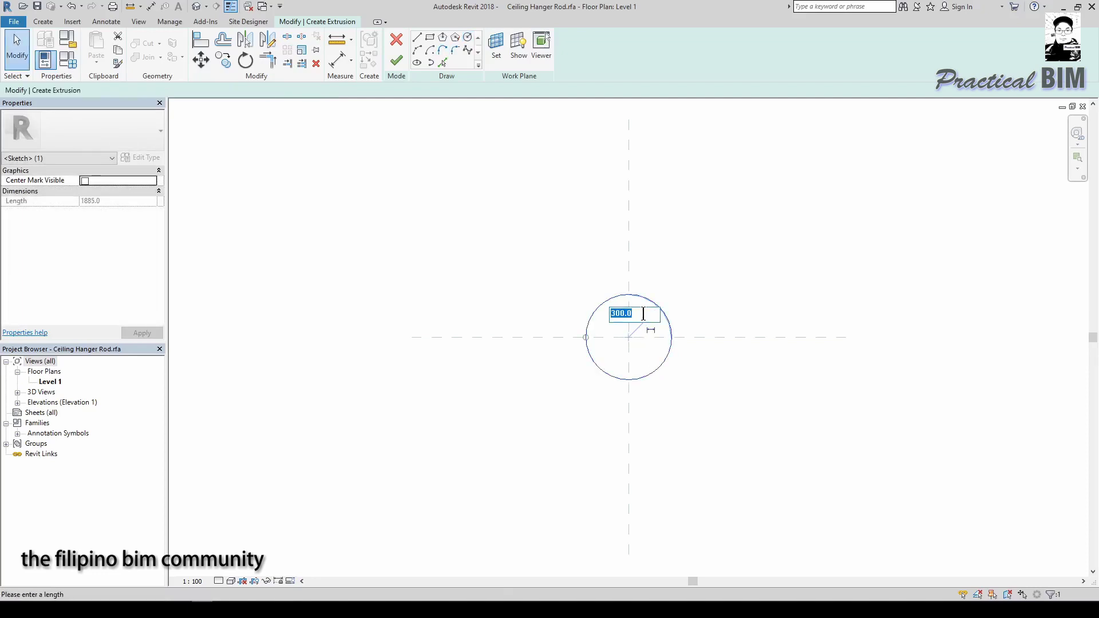
{"action": "type", "text": "5"}
{"action": "key", "text": "Return"}
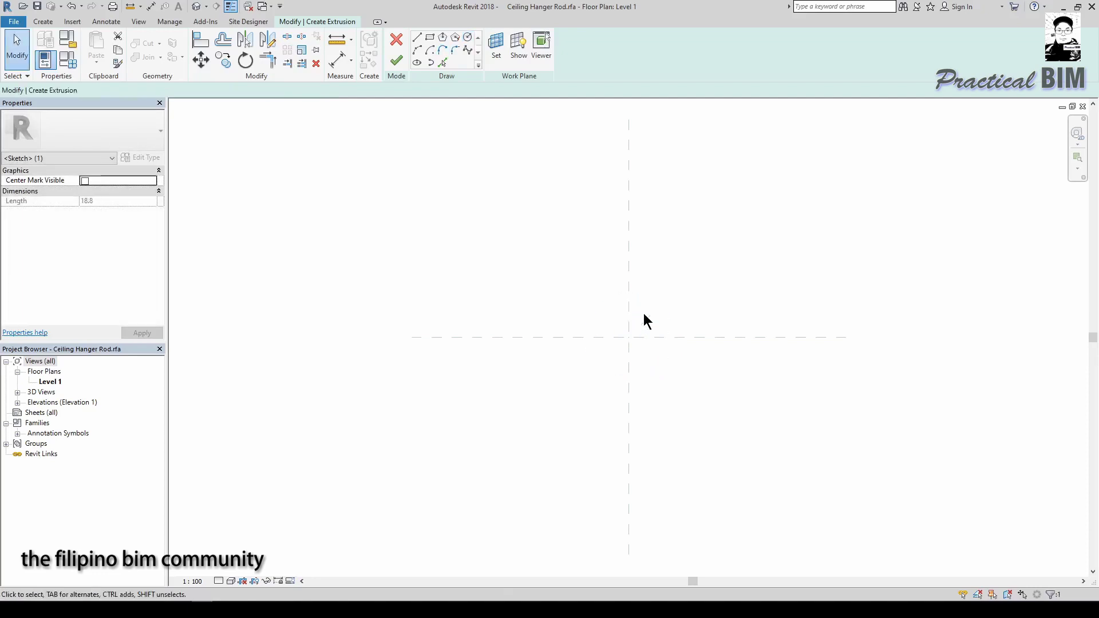
{"action": "key", "text": "Escape"}
{"action": "scroll", "coordinate": [643, 322], "scroll_direction": "up", "scroll_amount": 3}
{"action": "scroll", "coordinate": [611, 358], "scroll_direction": "up", "scroll_amount": 5}
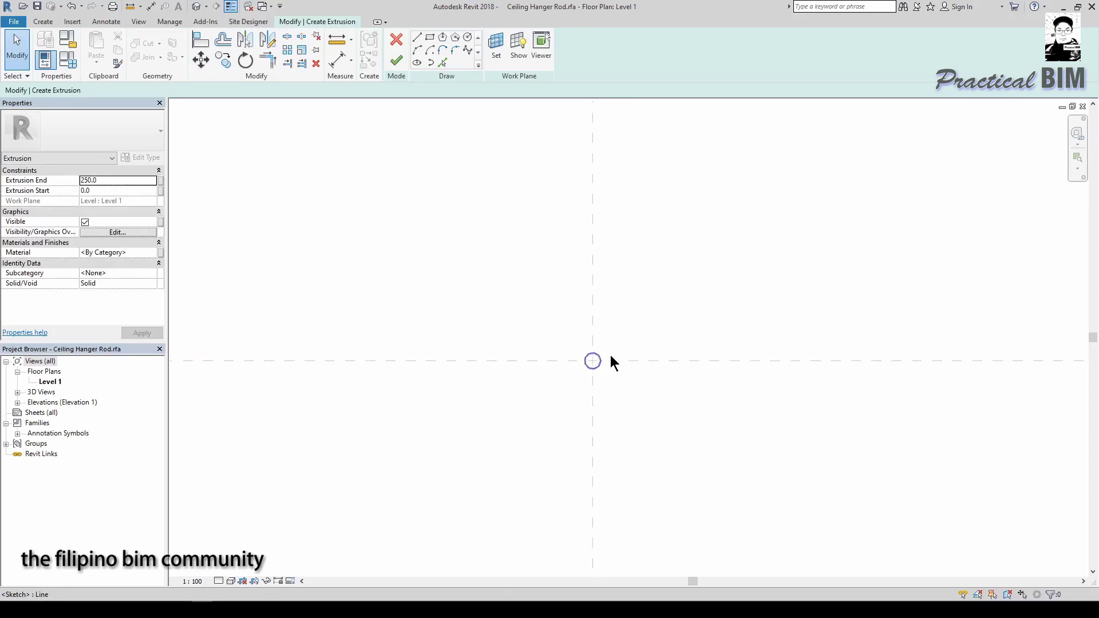
Finish the circular rod extrusion and assign it to the Ceiling Hanger Rod subcategory
{"action": "left_click", "coordinate": [397, 66]}
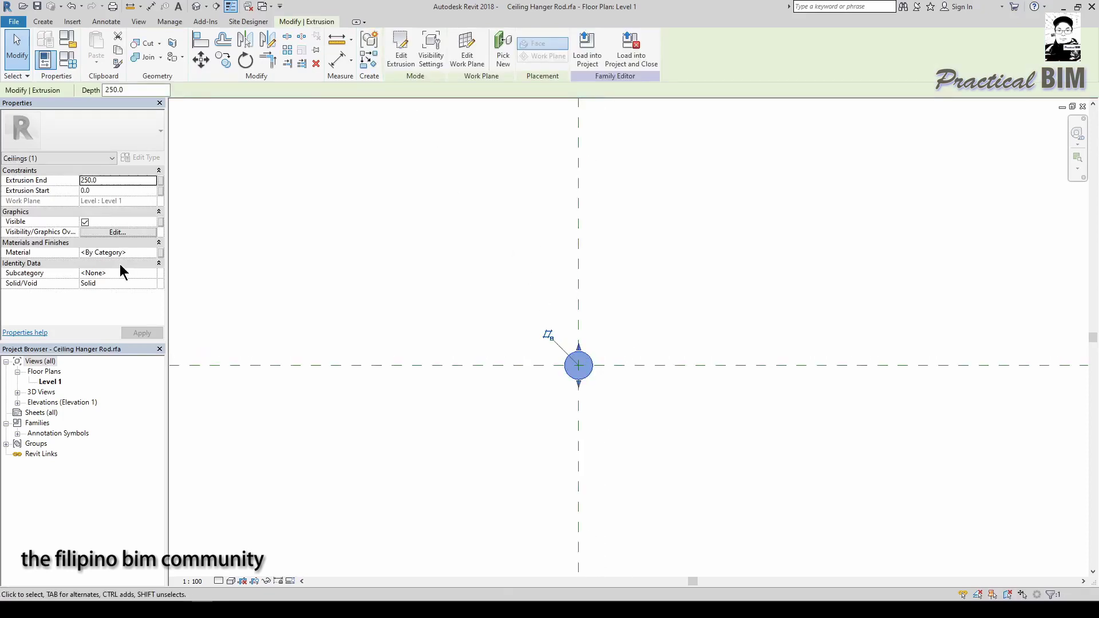
{"action": "left_click", "coordinate": [150, 273]}
{"action": "left_click", "coordinate": [125, 293]}
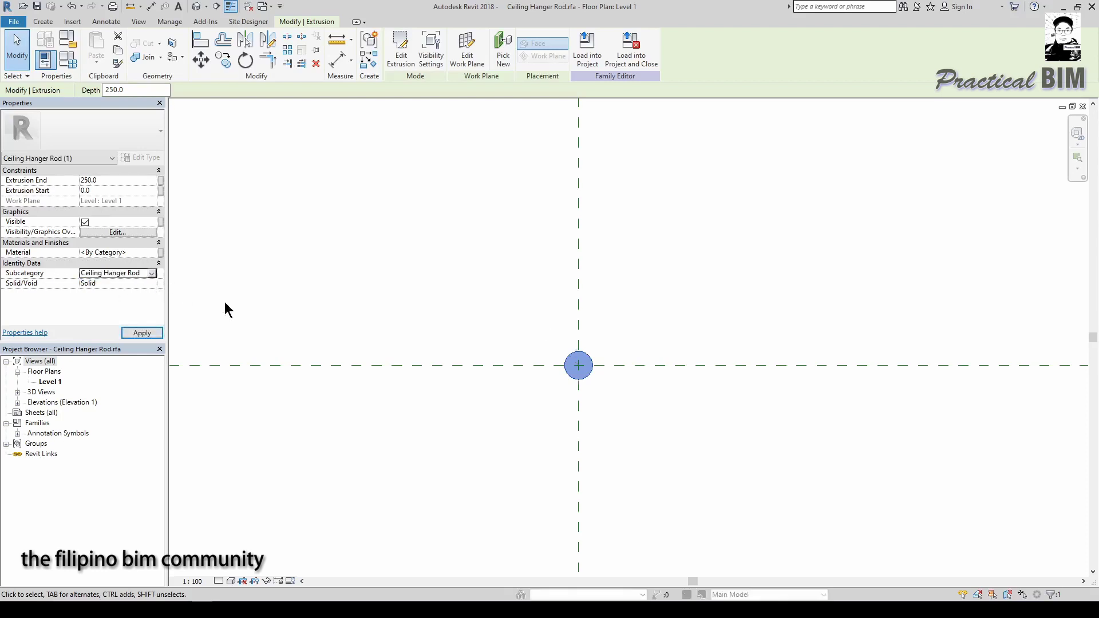
{"action": "left_click", "coordinate": [452, 420]}
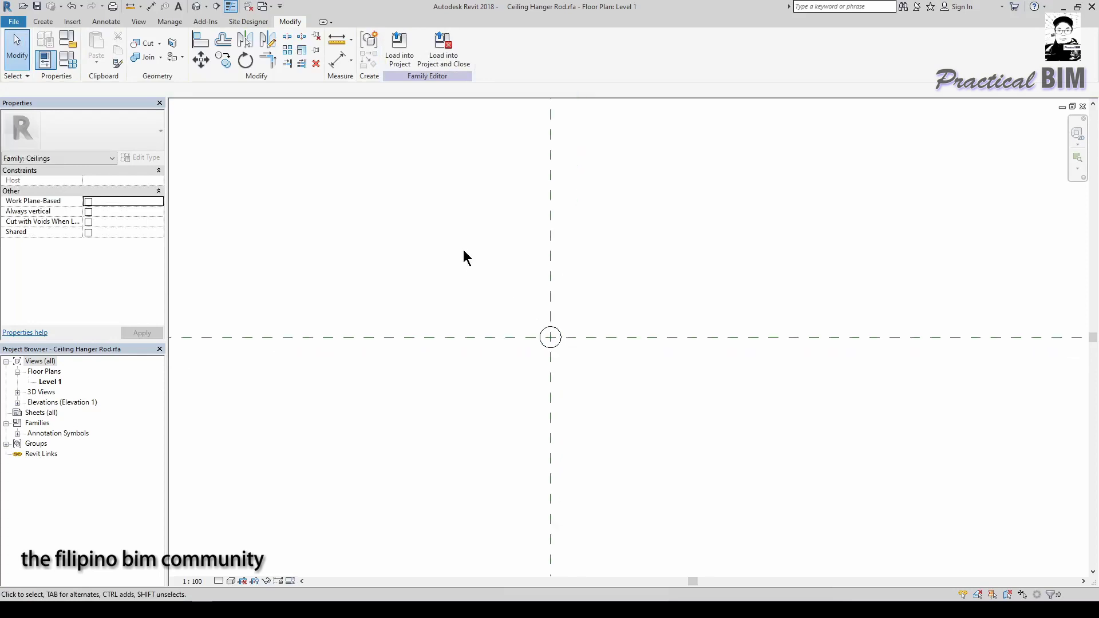
Load the hanger rod family into the Test.rvt project, overwriting the existing version
{"action": "left_click", "coordinate": [403, 60]}
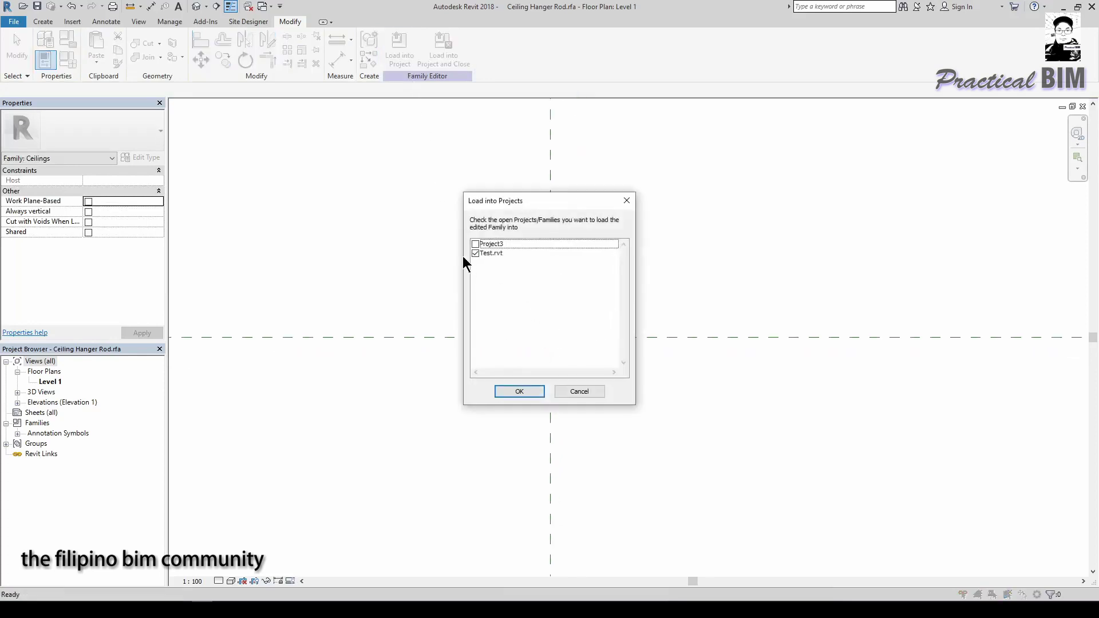
{"action": "left_click", "coordinate": [519, 392]}
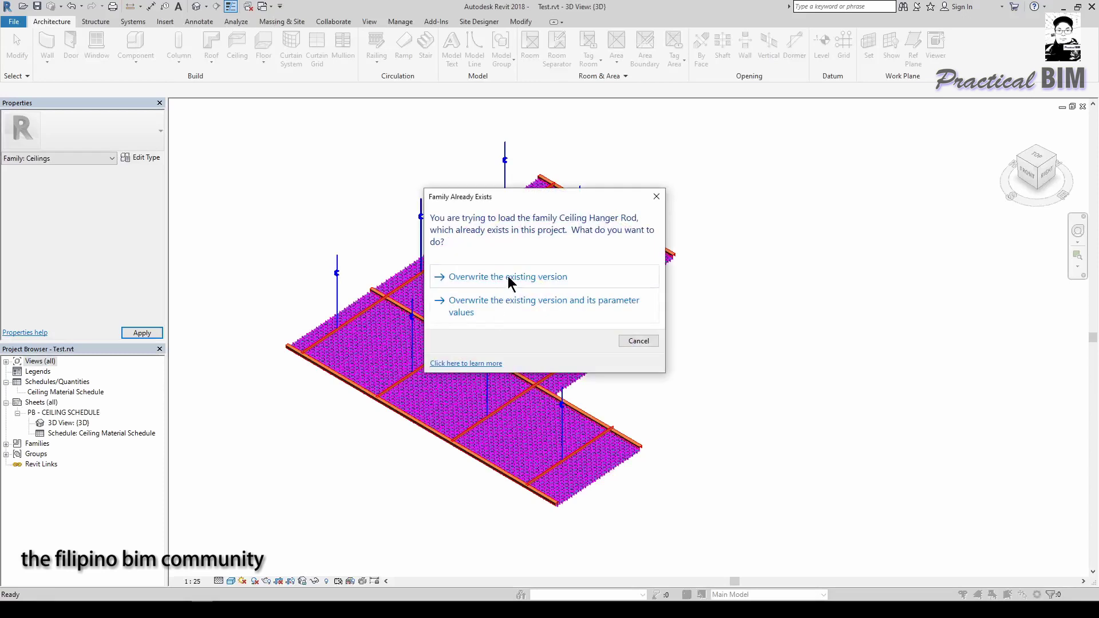
{"action": "left_click", "coordinate": [511, 280]}
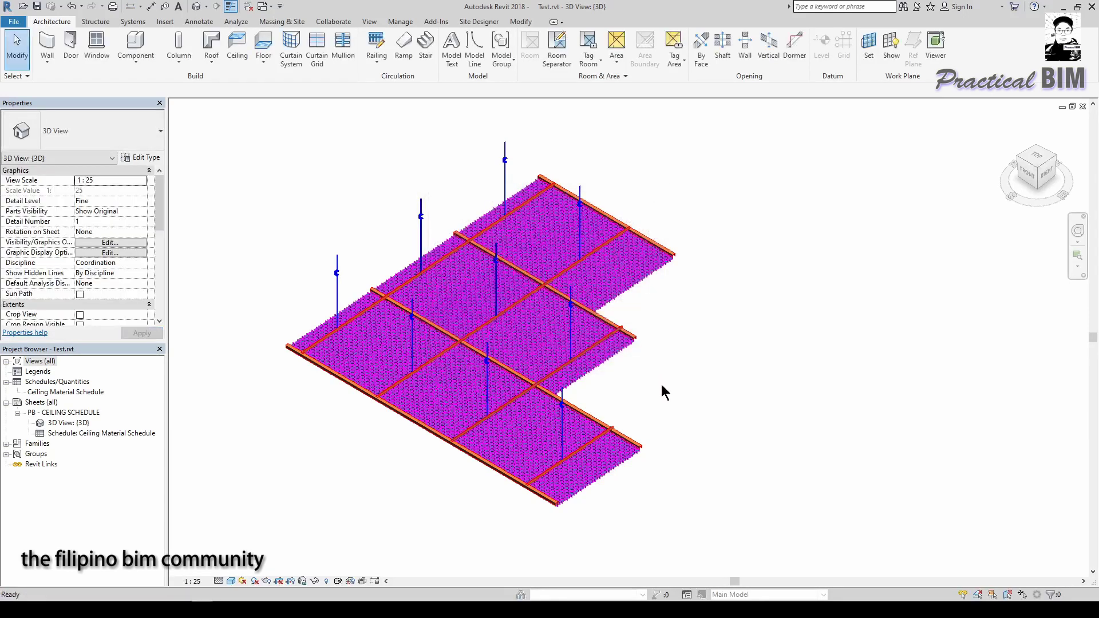
Place three Ceiling Hanger Rod components in the empty area beside the ceiling in the 3D view
{"action": "left_click", "coordinate": [150, 44]}
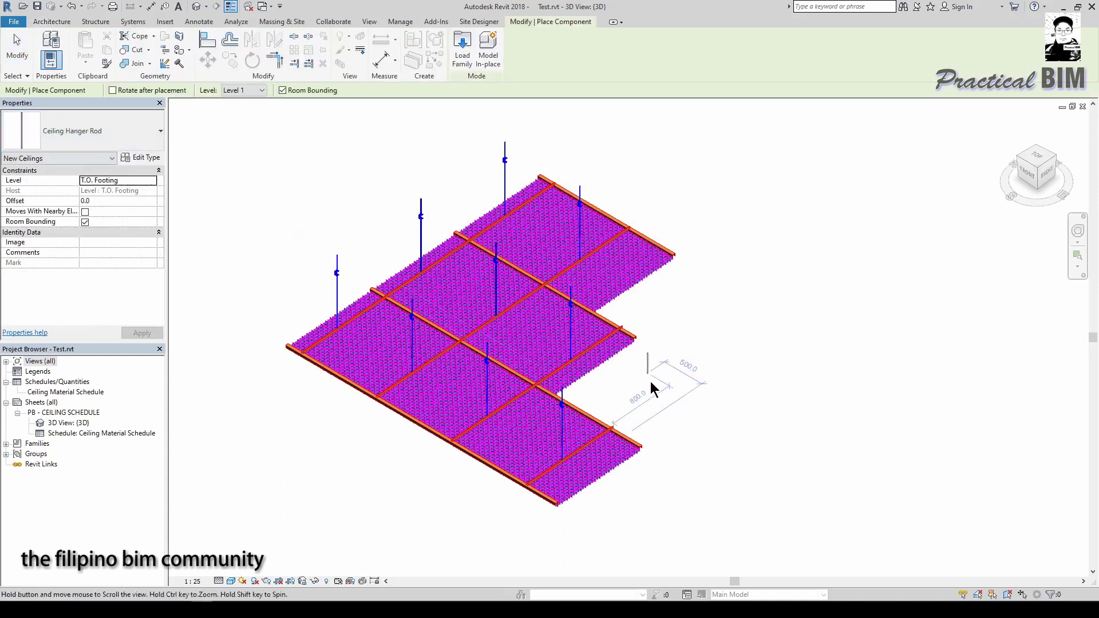
{"action": "scroll", "coordinate": [650, 383], "scroll_direction": "up", "scroll_amount": 2}
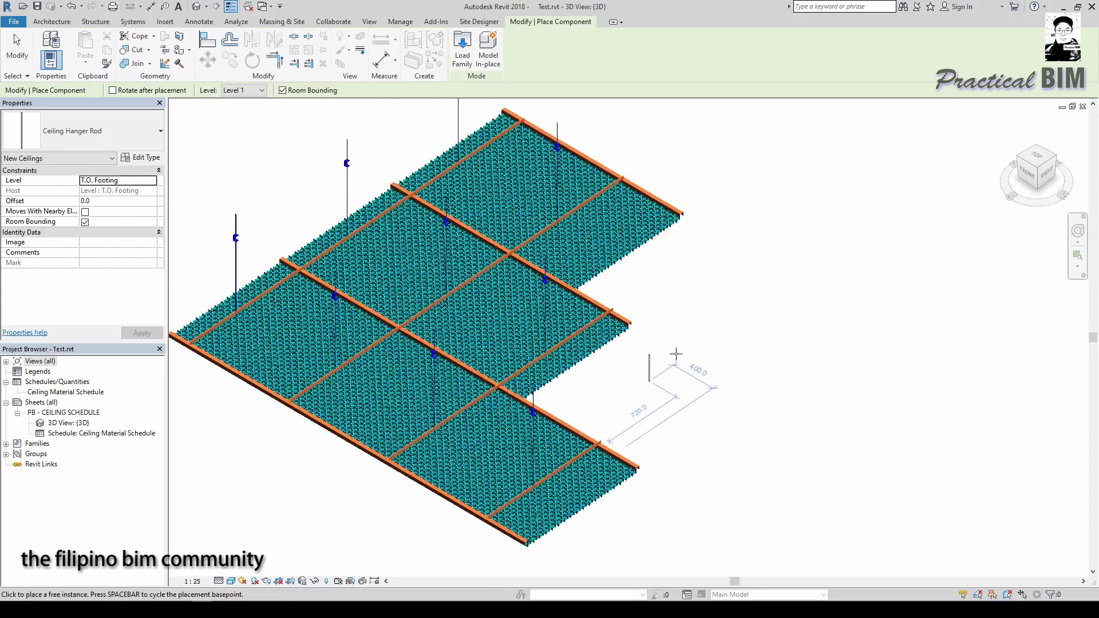
{"action": "scroll", "coordinate": [677, 352], "scroll_direction": "up", "scroll_amount": 1}
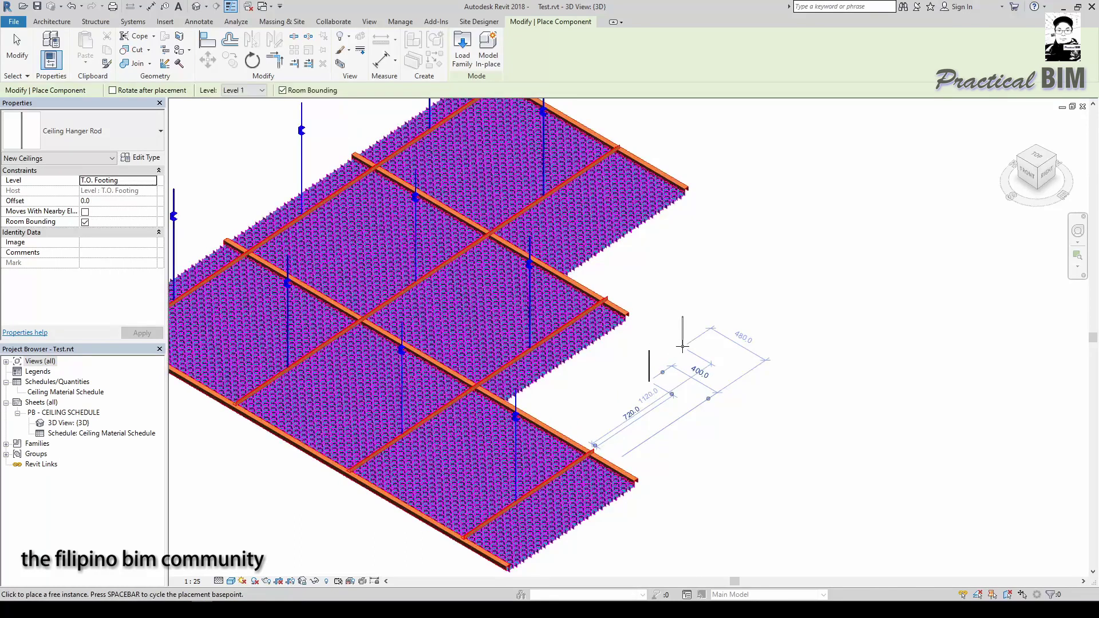
{"action": "left_click", "coordinate": [732, 375]}
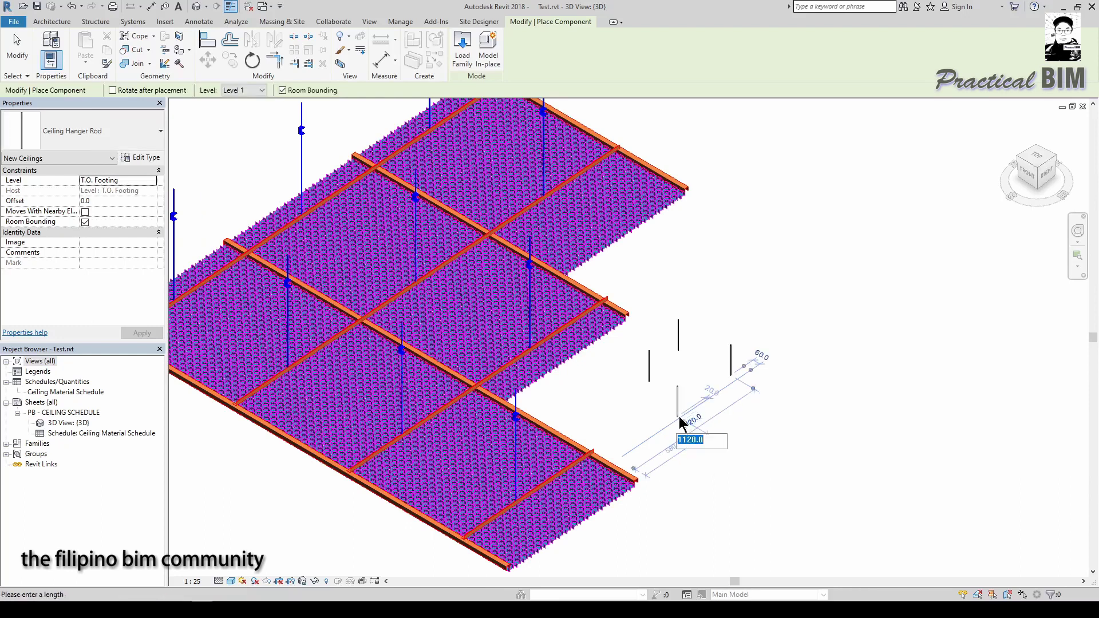
{"action": "key", "text": "Escape"}
{"action": "key", "text": "Escape"}
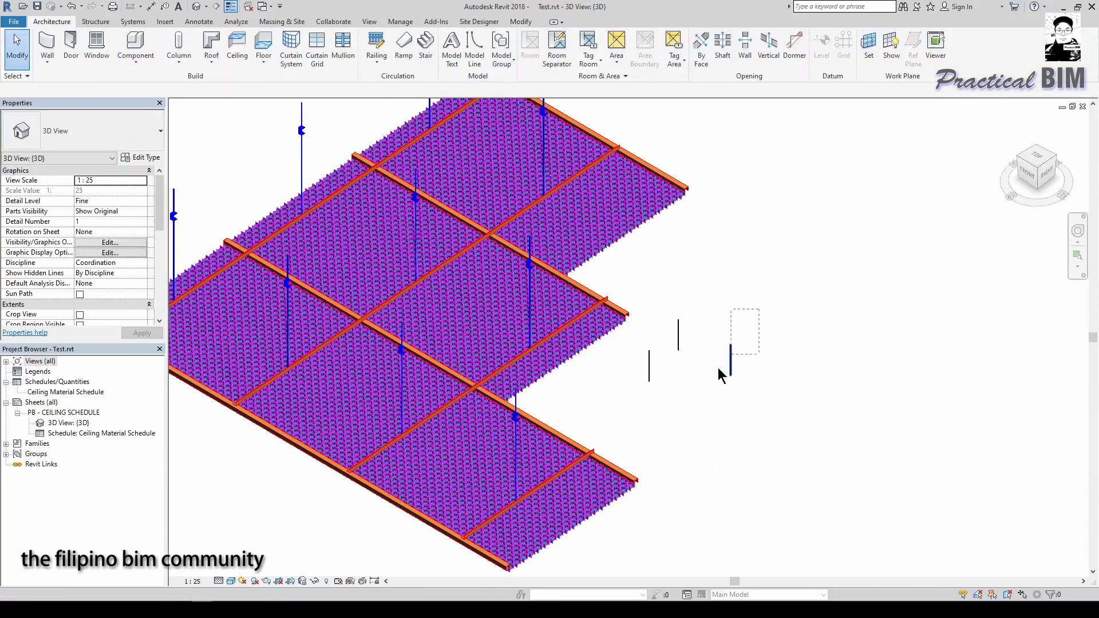
Set the offset of the three newly placed hanger rods to 1000
{"action": "left_click_drag", "start_coordinate": [648, 393], "coordinate": [649, 392]}
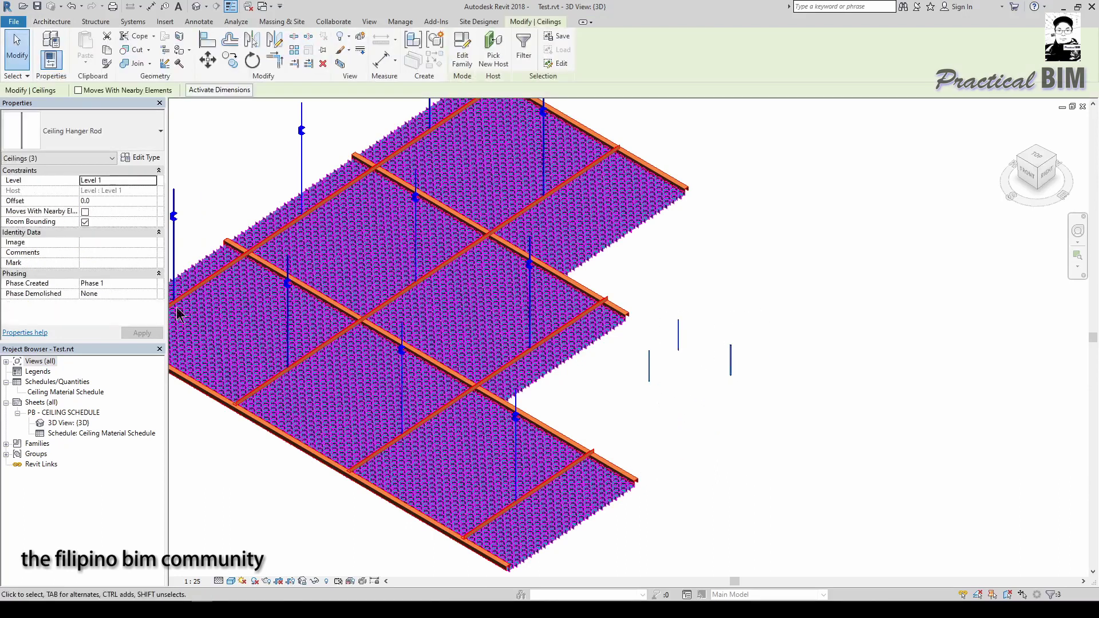
{"action": "left_click", "coordinate": [117, 200]}
{"action": "type", "text": "100"}
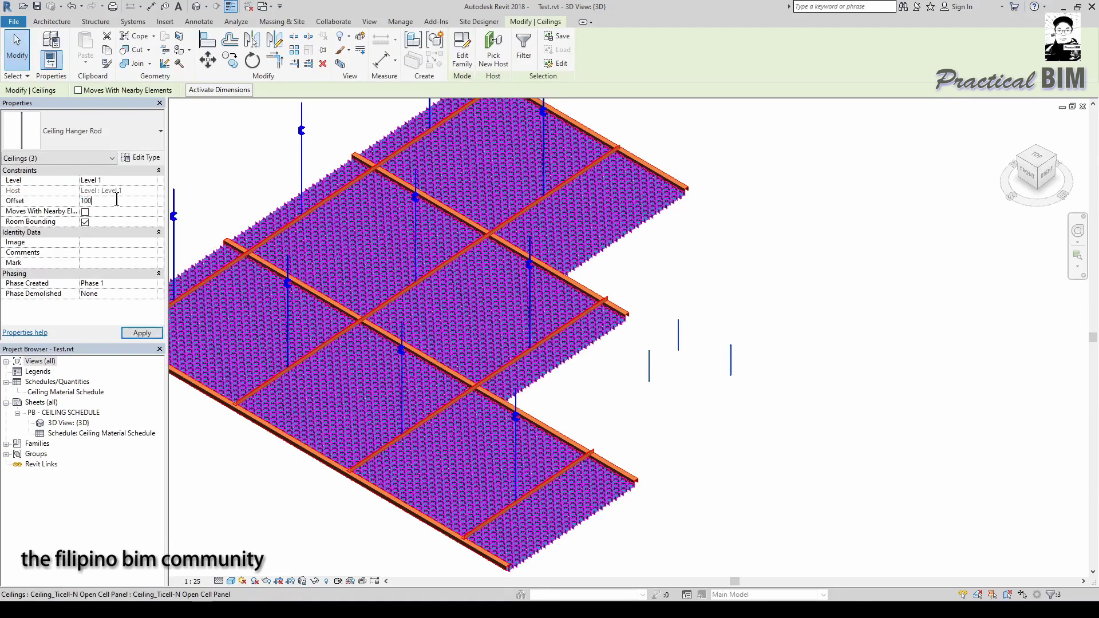
{"action": "key", "text": "Return"}
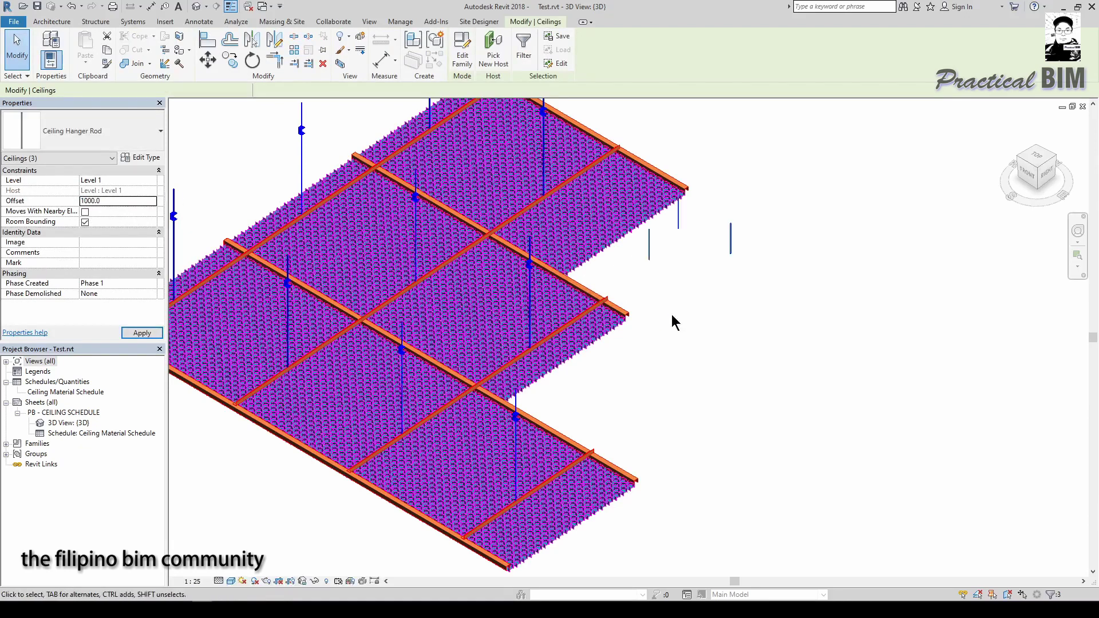
{"action": "middle_click_drag", "start_coordinate": [700, 290], "coordinate": [689, 326], "text": "shift"}
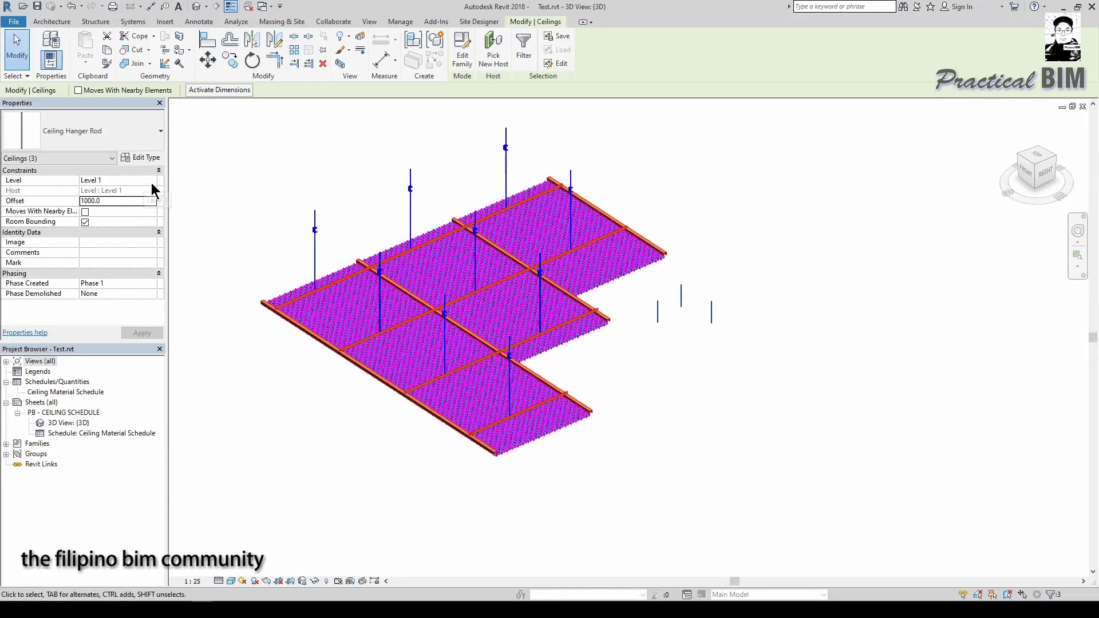
{"action": "left_click", "coordinate": [690, 256]}
Try the three placed hanger rods on the T.O. Footing level and return them to Level 1
{"action": "left_click_drag", "start_coordinate": [731, 282], "coordinate": [647, 326]}
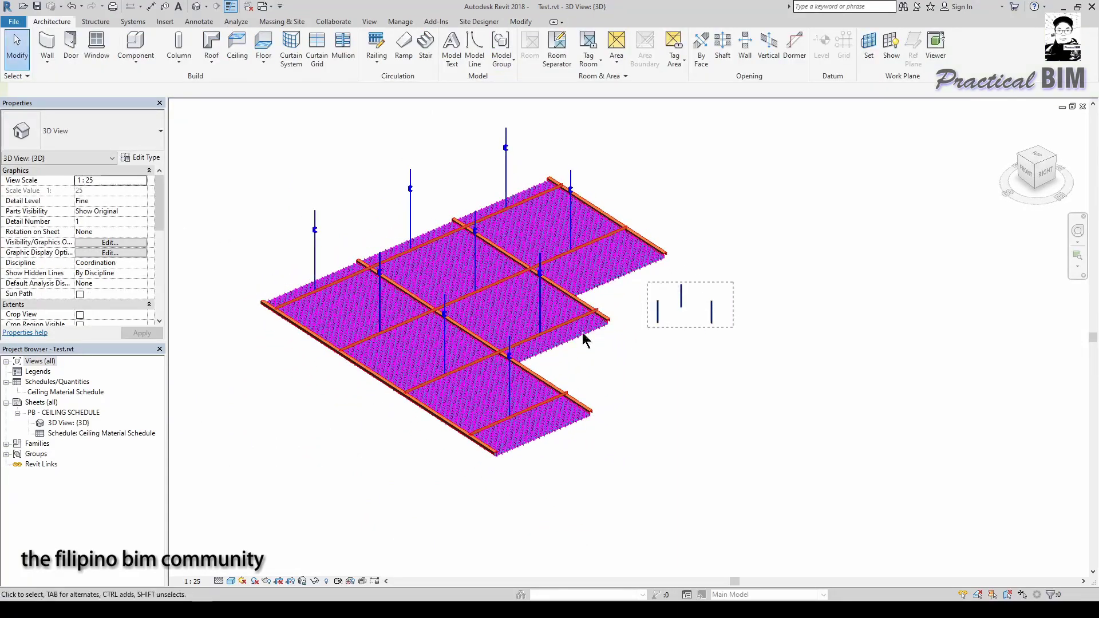
{"action": "left_click", "coordinate": [106, 181]}
{"action": "left_click", "coordinate": [152, 181]}
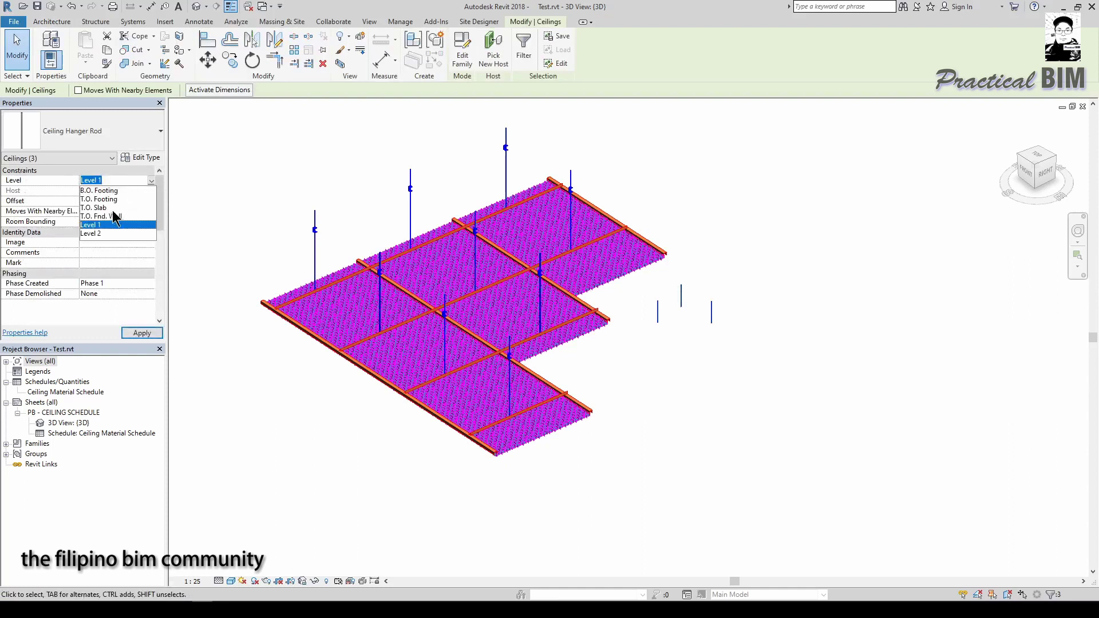
{"action": "left_click", "coordinate": [113, 199]}
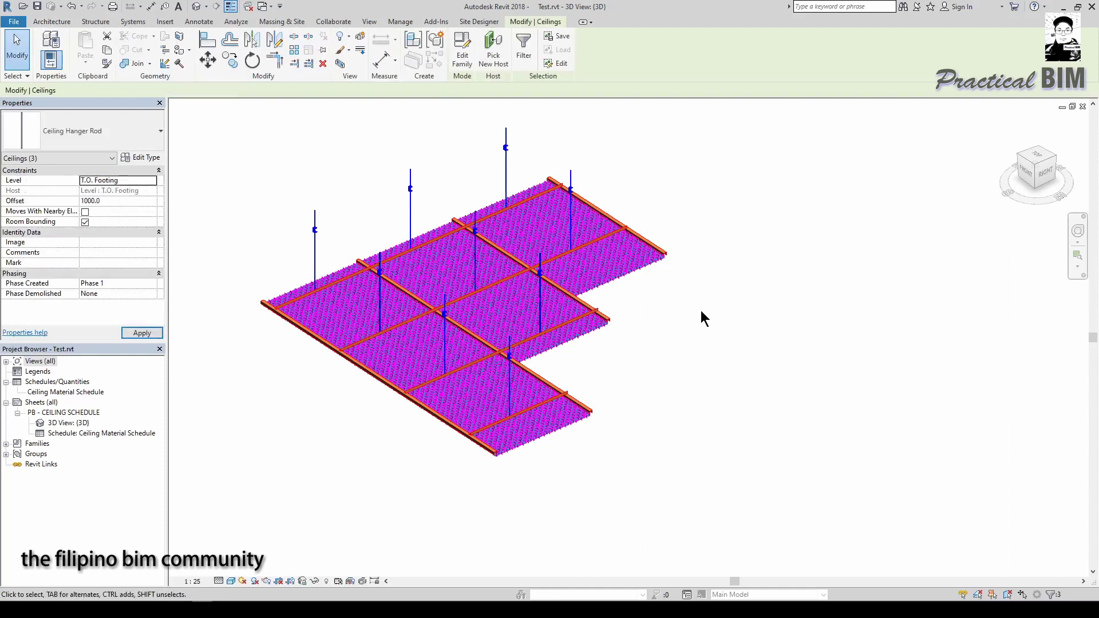
{"action": "left_click", "coordinate": [152, 182]}
{"action": "left_click", "coordinate": [151, 182]}
{"action": "left_click", "coordinate": [114, 225]}
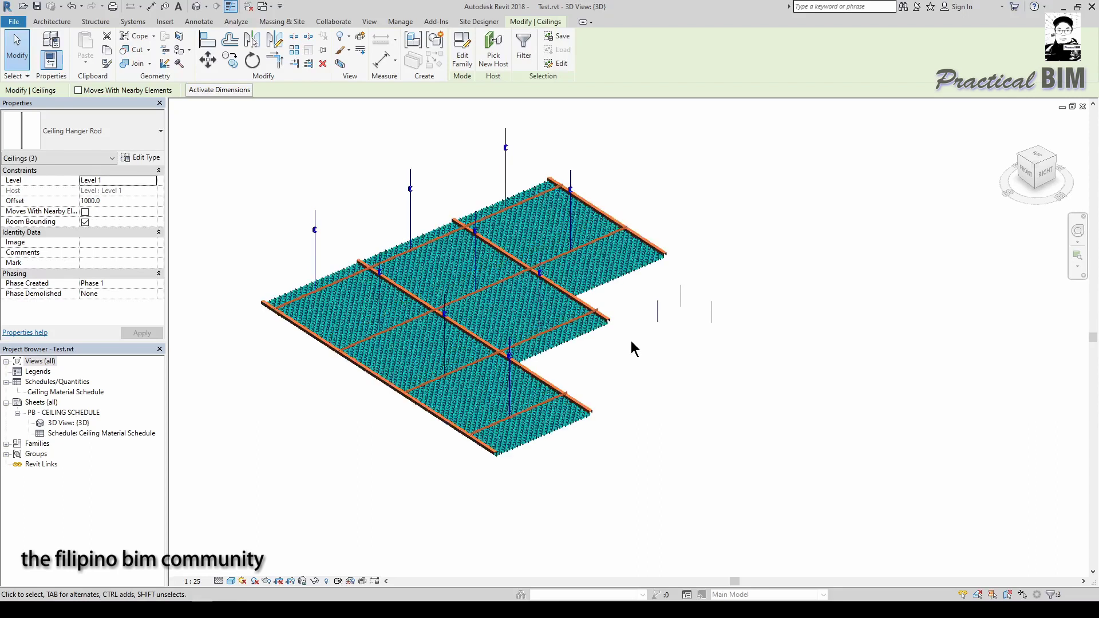
Hide the Ceilings category in the 3D view's visibility/graphic overrides and show it again to test the rods' category
{"action": "key", "text": "v"}
{"action": "key", "text": "g"}
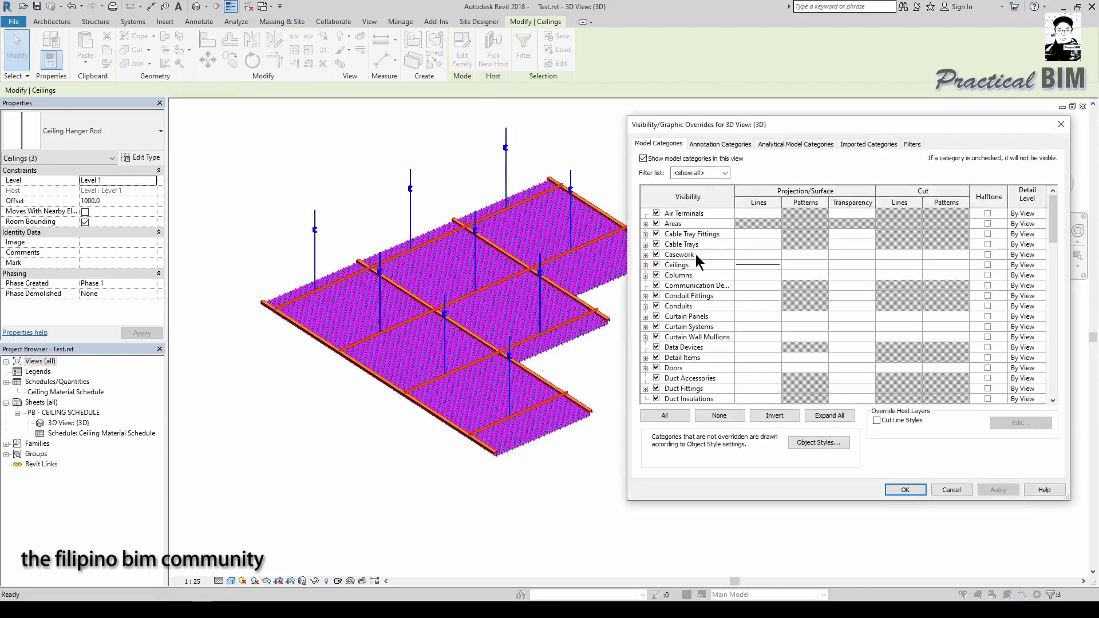
{"action": "left_click", "coordinate": [679, 264]}
{"action": "left_click", "coordinate": [656, 265]}
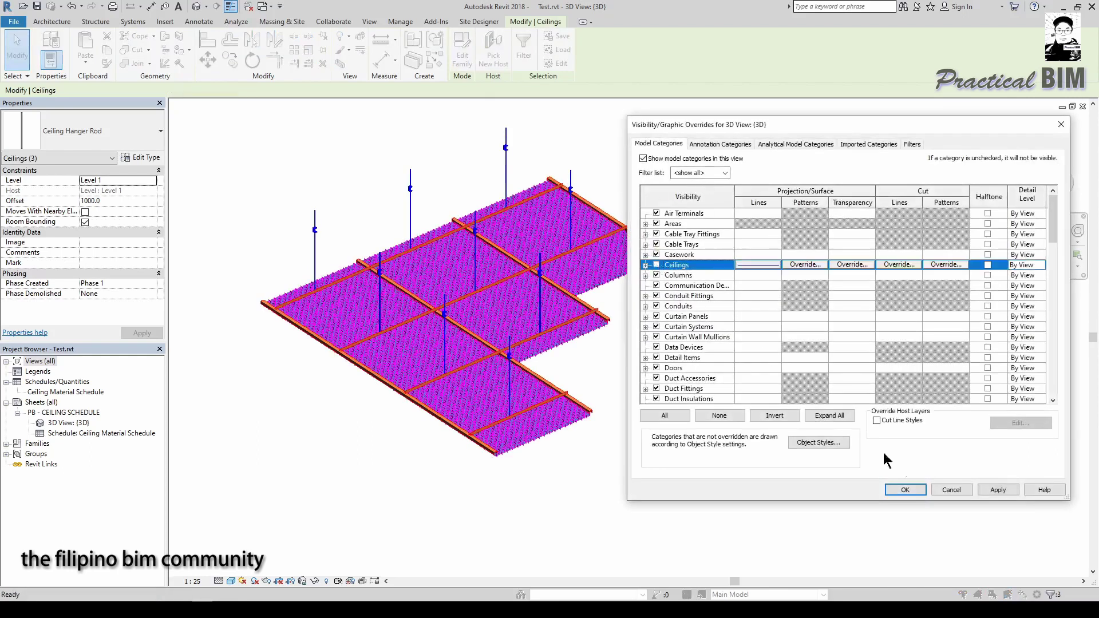
{"action": "left_click", "coordinate": [984, 488]}
{"action": "left_click_drag", "start_coordinate": [726, 127], "coordinate": [261, 143]}
{"action": "left_click", "coordinate": [213, 280]}
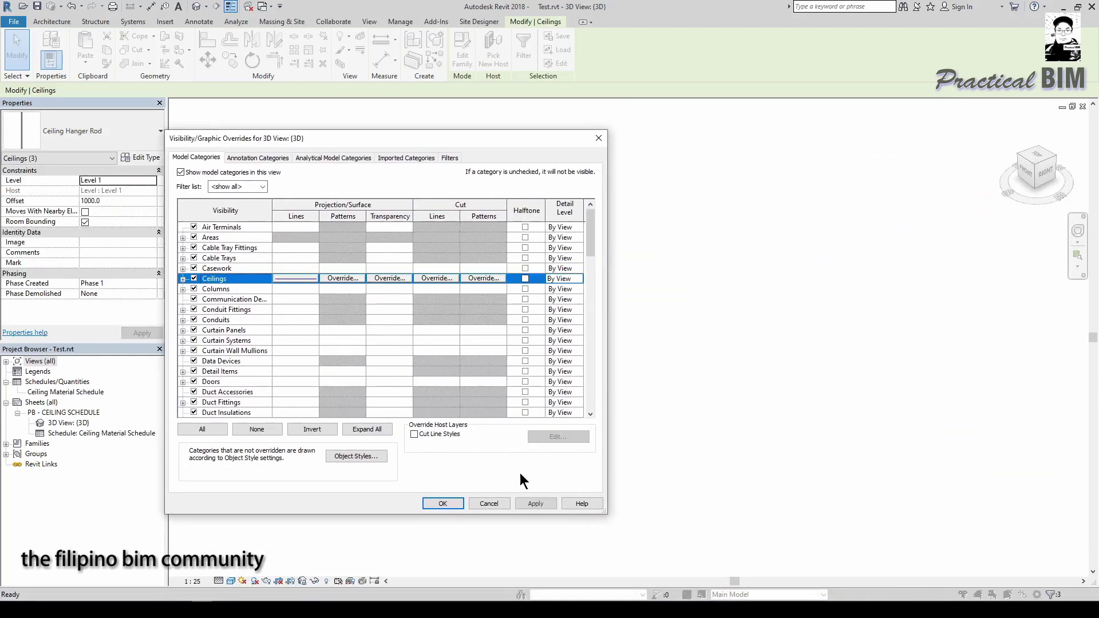
{"action": "left_click", "coordinate": [536, 502]}
{"action": "left_click", "coordinate": [452, 501]}
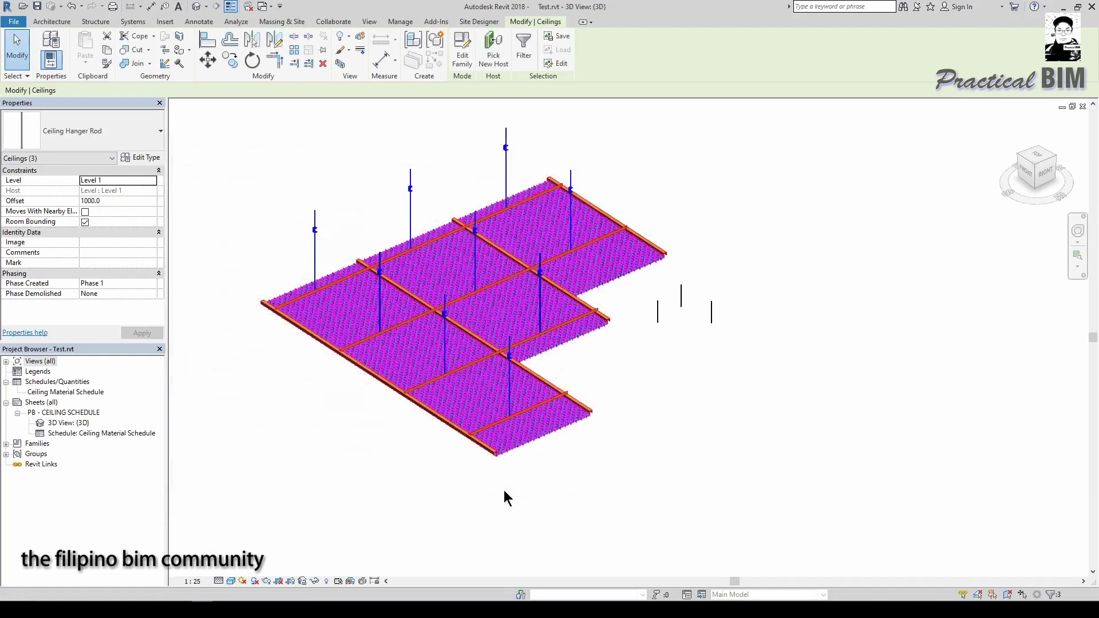
{"action": "left_click", "coordinate": [703, 289]}
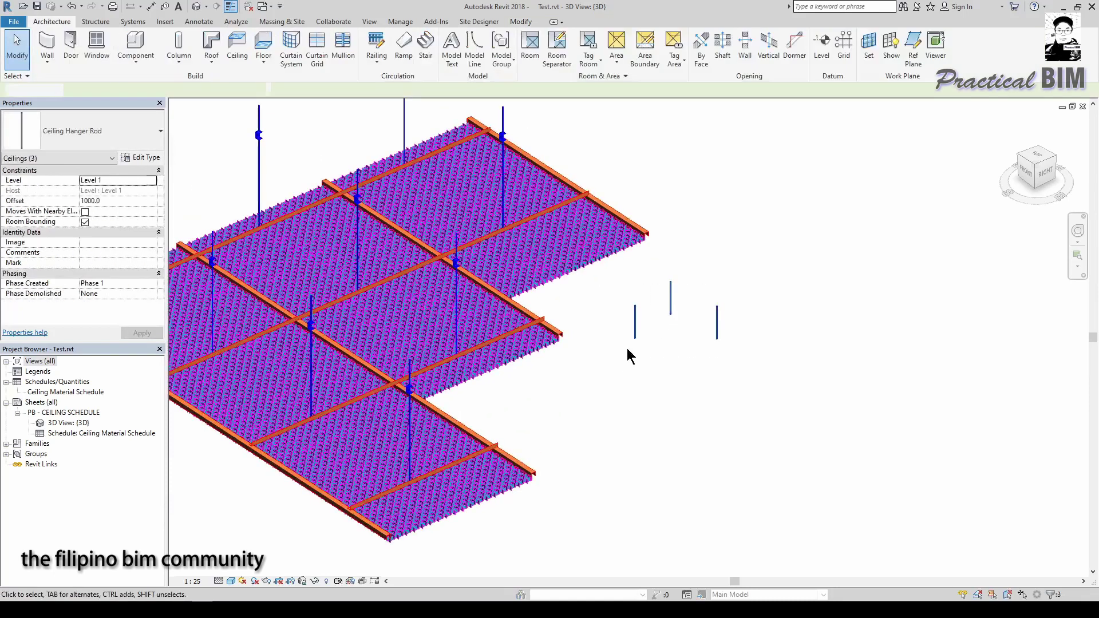
Open the PB - CEILING SCHEDULE sheet to examine the Ceiling Material Schedule and the placed 3D view
{"action": "double_click", "coordinate": [63, 413]}
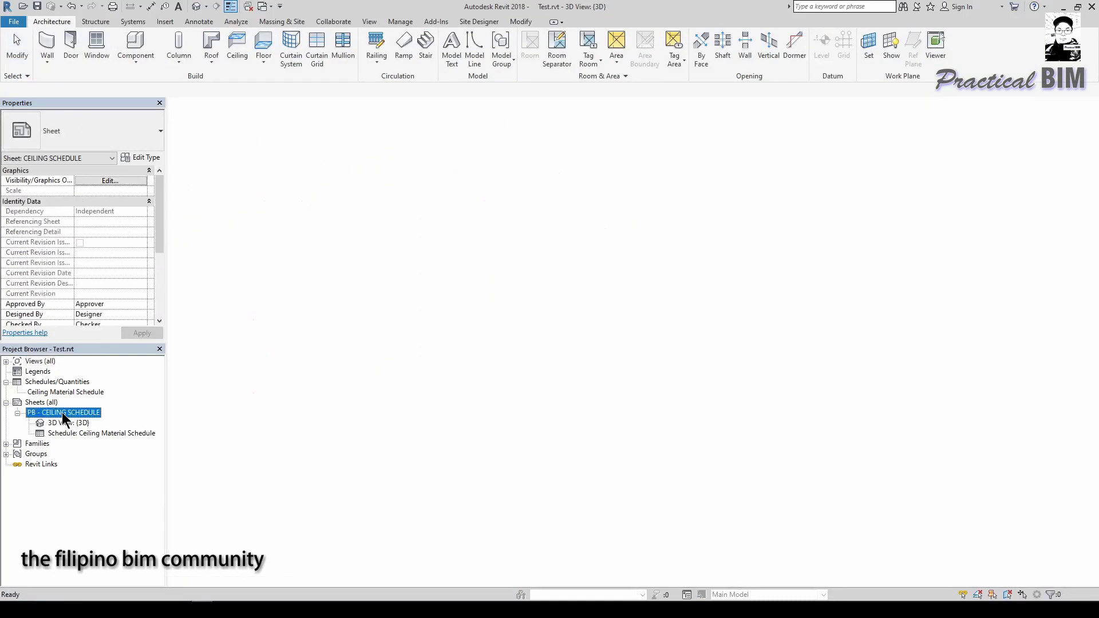
{"action": "key", "text": "z"}
{"action": "key", "text": "a"}
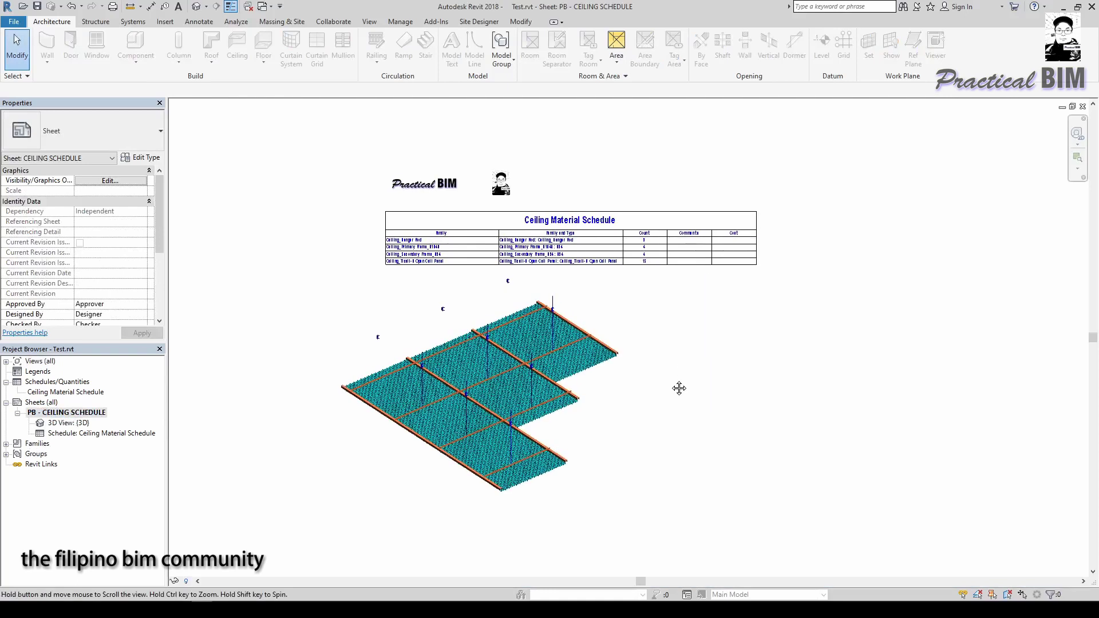